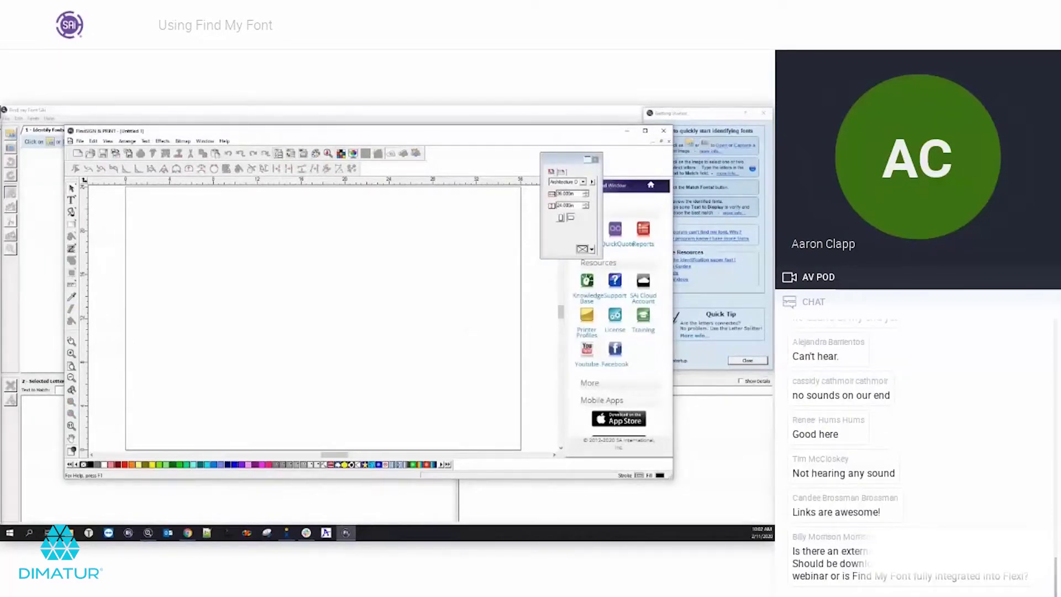
# Step: Close the FlexiSIGN & PRINT window and find the Download FindMyFont entry in the Cloud Window of the other Flexi program
pyautogui.click(662, 133)
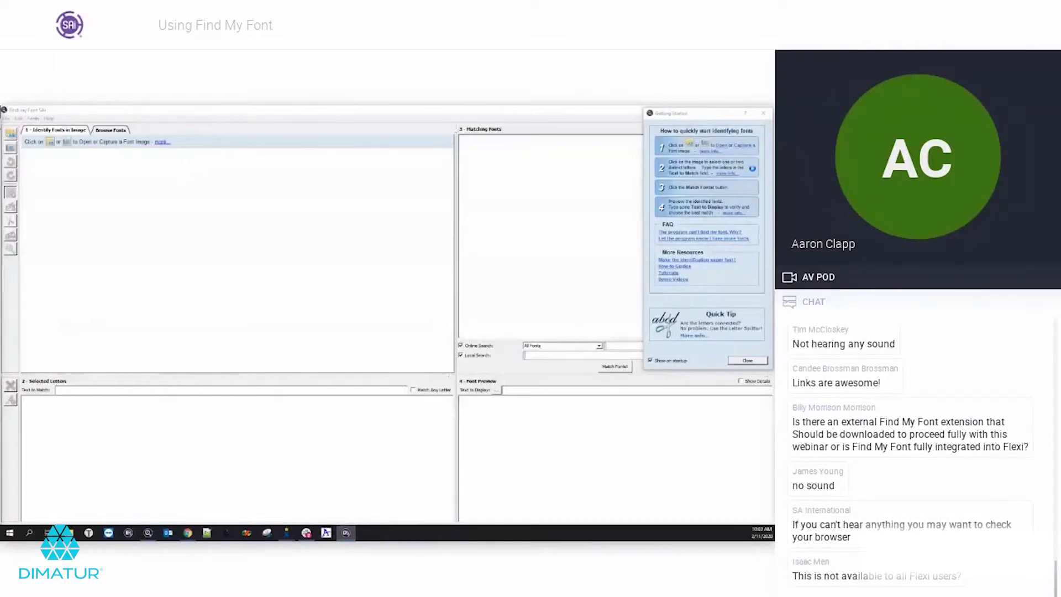
pyautogui.moveTo(773, 117); pyautogui.dragTo(328, 161)
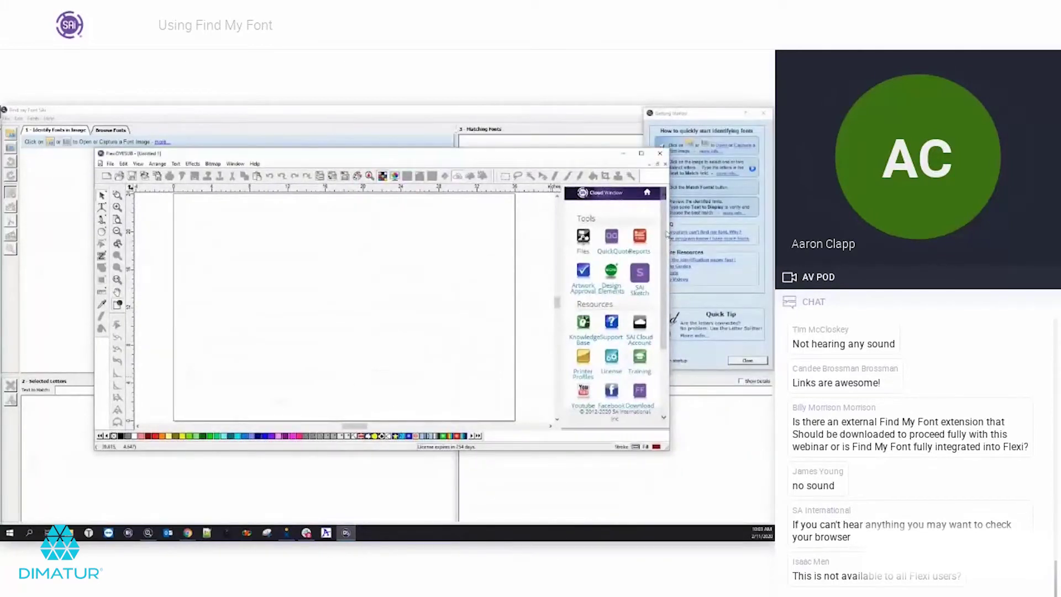
pyautogui.moveTo(668, 229); pyautogui.dragTo(662, 278)
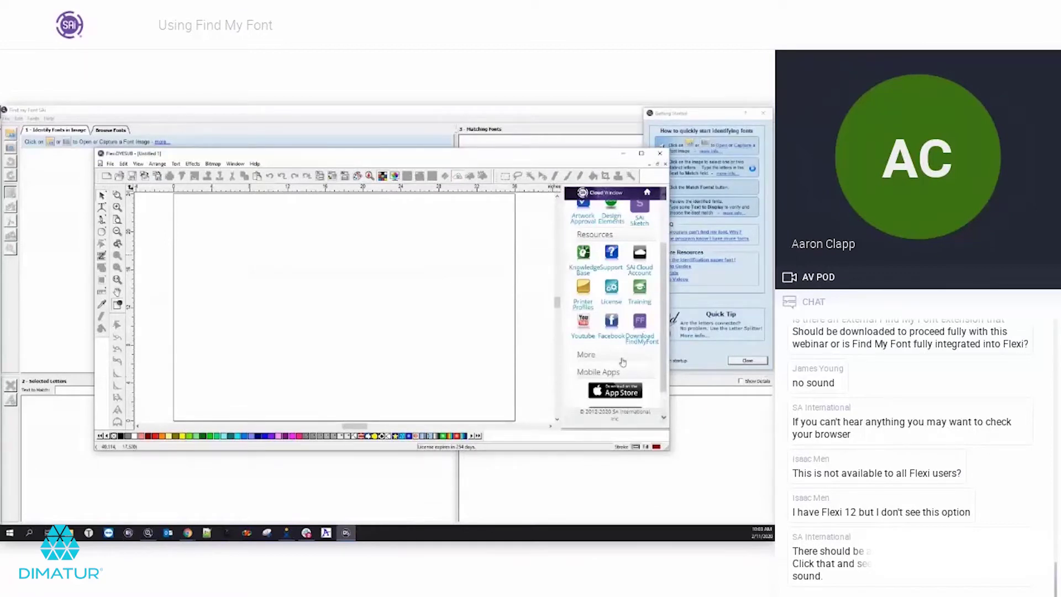
pyautogui.click(622, 153)
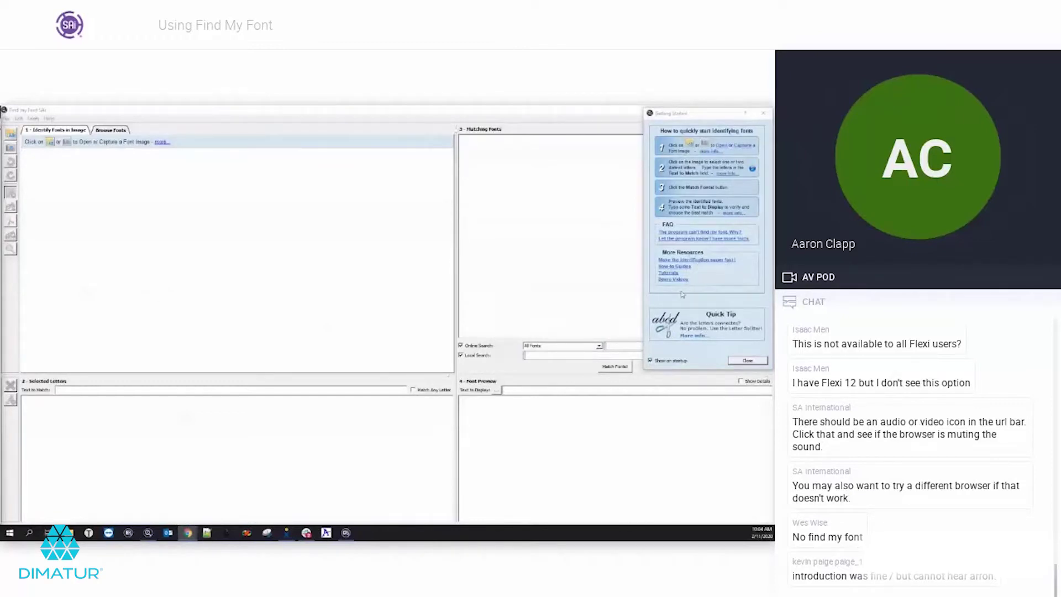
# Step: Dismiss the Getting Started window and open the test image FMF_Test-6.jpg for font identification
pyautogui.click(757, 362)
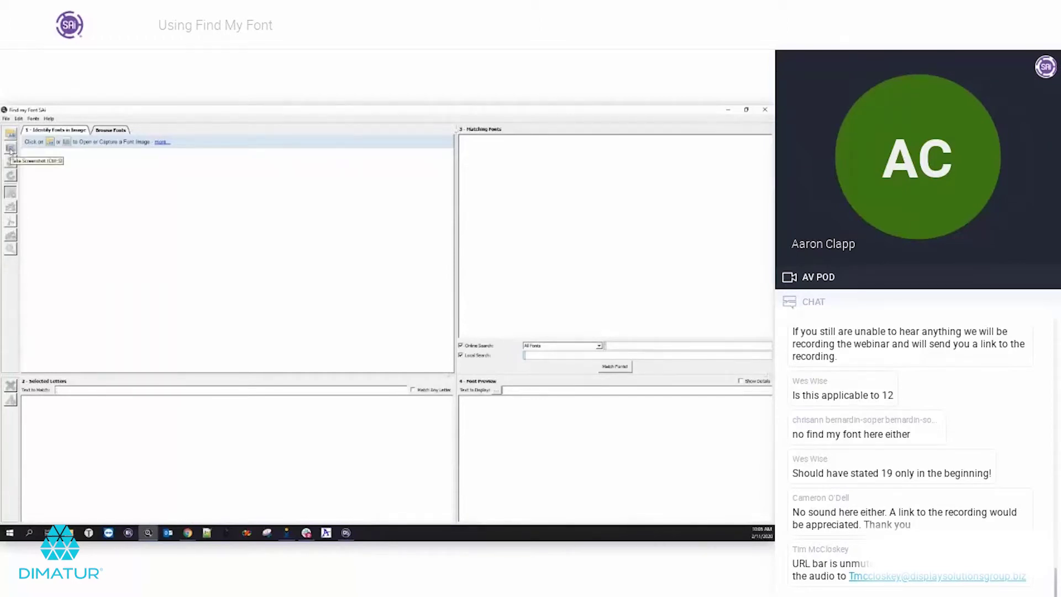
pyautogui.click(11, 148)
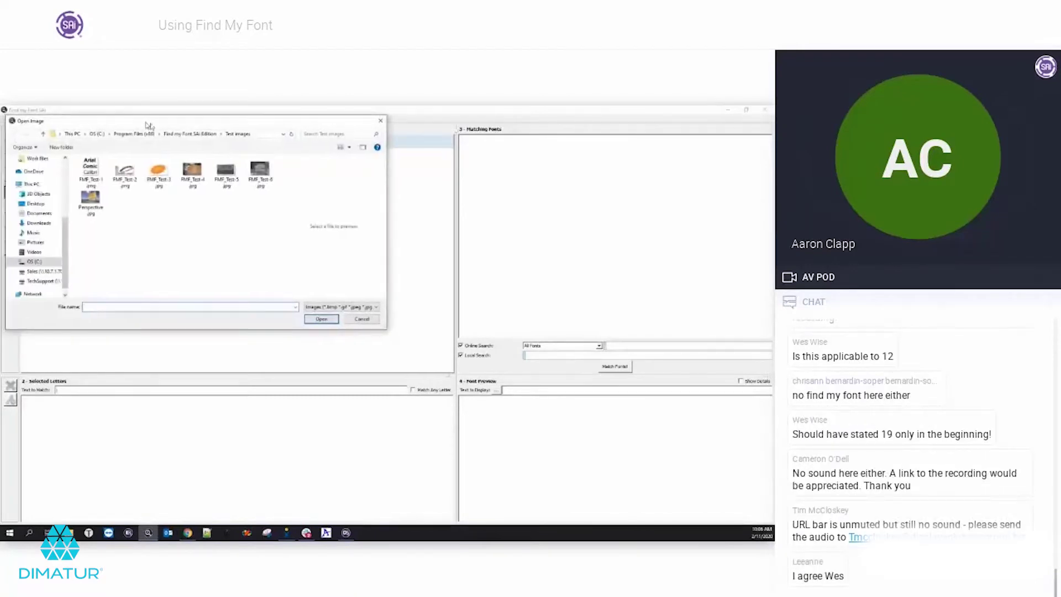
pyautogui.moveTo(145, 127); pyautogui.dragTo(249, 163)
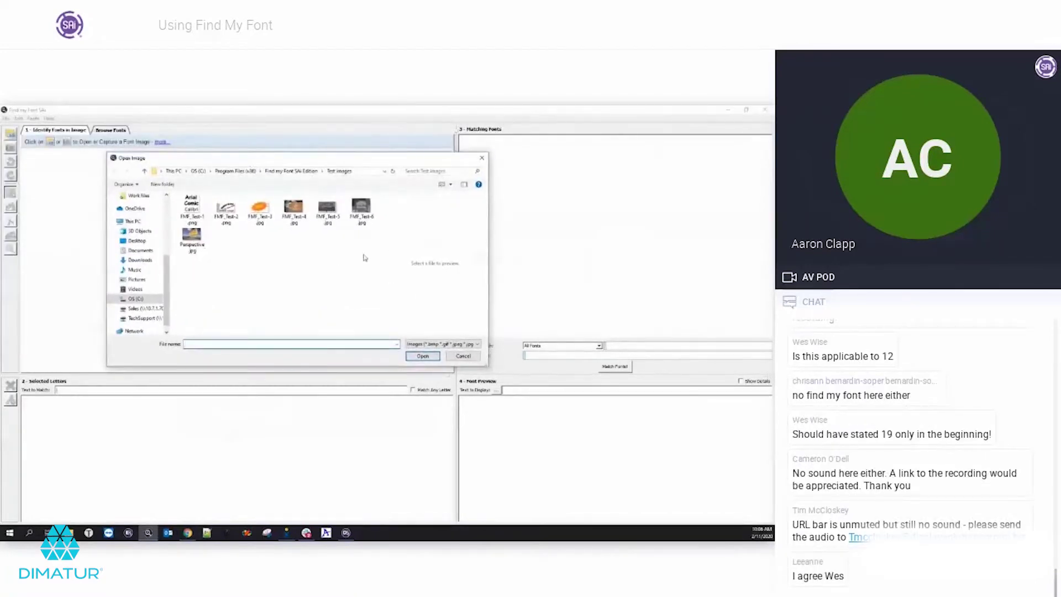
pyautogui.click(366, 207)
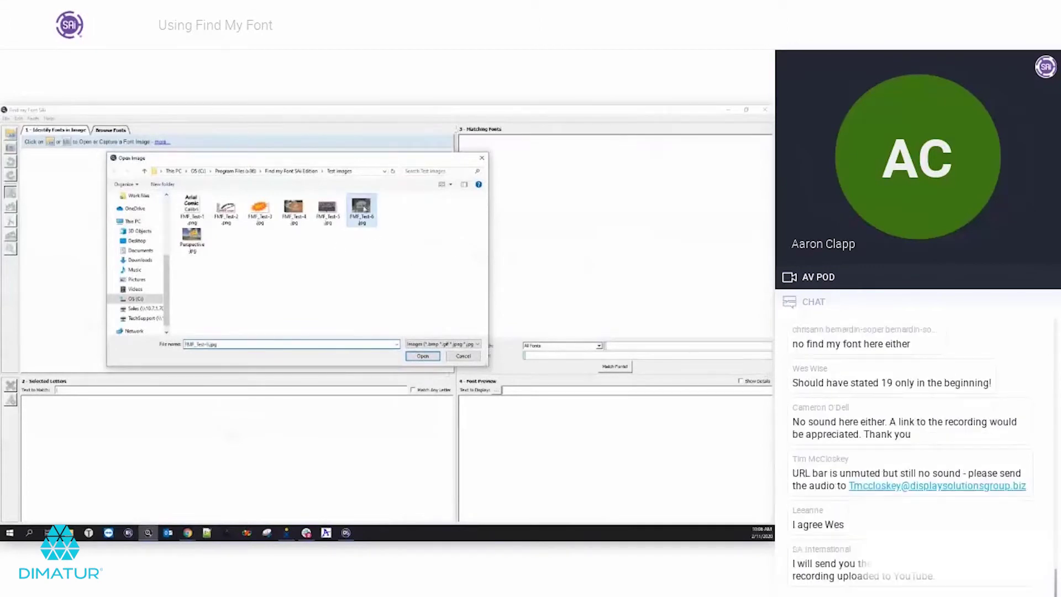
pyautogui.click(432, 357)
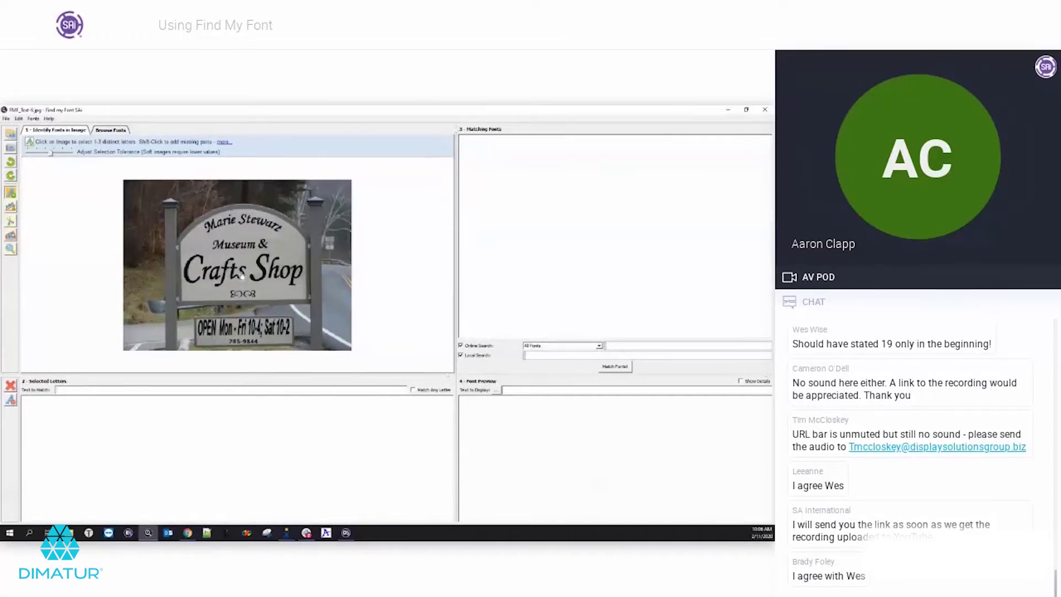
# Step: Select the letter C of the word Crafts in the sign image
pyautogui.scroll(3, 189, 271)
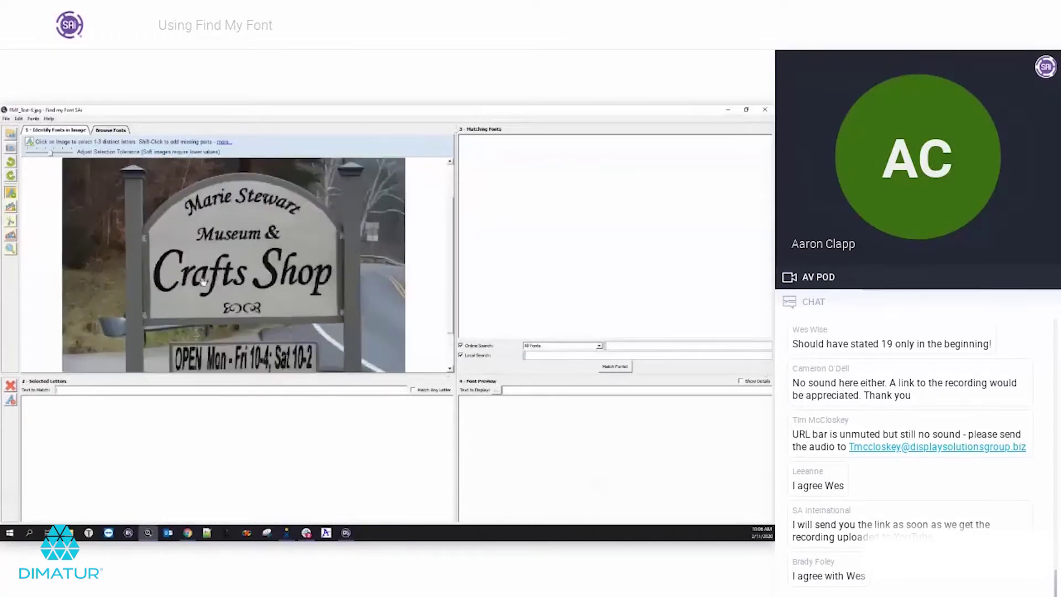
pyautogui.scroll(1, 204, 272)
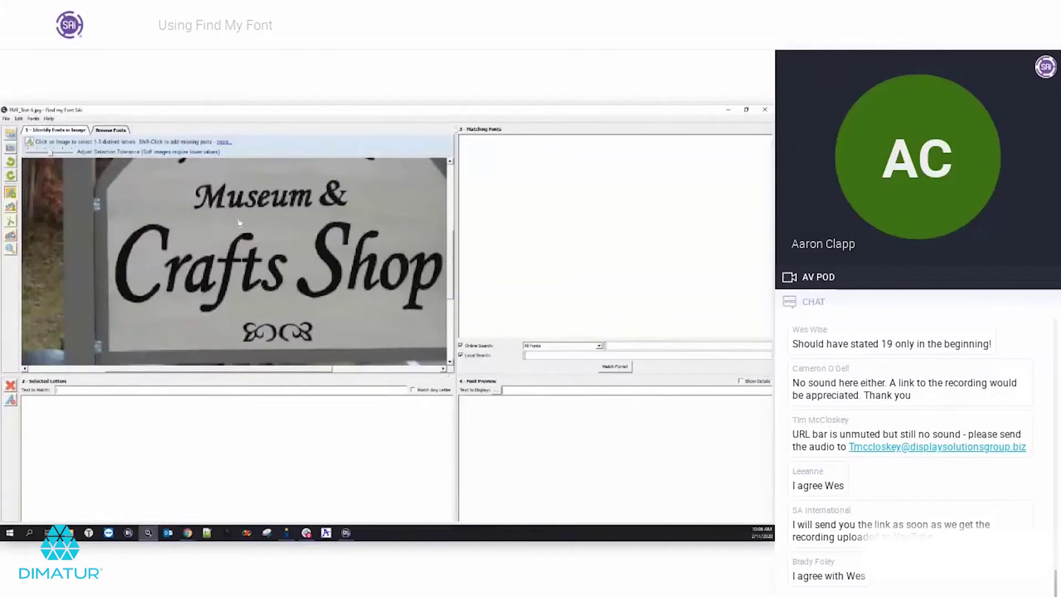
pyautogui.click(11, 193)
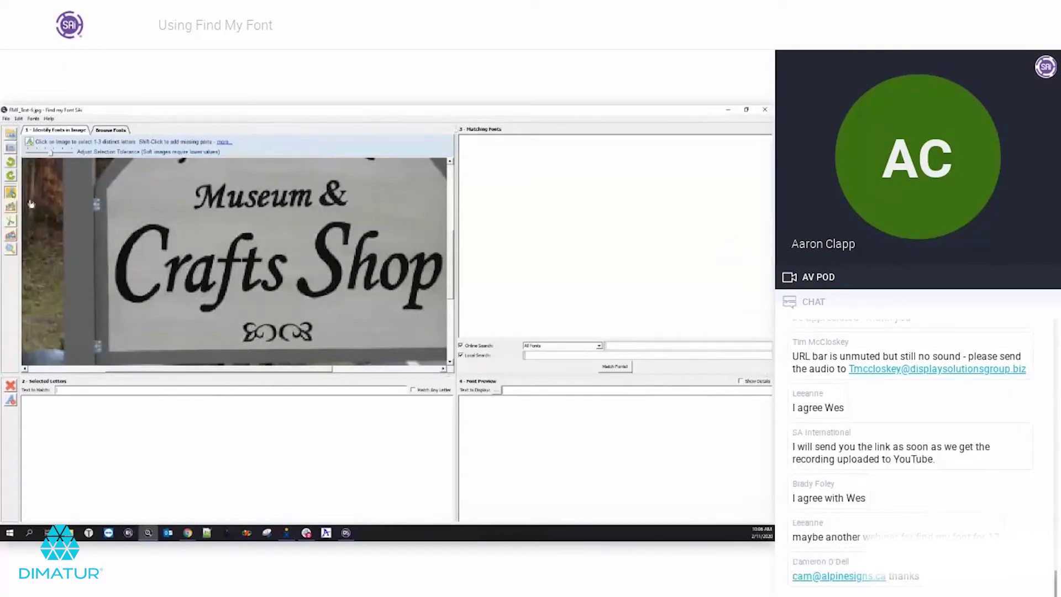
pyautogui.click(123, 273)
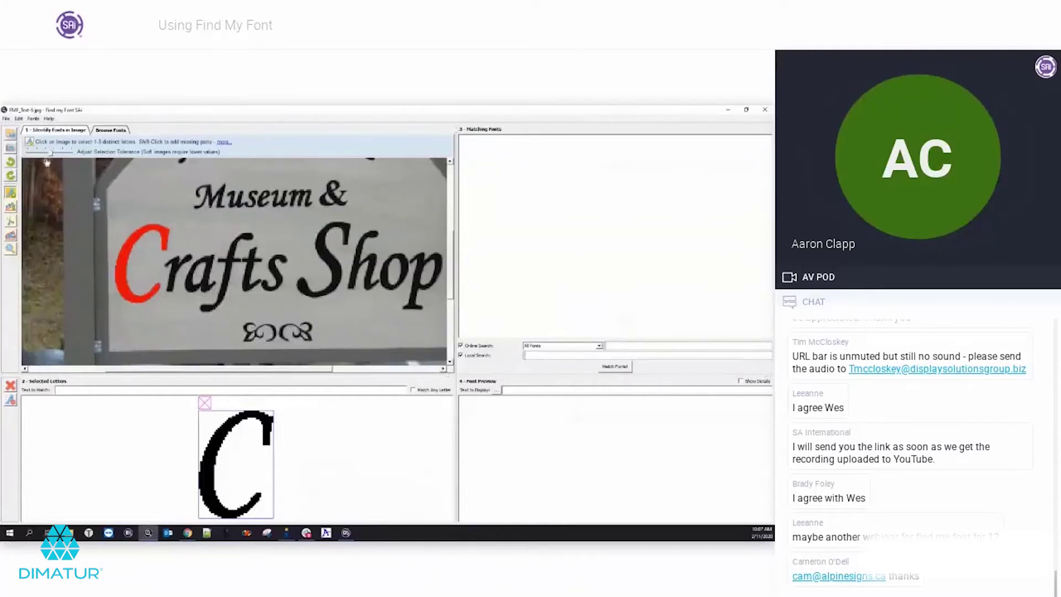
# Step: Lower the selection tolerance, remove the captured C and select it again from the sign
pyautogui.moveTo(52, 159); pyautogui.dragTo(38, 156)
pyautogui.click(204, 403)
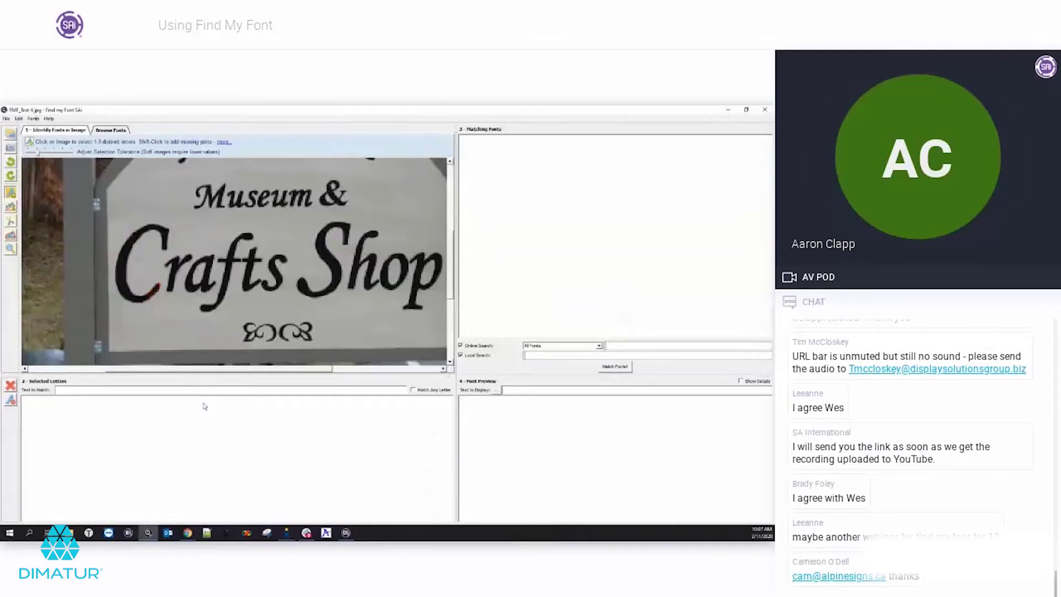
pyautogui.click(121, 272)
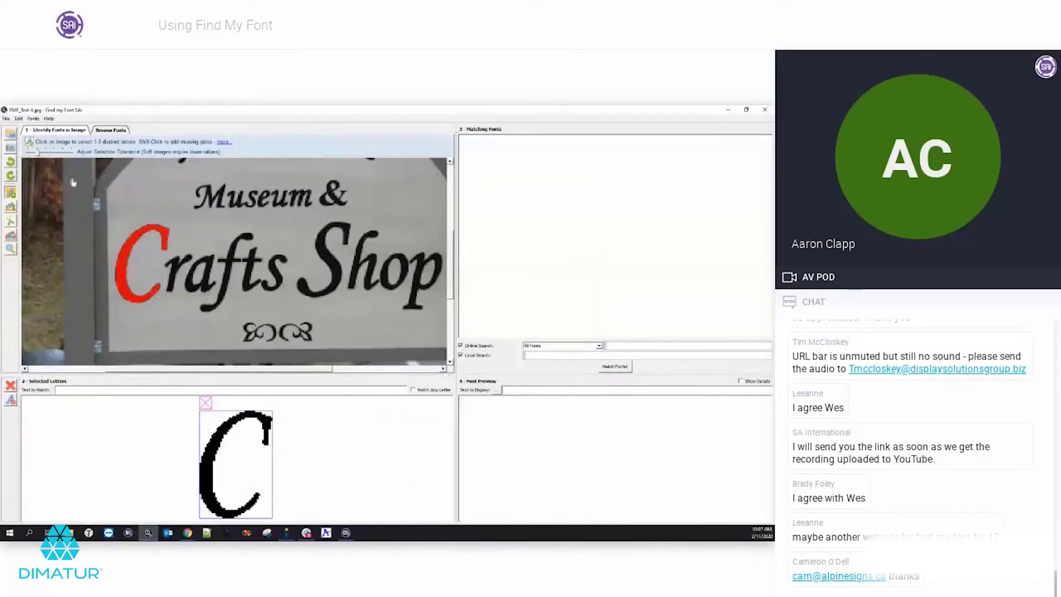
# Step: Raise the selection tolerance, capture the C of Crafts again and add the letters r and f
pyautogui.moveTo(49, 158); pyautogui.dragTo(64, 157)
pyautogui.click(207, 403)
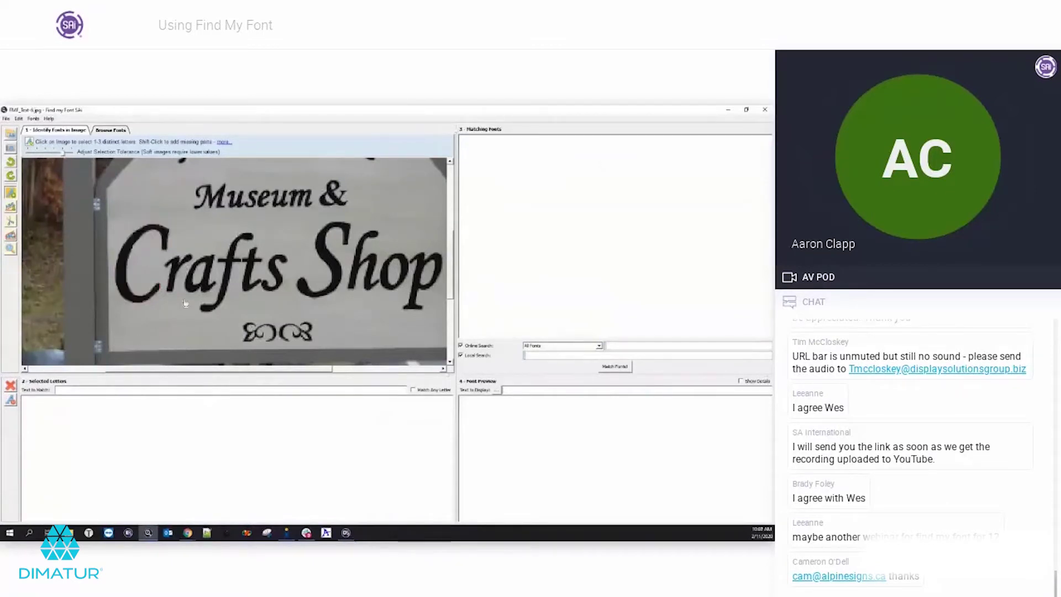
pyautogui.click(121, 273)
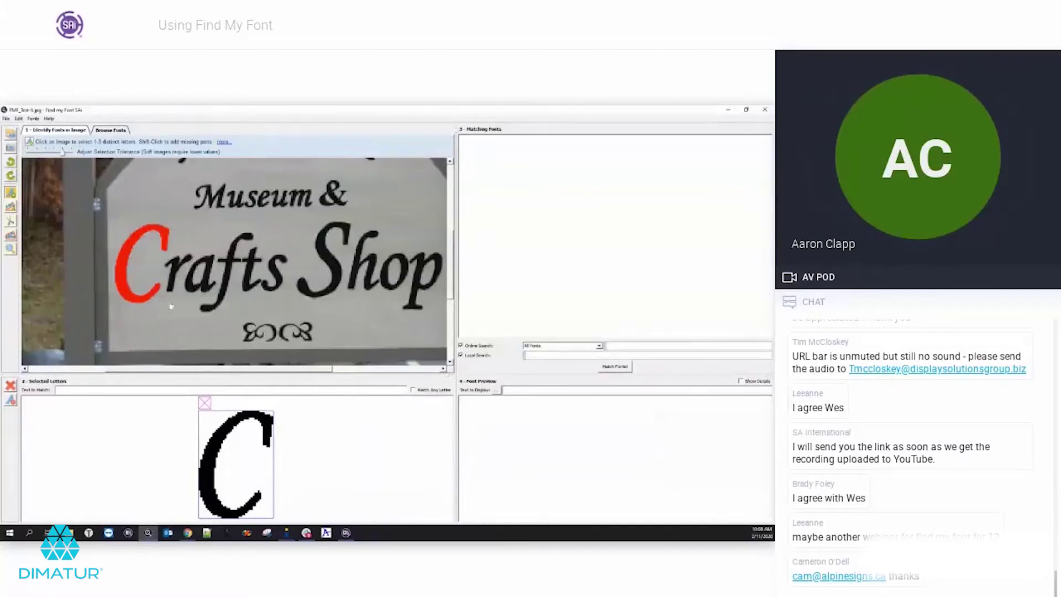
pyautogui.click(175, 272)
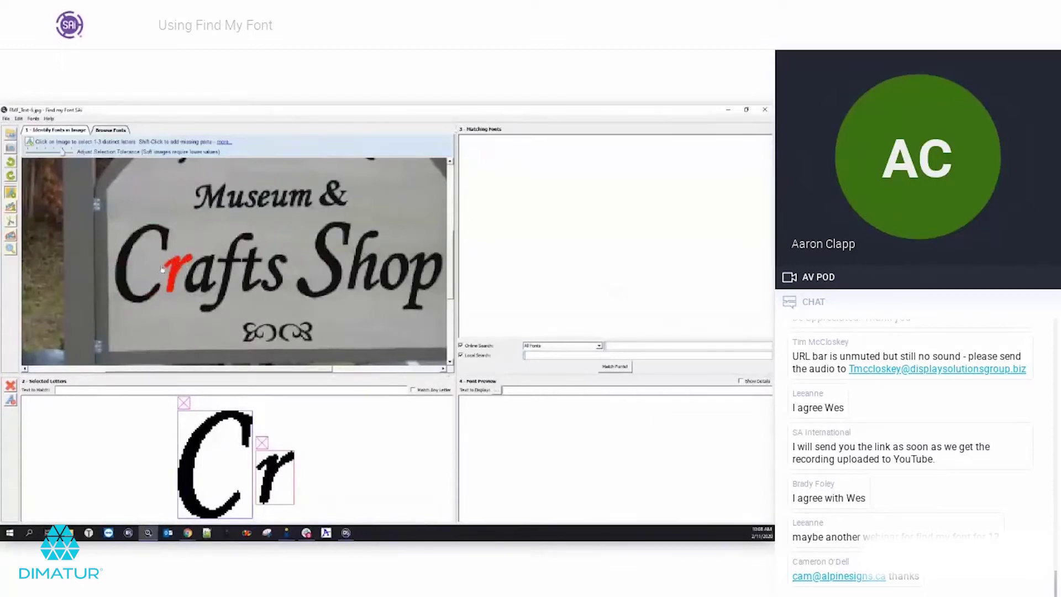
pyautogui.click(231, 264)
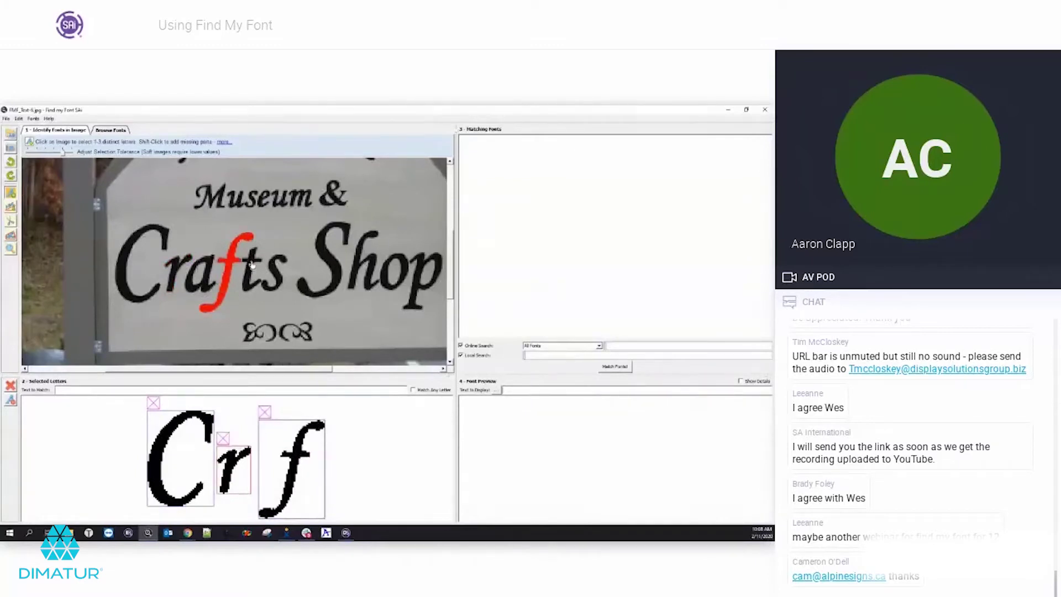
# Step: Discard the joined ts selection and split the t from the s in Crafts with the Letter Splitter tool
pyautogui.click(251, 265)
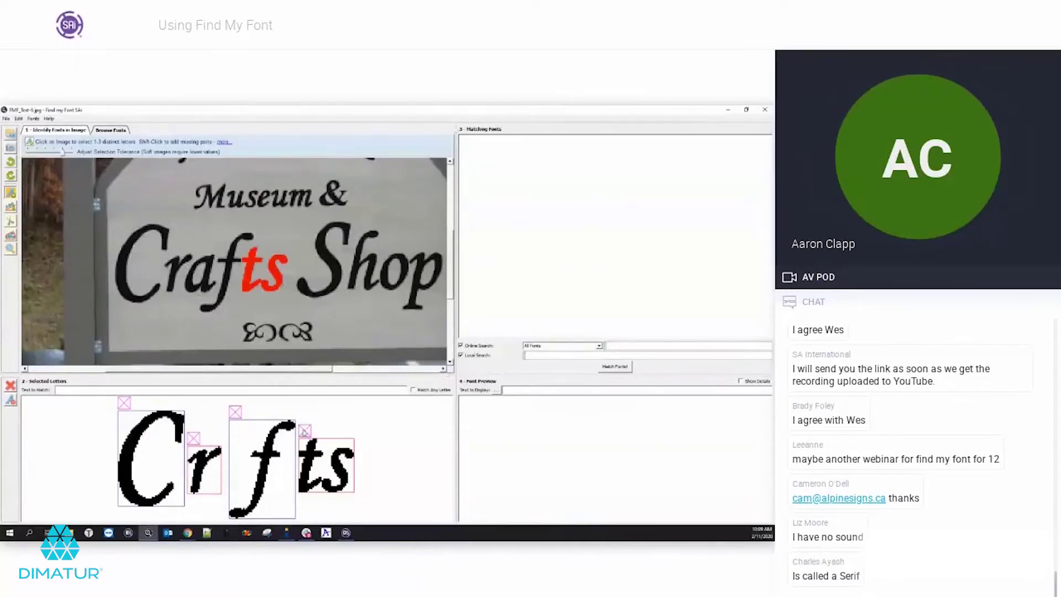
pyautogui.click(305, 431)
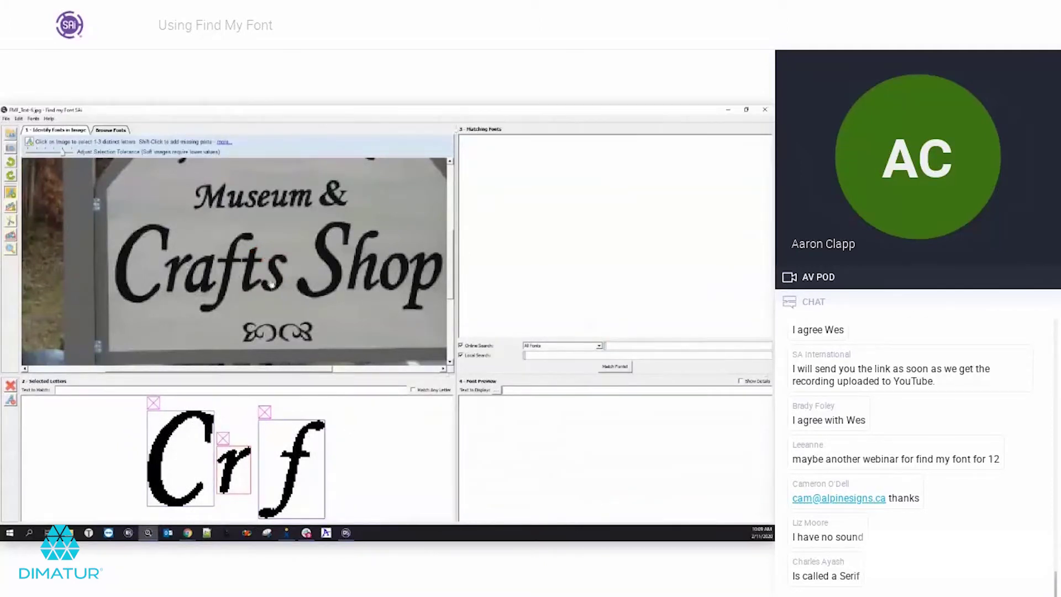
pyautogui.scroll(5, 269, 294)
pyautogui.scroll(2, 259, 293)
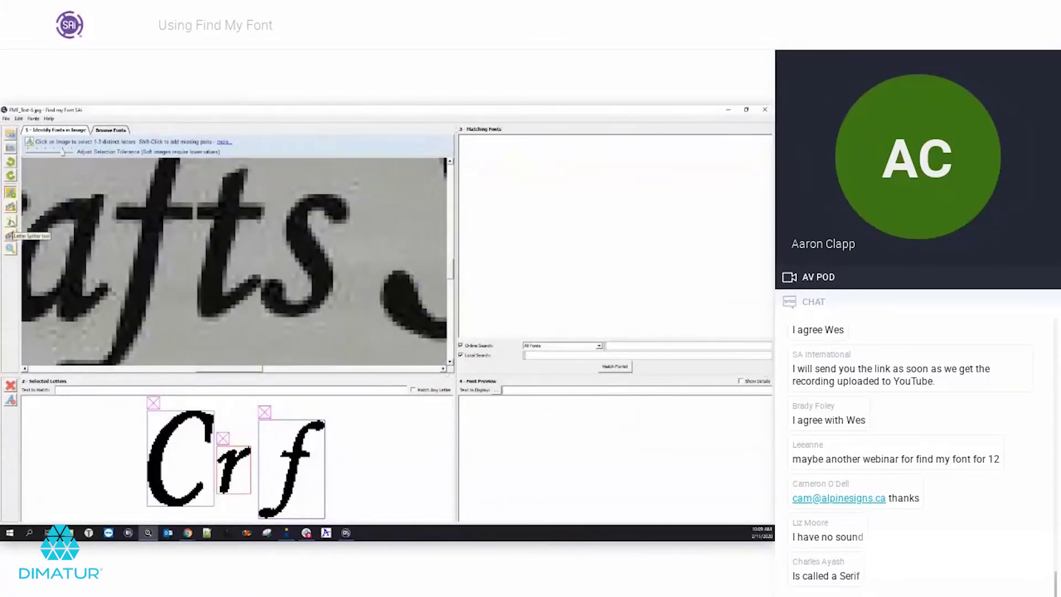
pyautogui.click(10, 222)
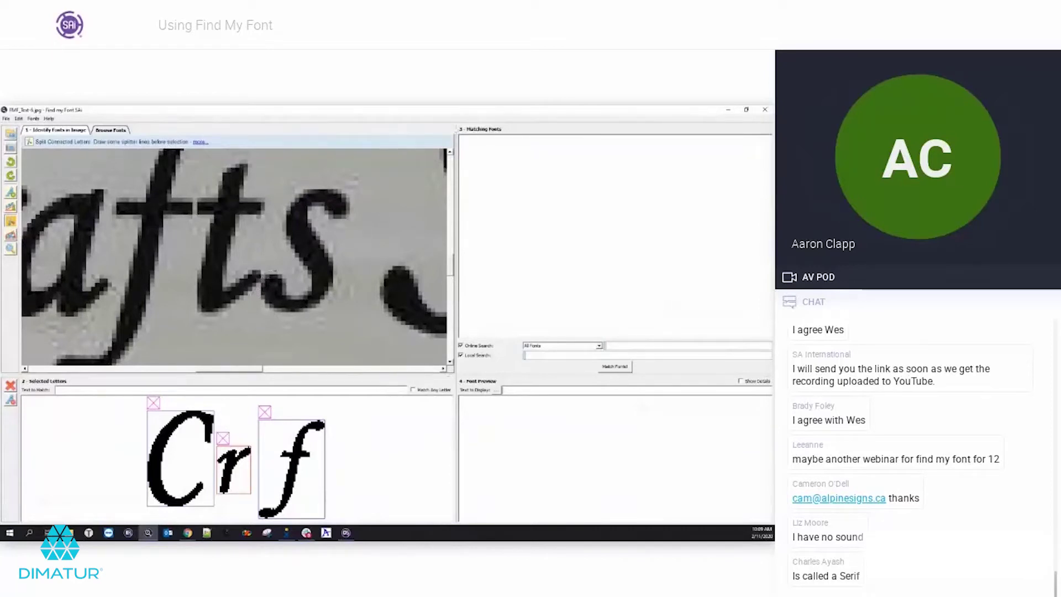
pyautogui.scroll(-3, 33, 234)
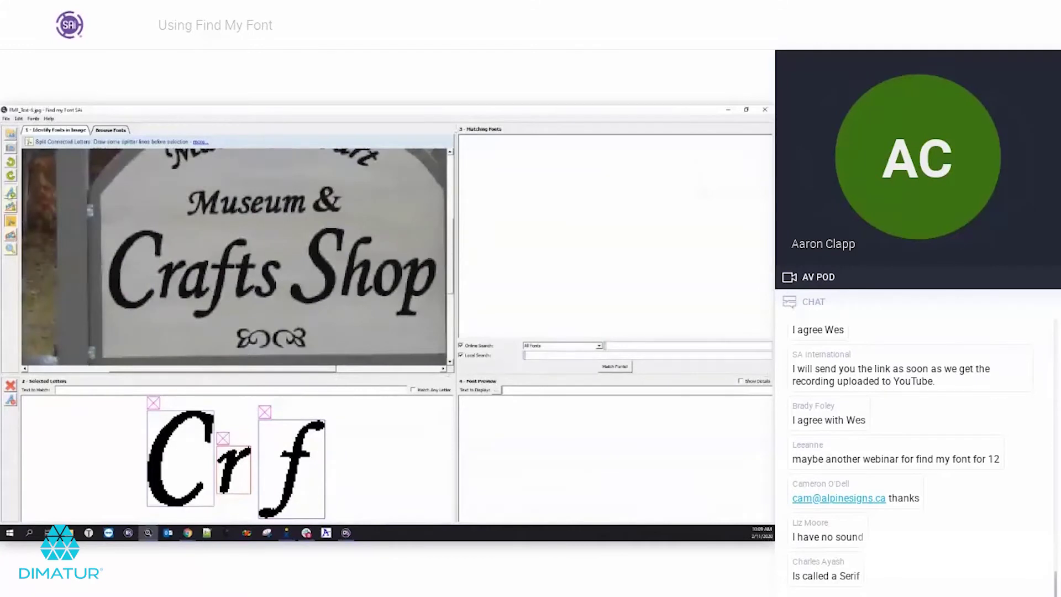
# Step: Add the separate letters t and s to the selection and match fonts using the text Crfts
pyautogui.click(10, 192)
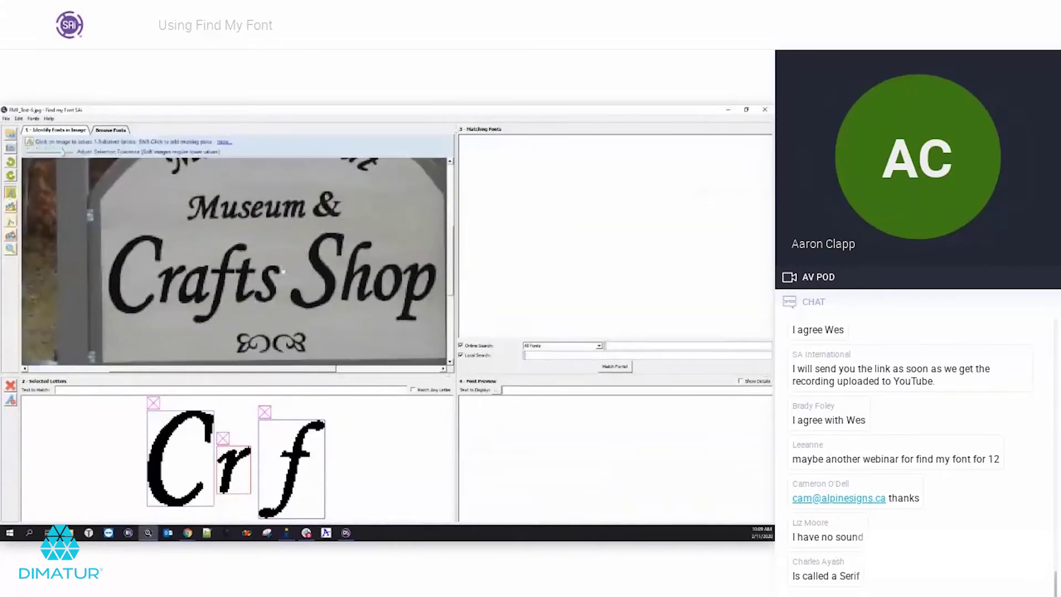
pyautogui.click(241, 298)
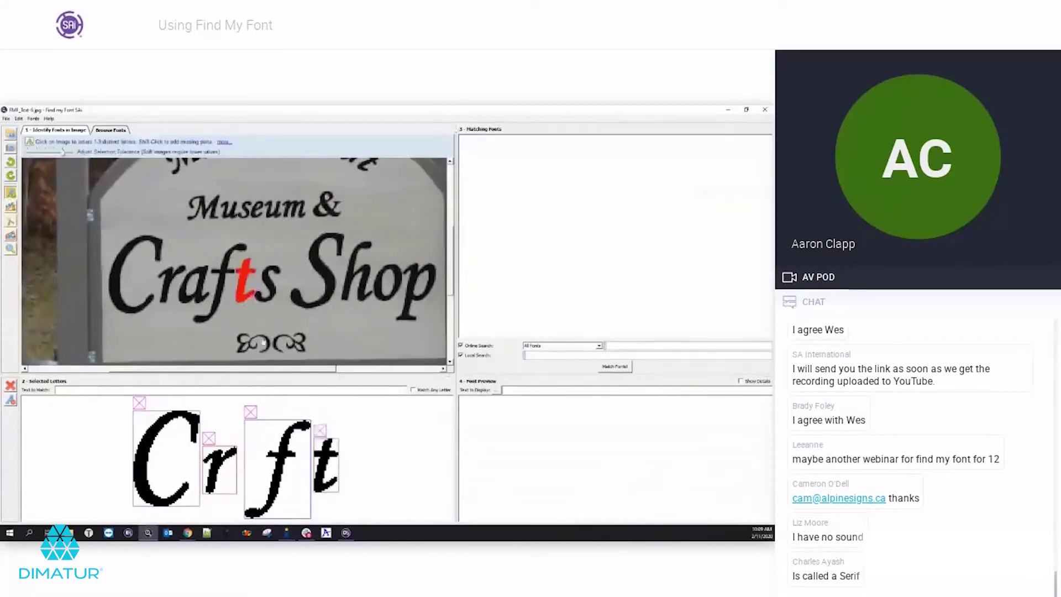
pyautogui.click(268, 281)
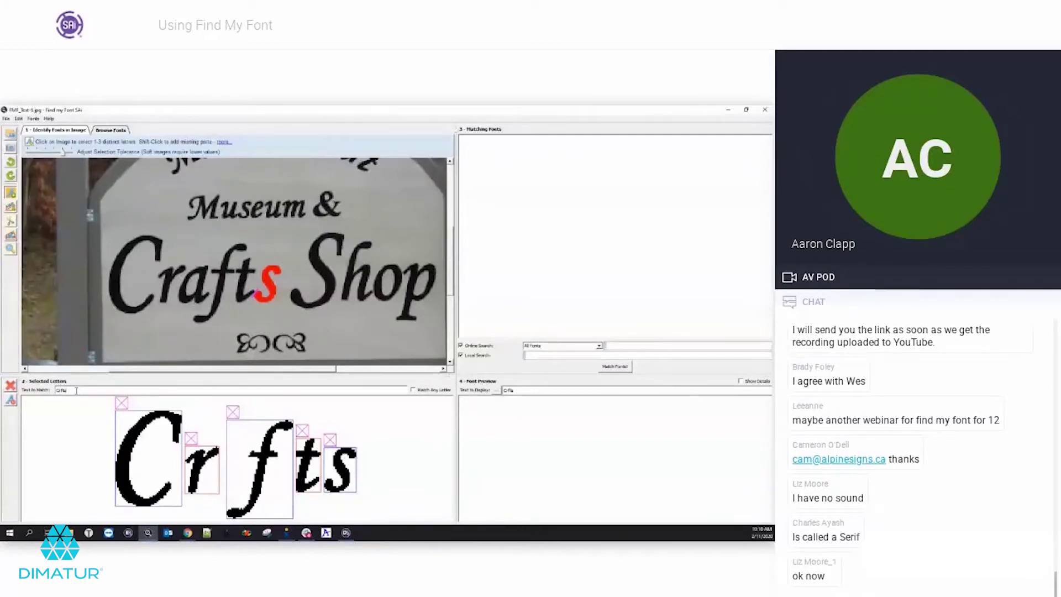
pyautogui.press('Return')
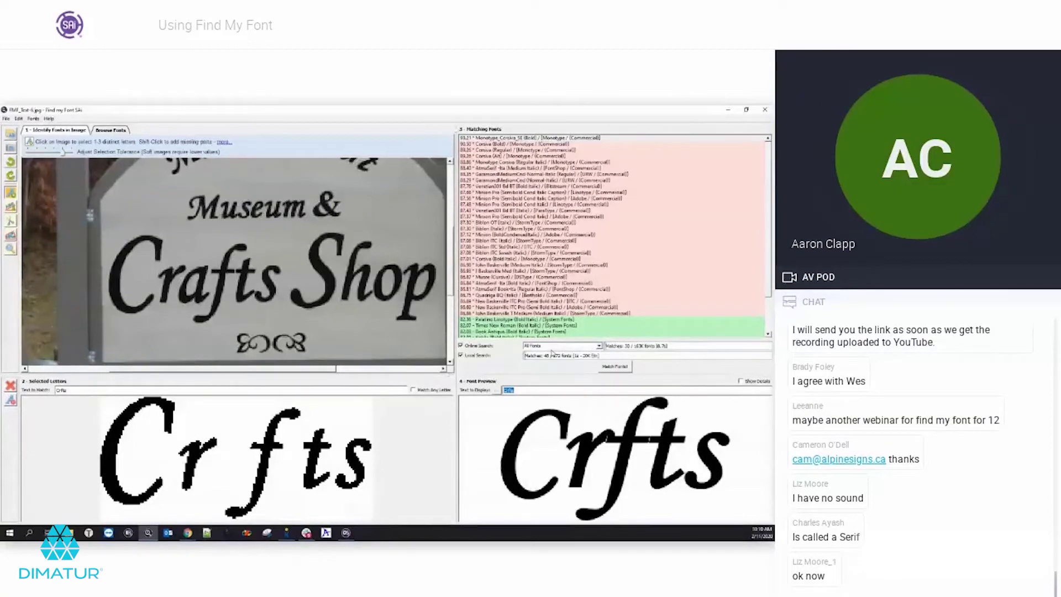
# Step: Compare the previews of the Palatino Linotype, Monotype_Corsiva_SE (Bold) and Corsiva (Bold) matches with the selected letters
pyautogui.click(494, 323)
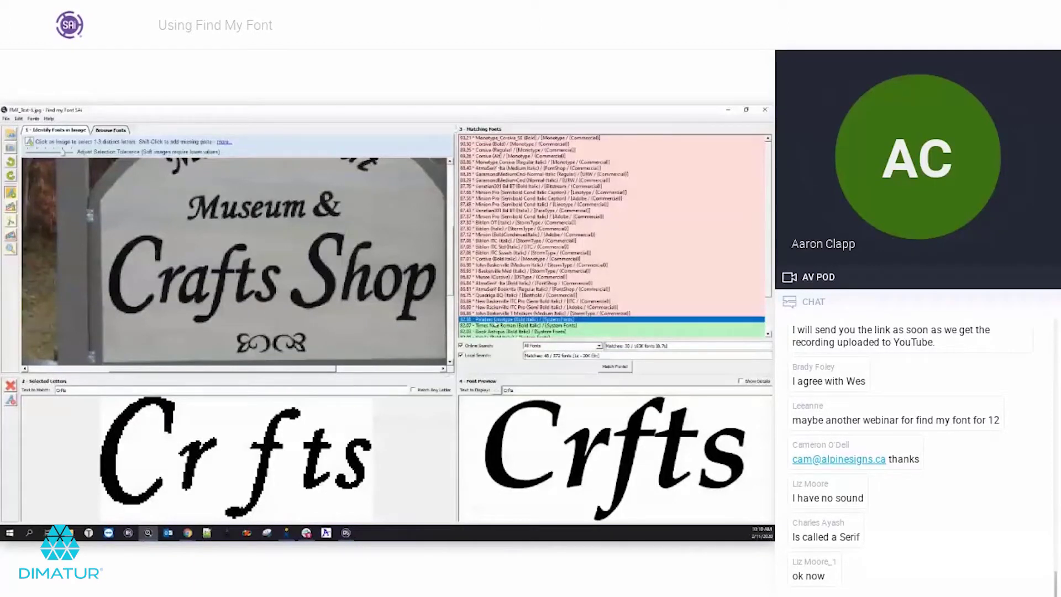
pyautogui.click(488, 138)
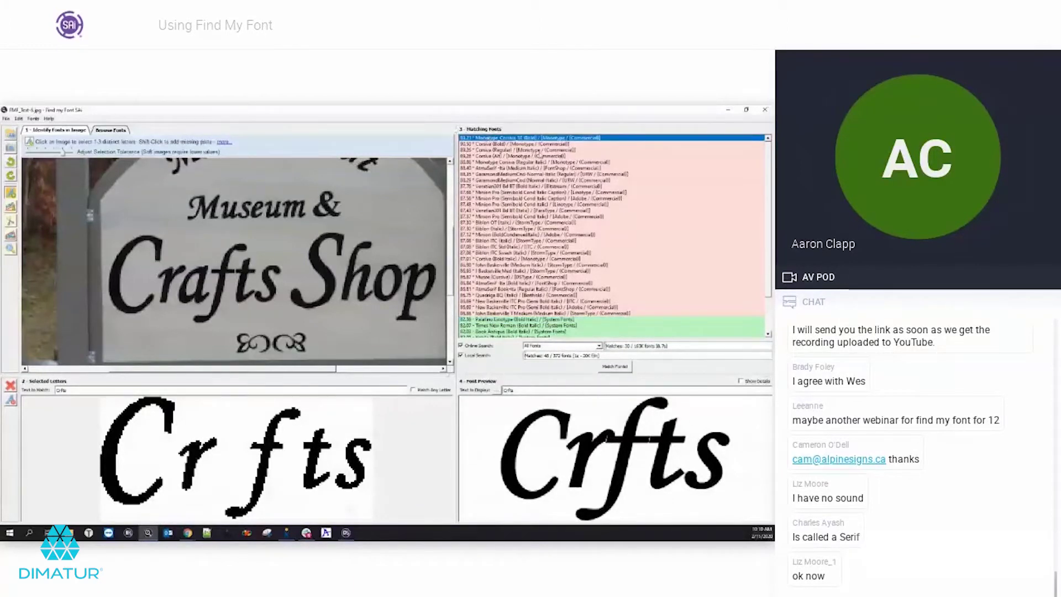
pyautogui.click(513, 143)
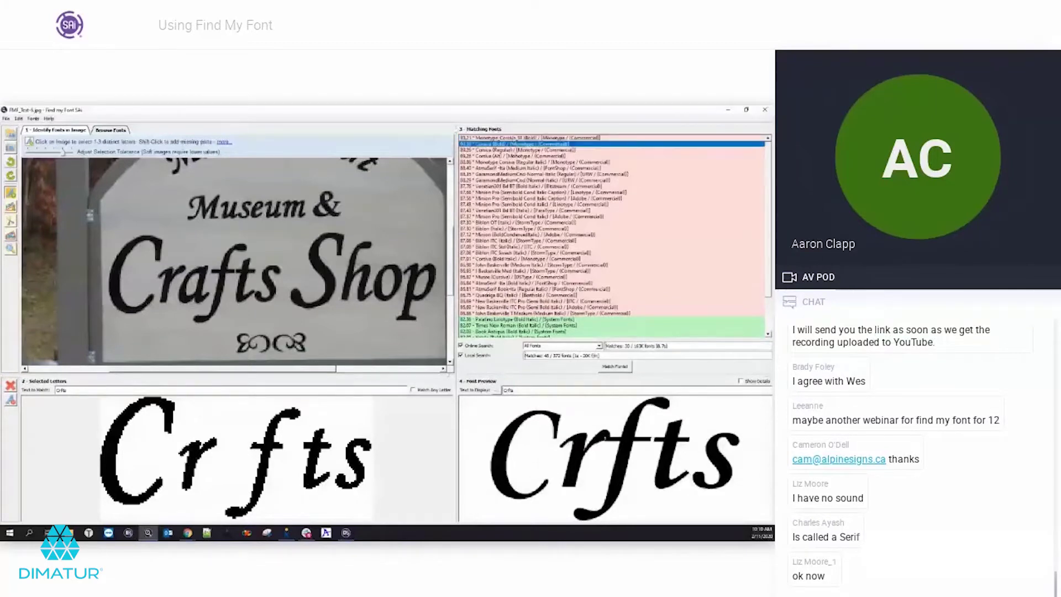
pyautogui.click(514, 138)
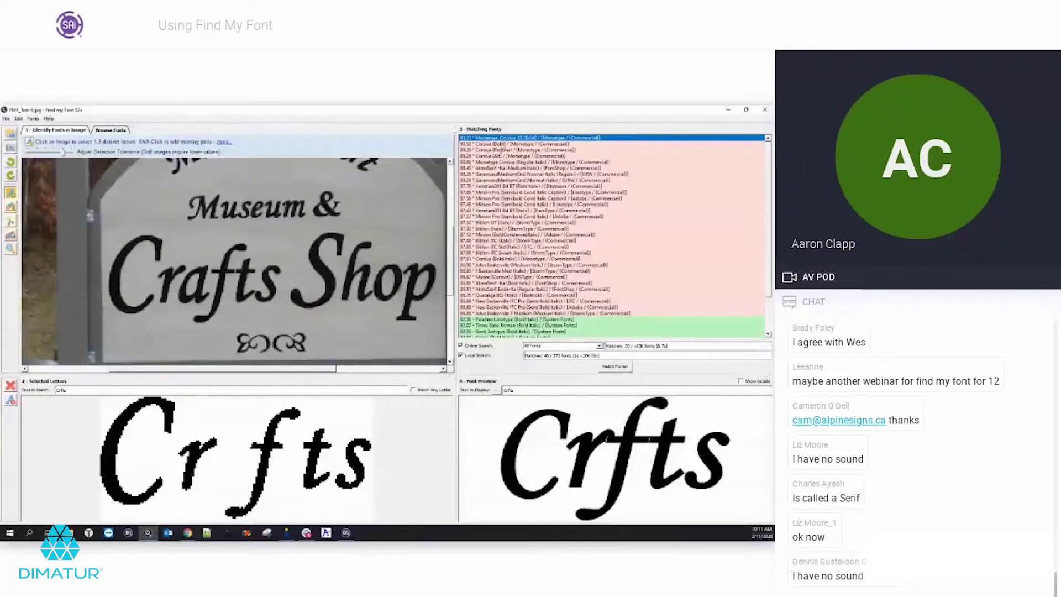
# Step: View the Monotype_Corsiva_SE (Bold) match online and preview it with the text "Hi this is a test"
pyautogui.rightClick(505, 142)
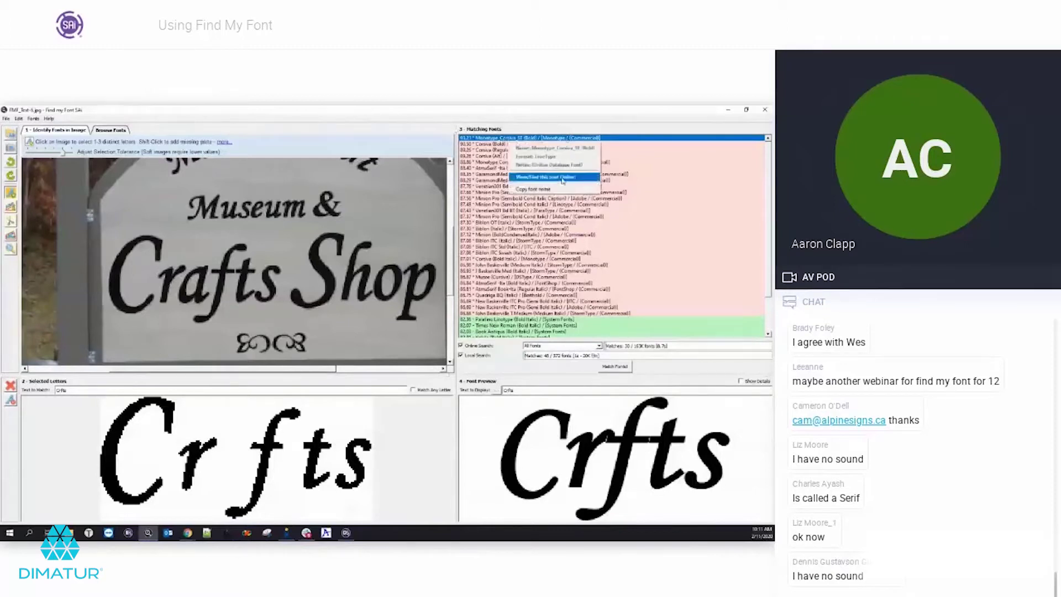
pyautogui.click(565, 177)
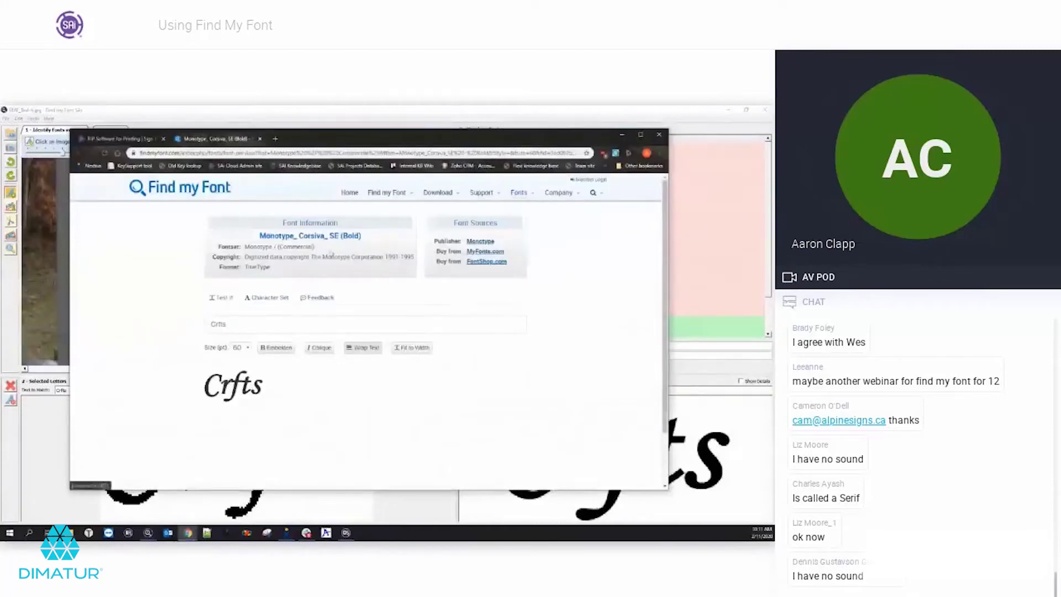
pyautogui.doubleClick(242, 327)
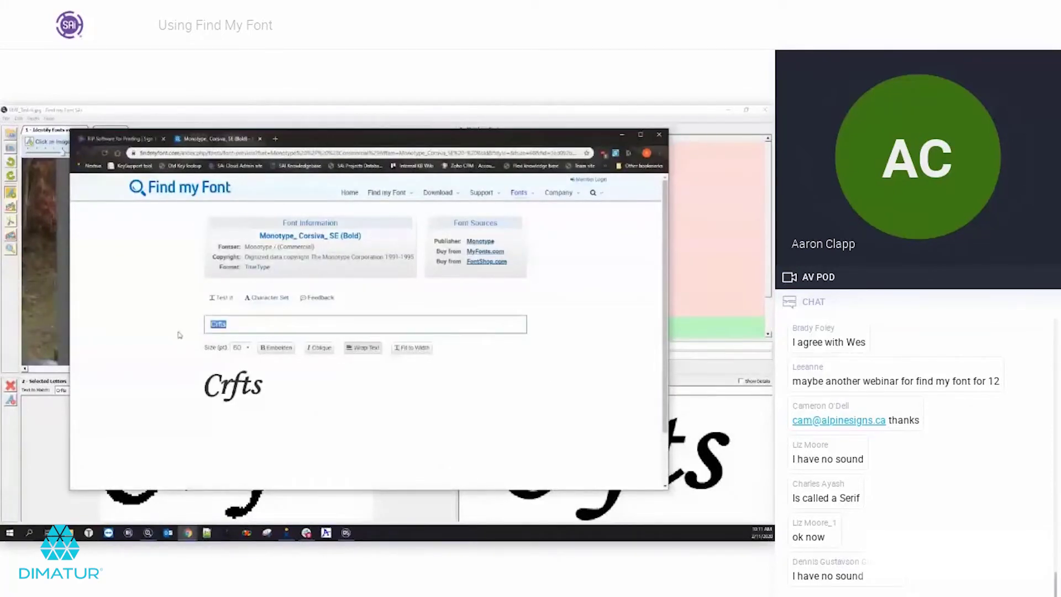
pyautogui.write('Hi this is a test')
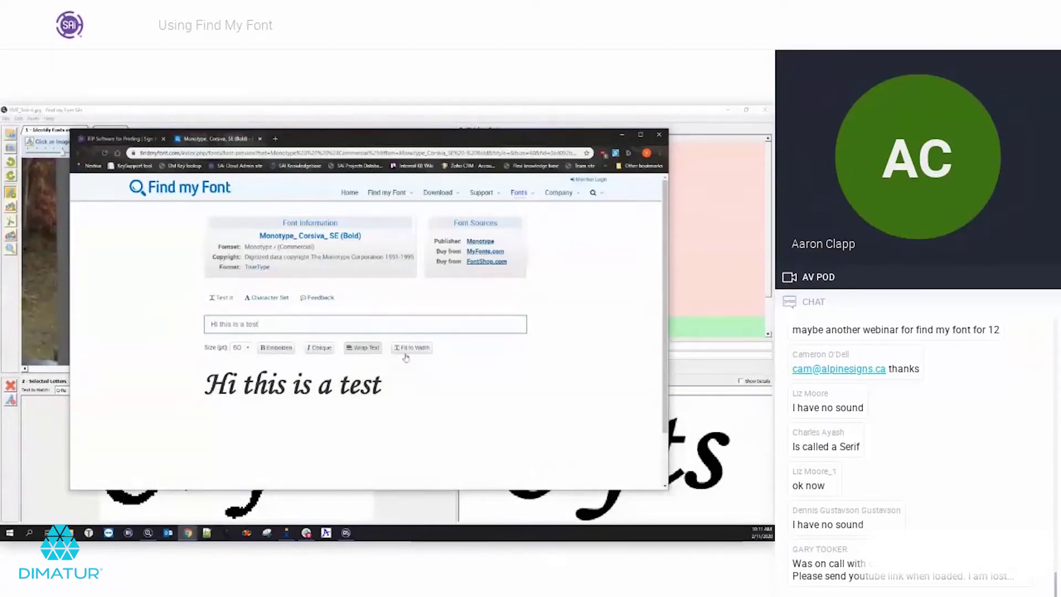
# Step: Examine the font's full character set and its name on the web page, and return to Find my Font
pyautogui.click(265, 299)
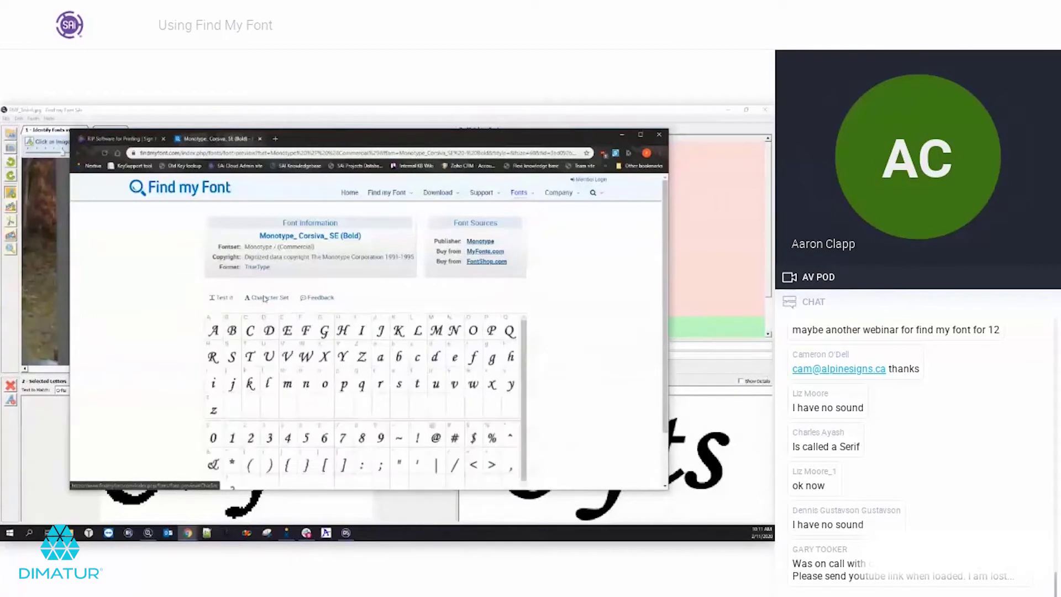
pyautogui.scroll(-2, 558, 376)
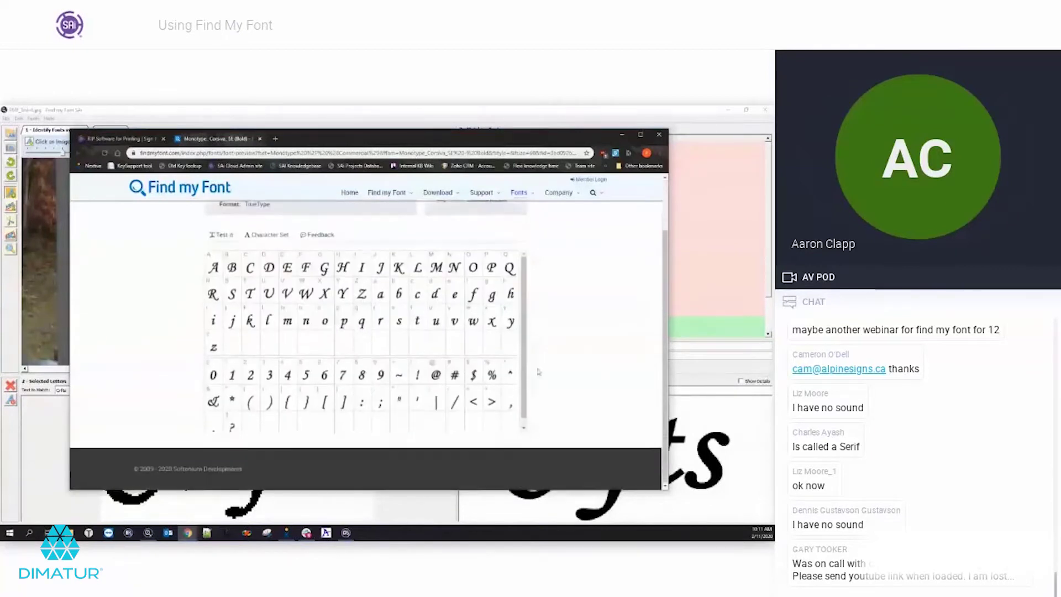
pyautogui.scroll(2, 399, 335)
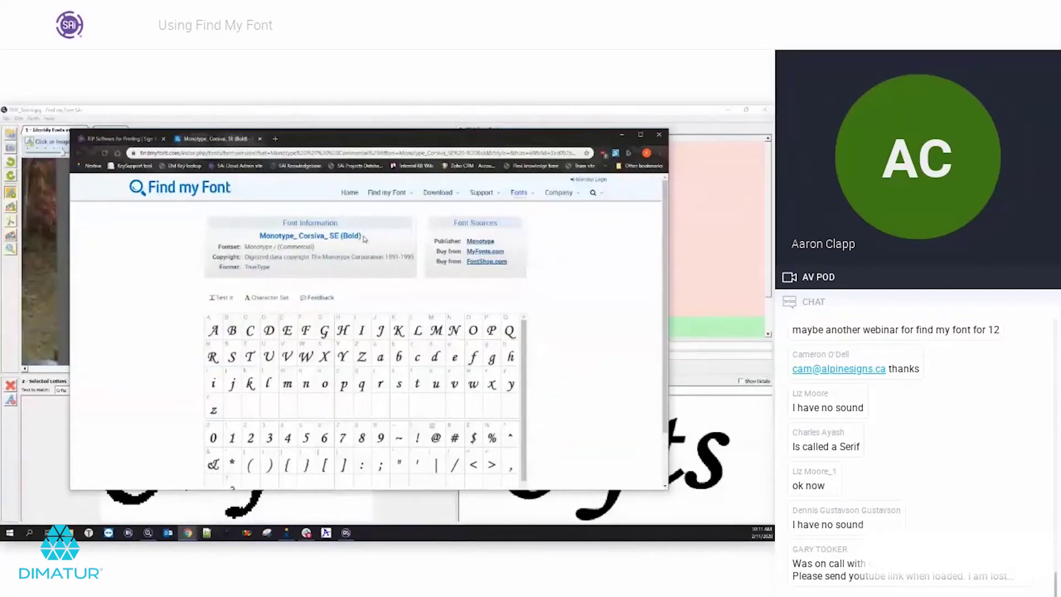
pyautogui.moveTo(364, 239); pyautogui.dragTo(258, 240)
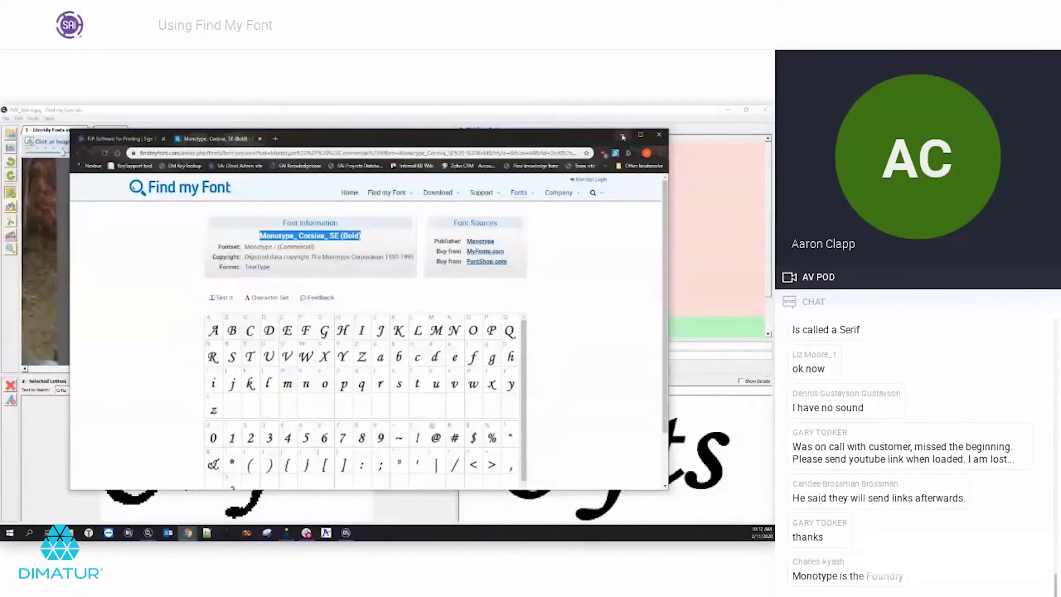
pyautogui.click(669, 286)
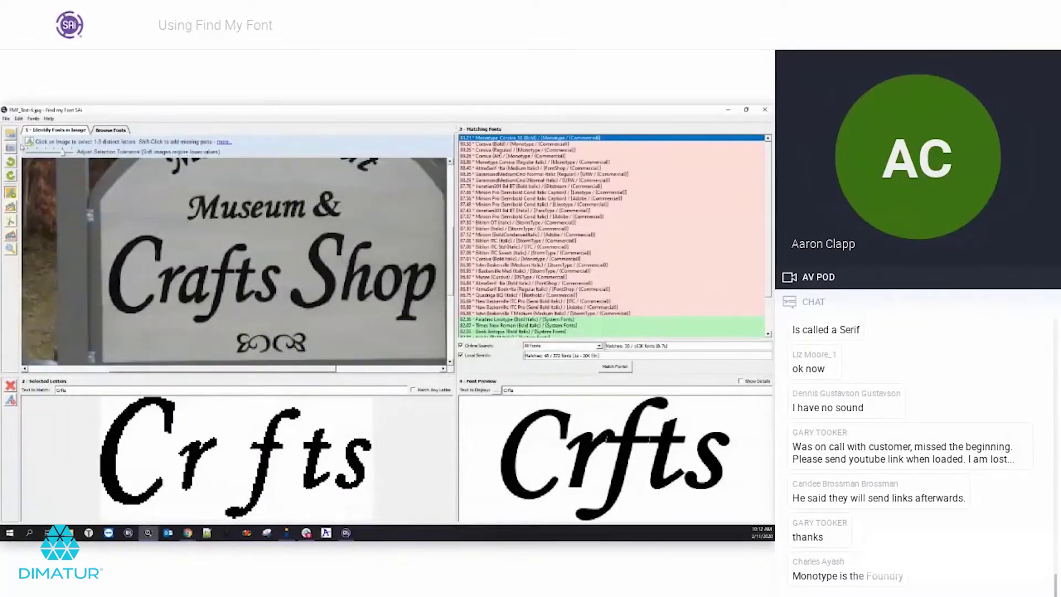
# Step: Open the test image FMF_Test-2.png
pyautogui.hotkey('ctrl', 'o')
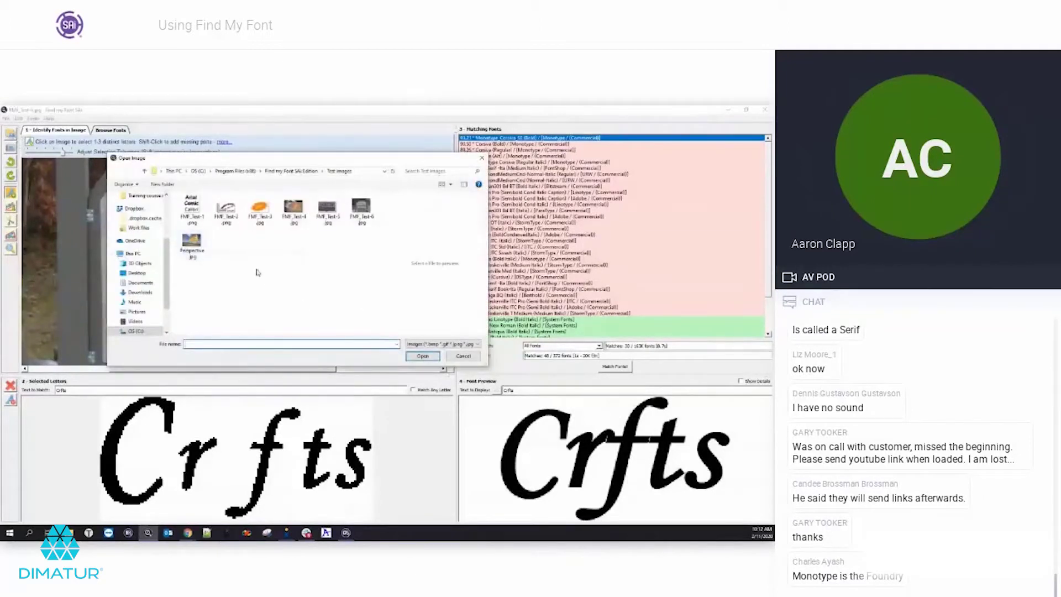
pyautogui.click(226, 210)
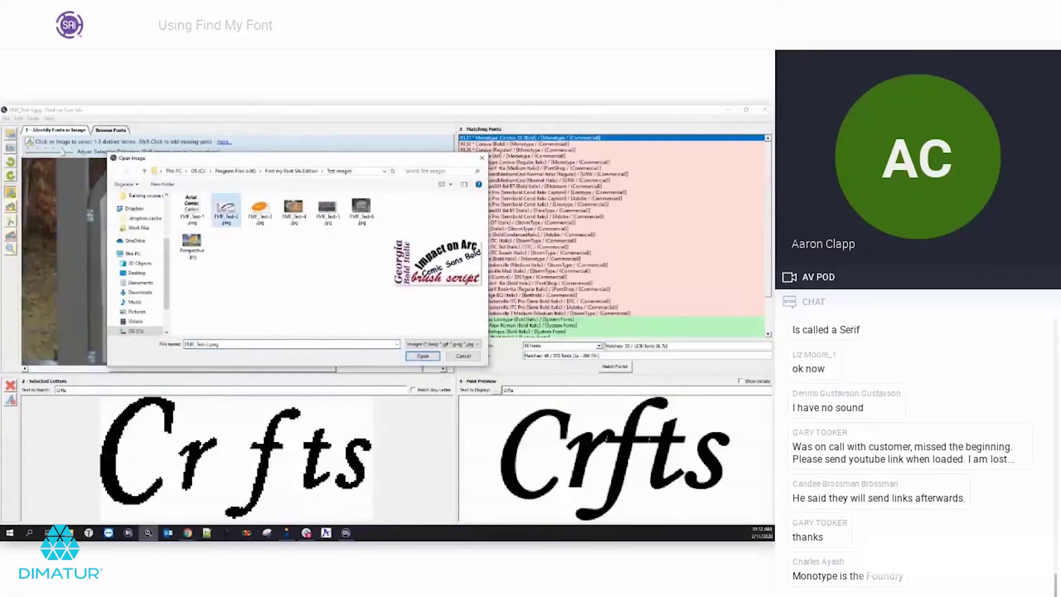
pyautogui.click(423, 357)
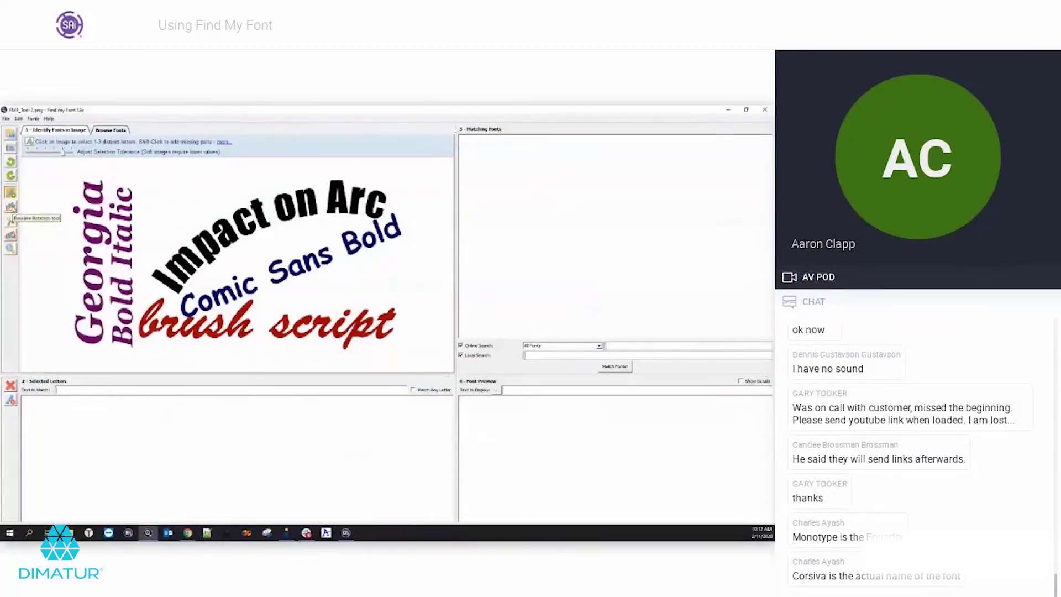
# Step: Rotate the image to level the baseline of the m in Impact on Arc and capture that letter
pyautogui.click(11, 208)
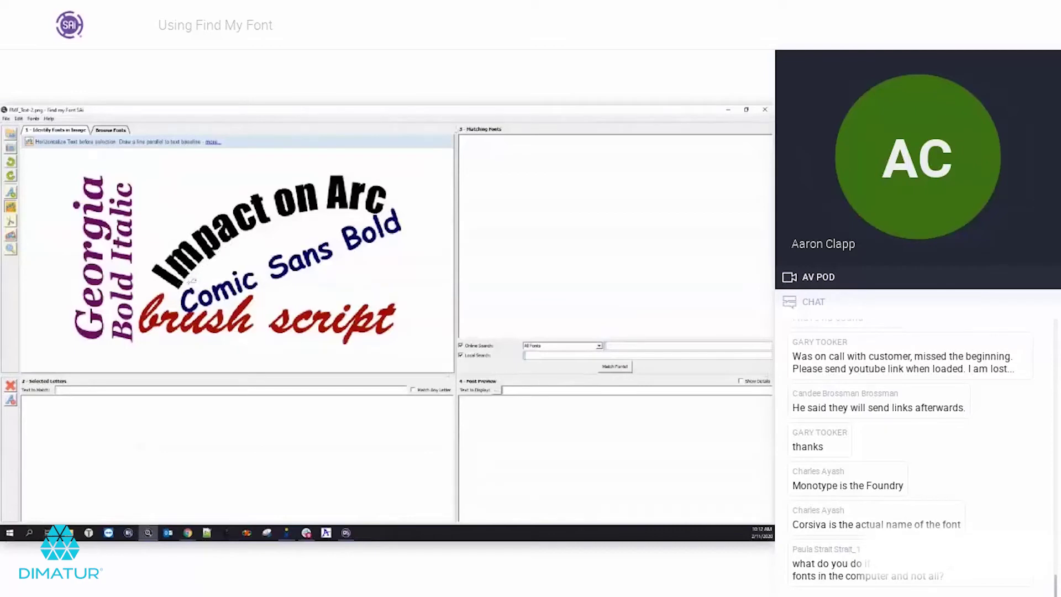
pyautogui.scroll(3, 199, 264)
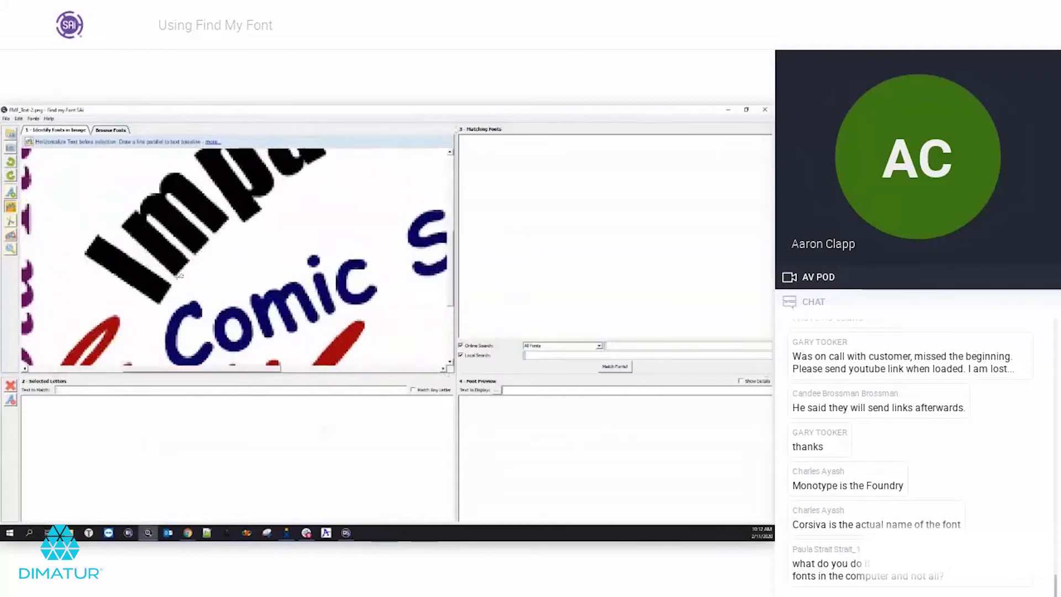
pyautogui.moveTo(177, 275)
pyautogui.mouseDown()
pyautogui.moveTo(219, 246)
pyautogui.moveTo(237, 217)
pyautogui.mouseUp()
pyautogui.moveTo(237, 214); pyautogui.dragTo(236, 214)
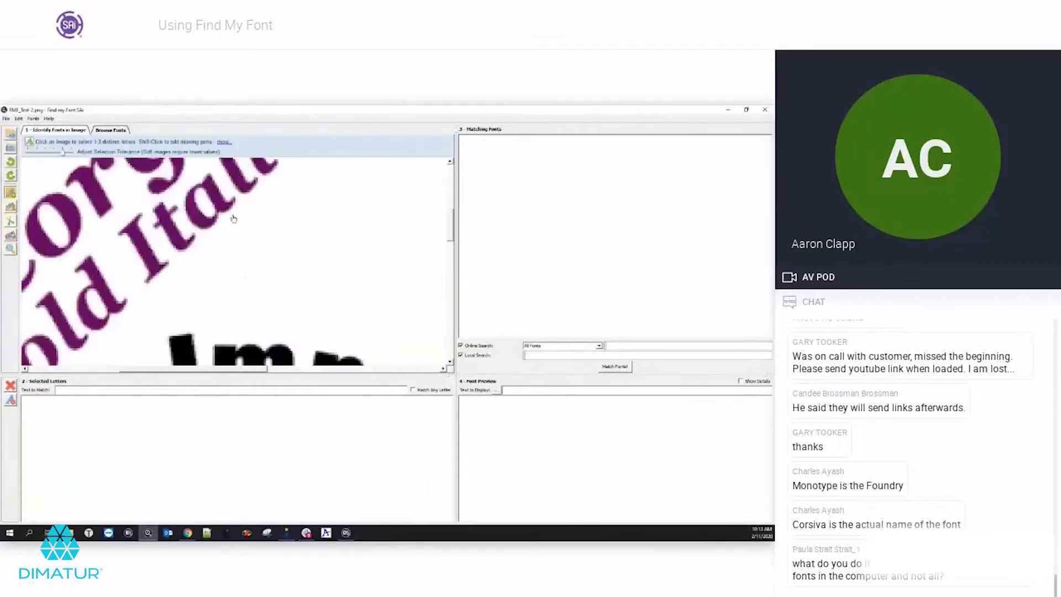
pyautogui.scroll(-3, 199, 219)
pyautogui.scroll(3, 193, 218)
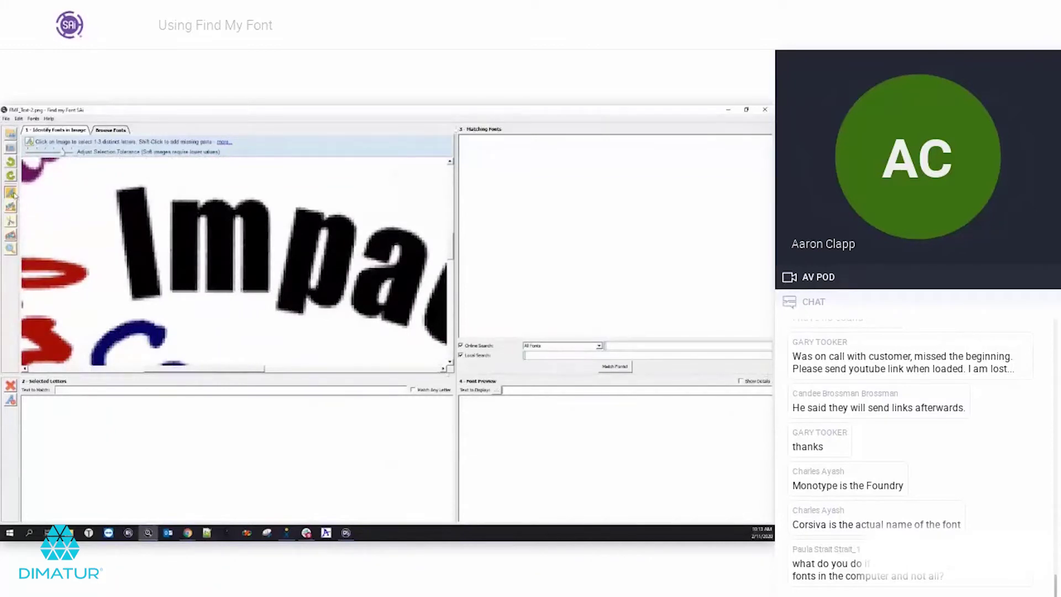
pyautogui.click(216, 248)
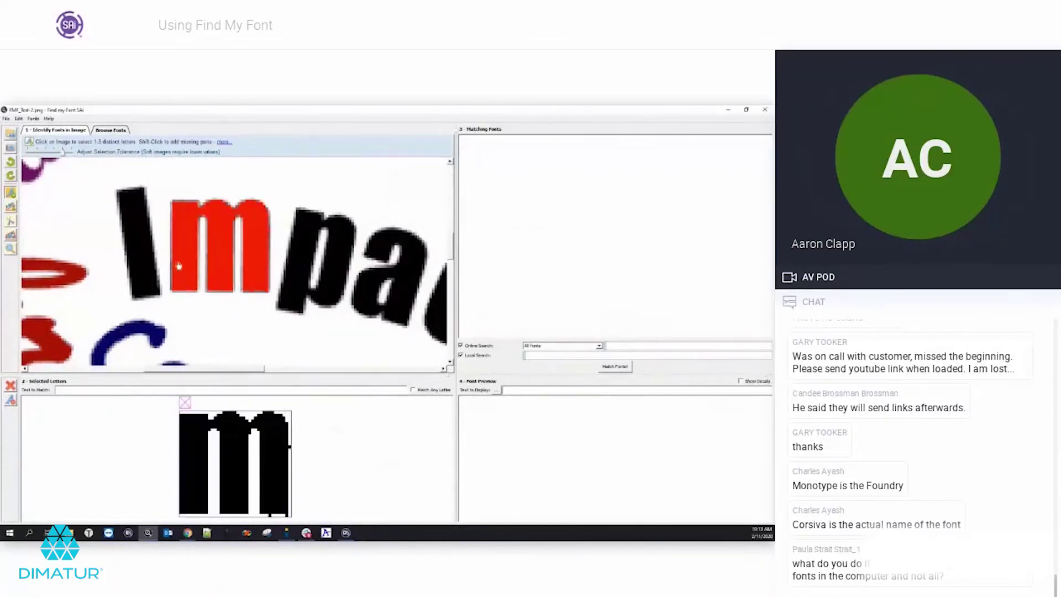
# Step: Rotate the image to level the baseline of the a in Impact and add that letter to the selection
pyautogui.scroll(-3, 175, 265)
pyautogui.click(11, 207)
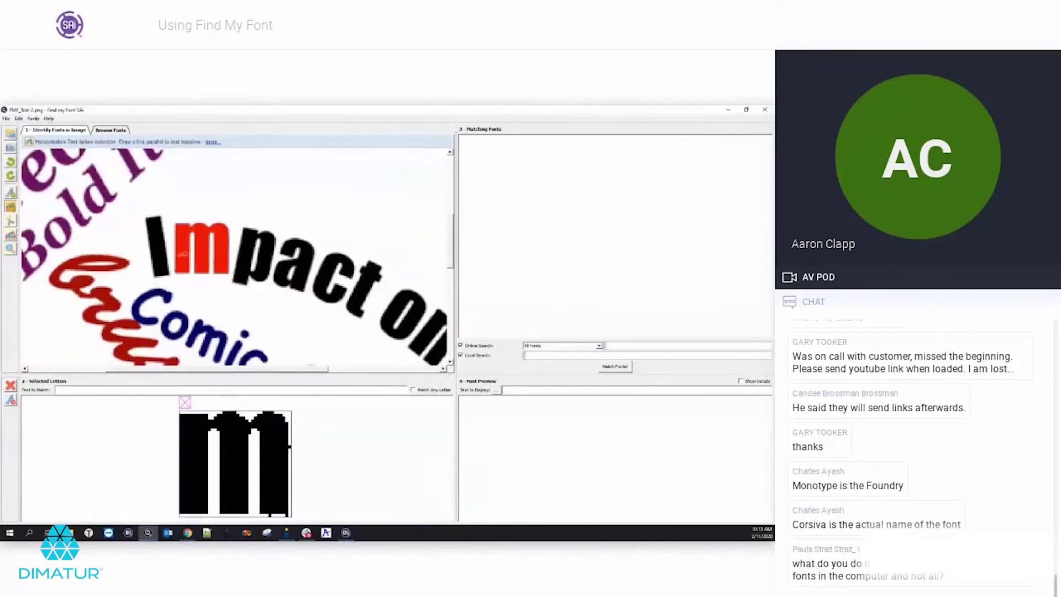
pyautogui.scroll(-2, 154, 246)
pyautogui.scroll(3, 256, 278)
pyautogui.scroll(2, 249, 277)
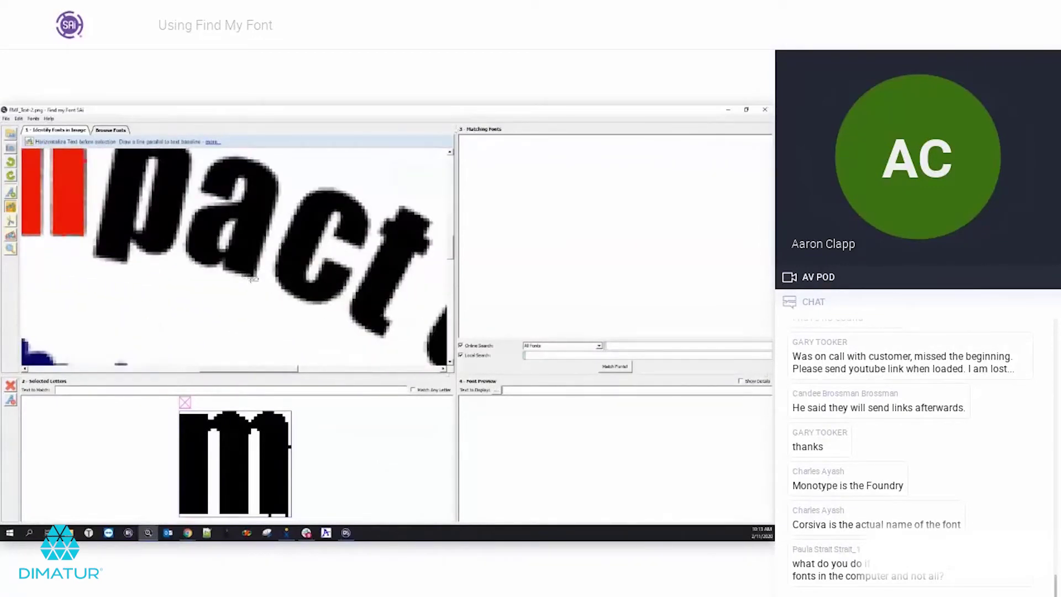
pyautogui.moveTo(253, 280); pyautogui.dragTo(178, 253)
pyautogui.moveTo(176, 253); pyautogui.dragTo(173, 255)
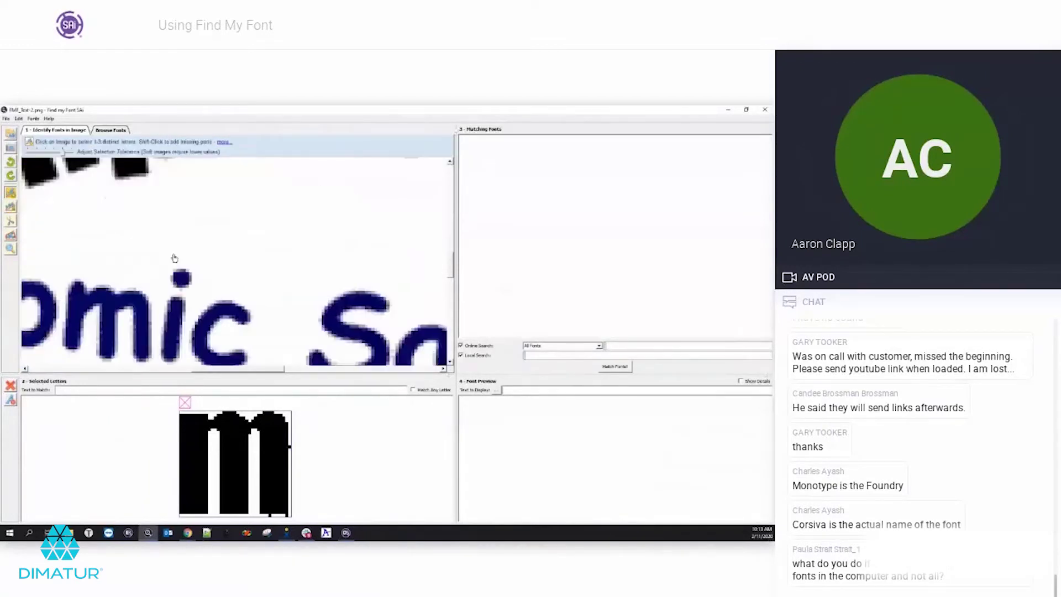
pyautogui.scroll(2, 220, 176)
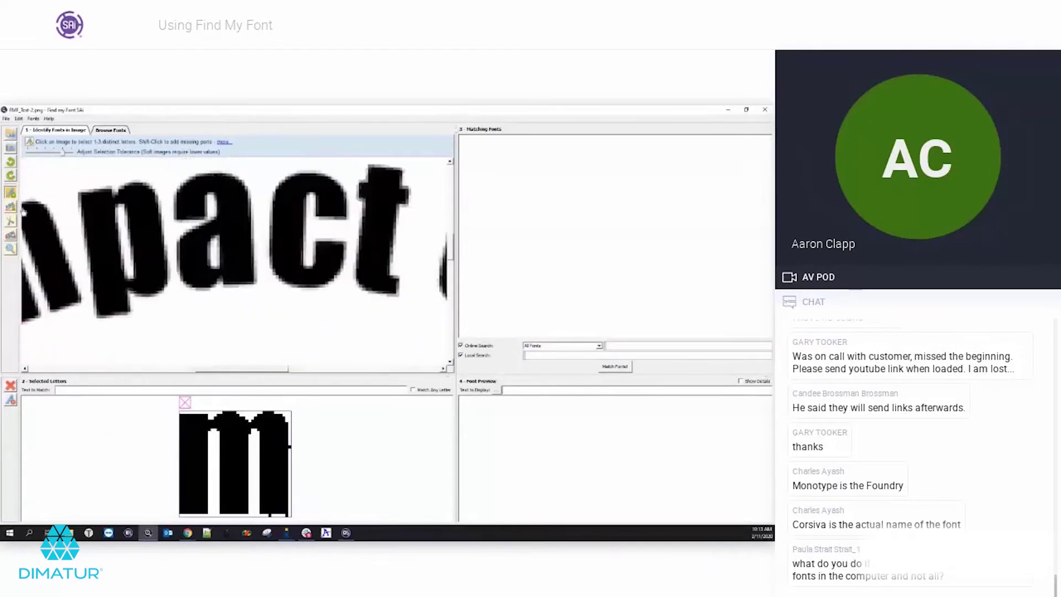
pyautogui.click(220, 228)
# Step: Rotate the image to level the baseline of the n in on and add that letter to the selection
pyautogui.scroll(-1, 182, 247)
pyautogui.scroll(-1, 126, 245)
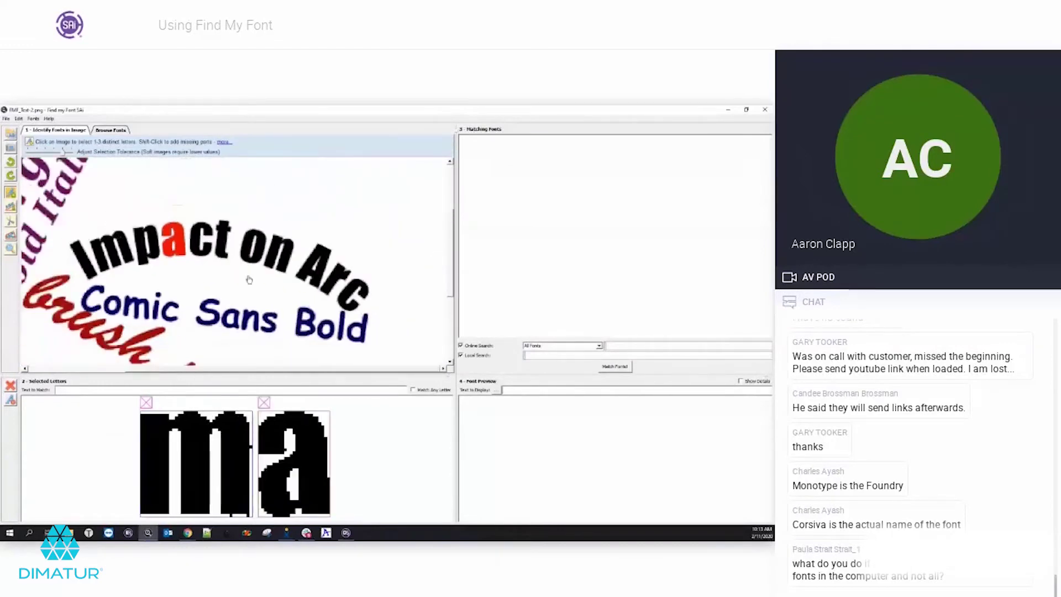
pyautogui.click(10, 206)
pyautogui.scroll(2, 229, 243)
pyautogui.scroll(2, 217, 269)
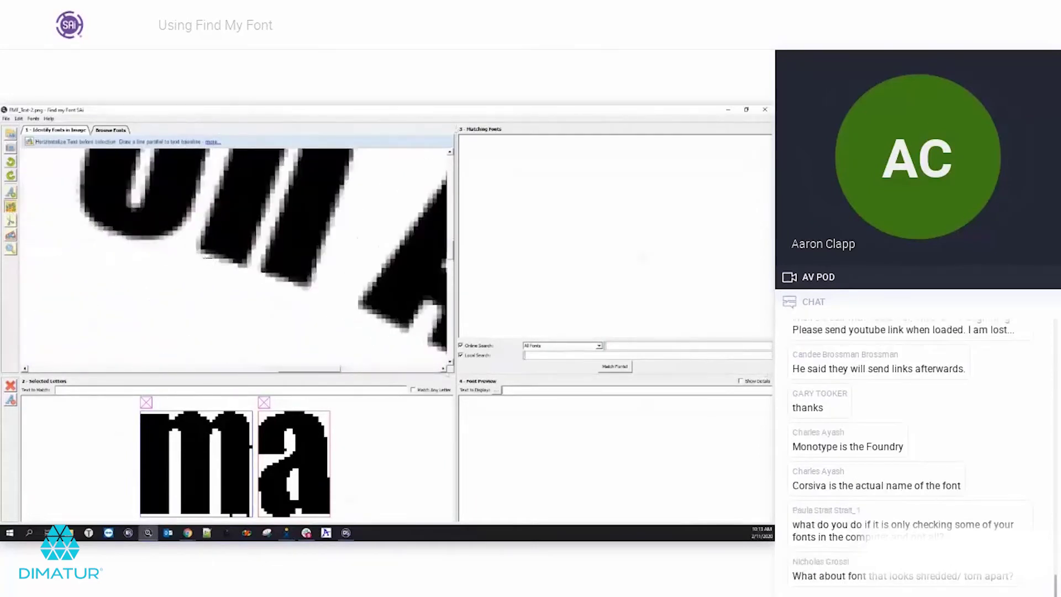
pyautogui.moveTo(196, 254)
pyautogui.mouseDown()
pyautogui.moveTo(316, 295)
pyautogui.moveTo(307, 293)
pyautogui.mouseUp()
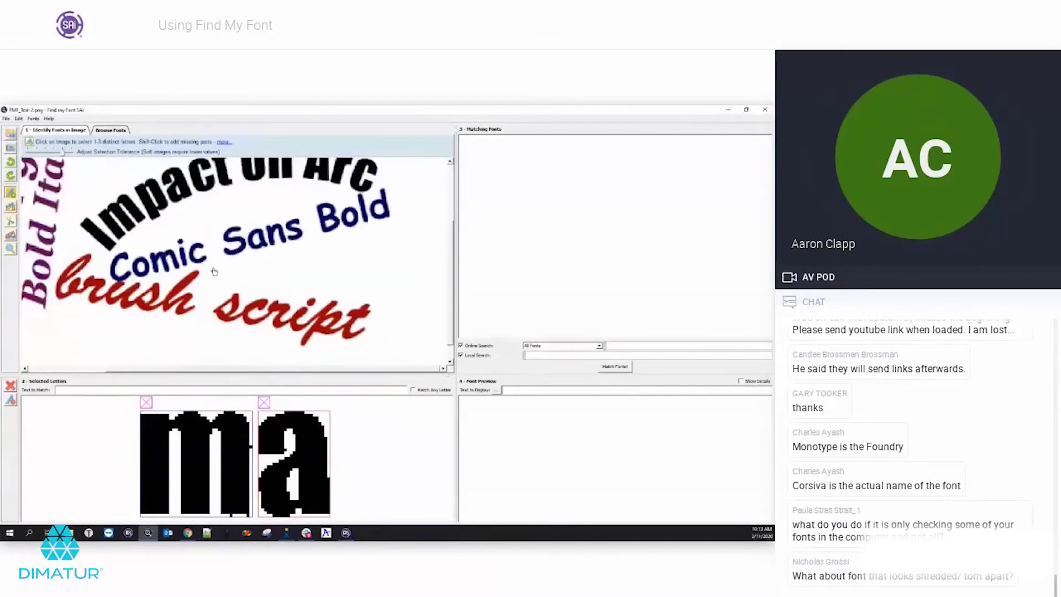
pyautogui.scroll(5, 218, 269)
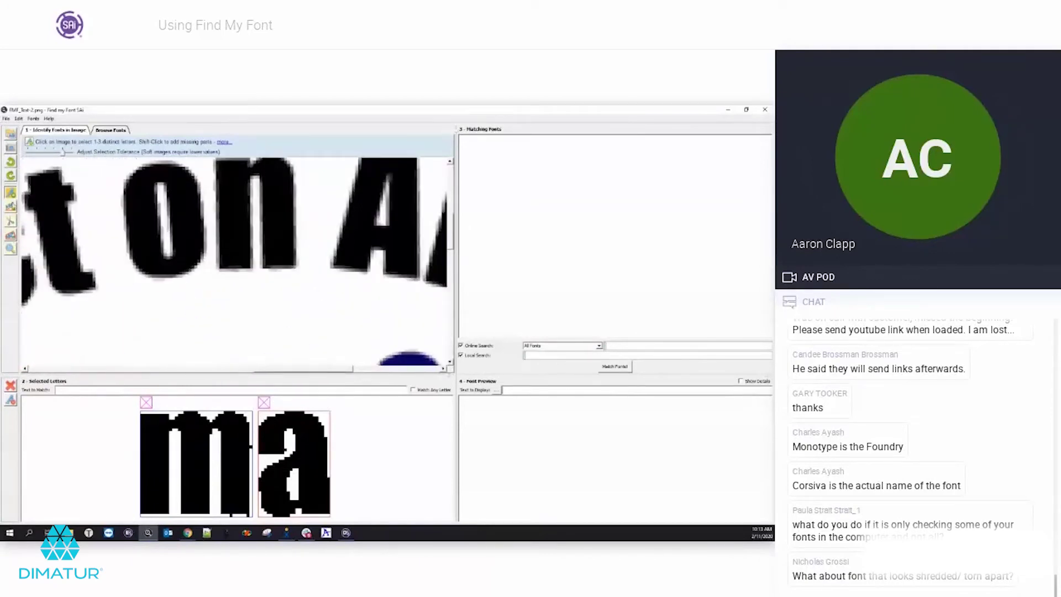
pyautogui.click(240, 205)
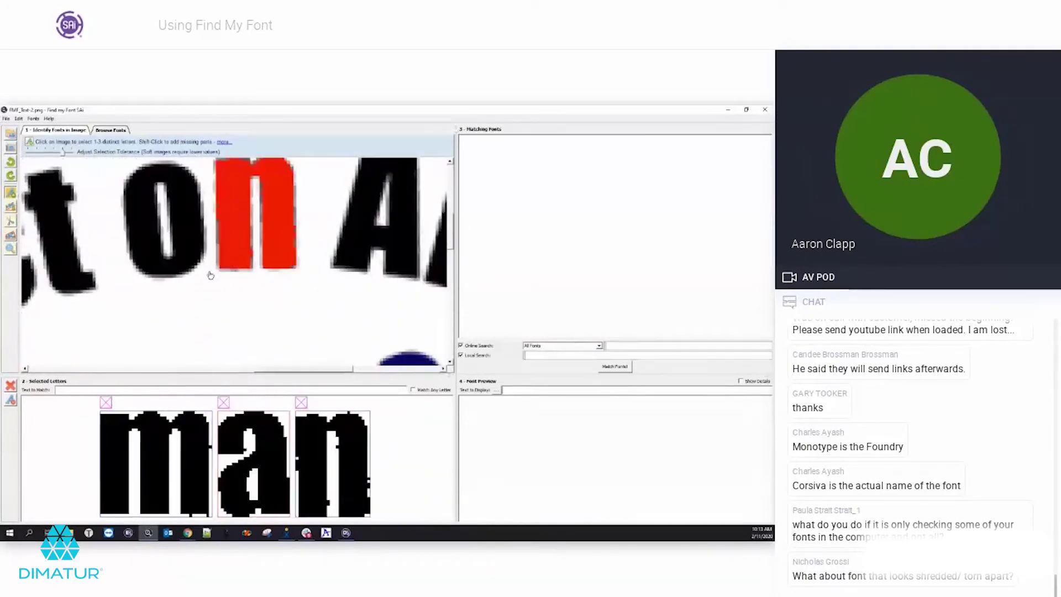
# Step: Match fonts for the three selected letters using the text man
pyautogui.scroll(-4, 209, 274)
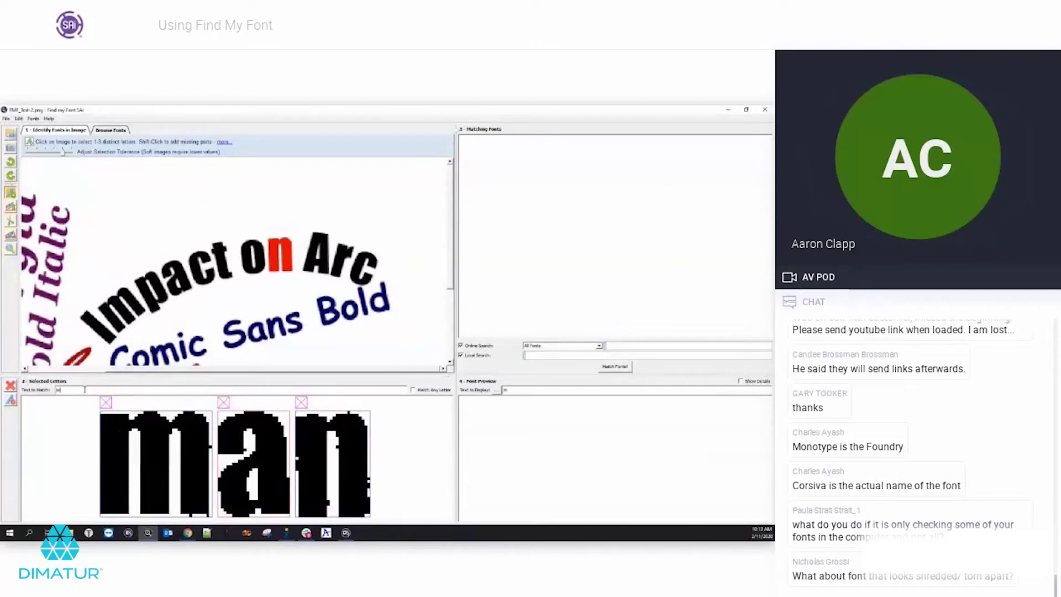
pyautogui.write('an')
pyautogui.press('Return')
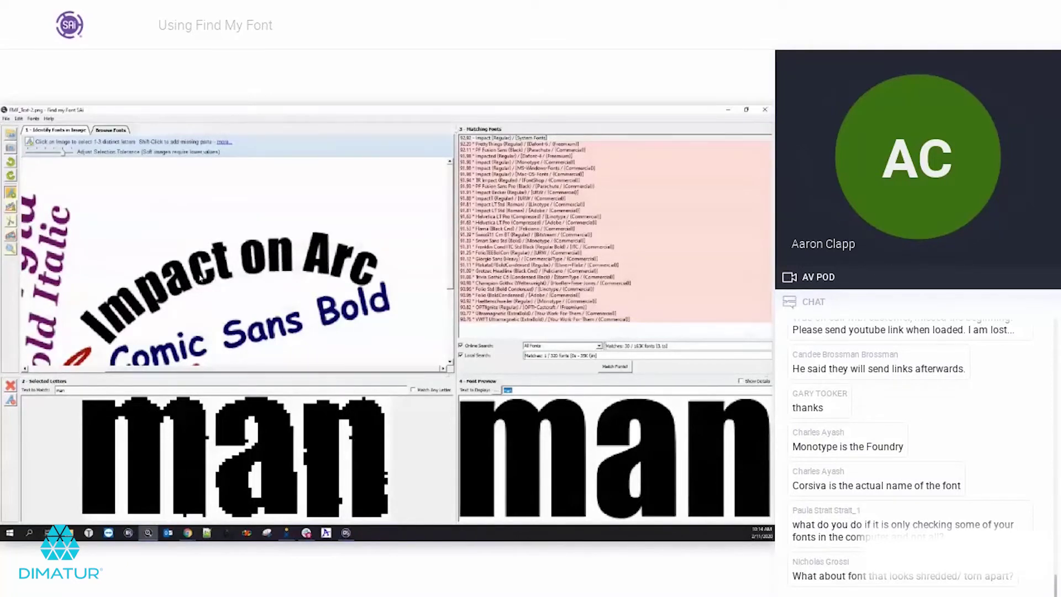
# Step: Open the test image Perspective.jpg
pyautogui.scroll(-2, 258, 267)
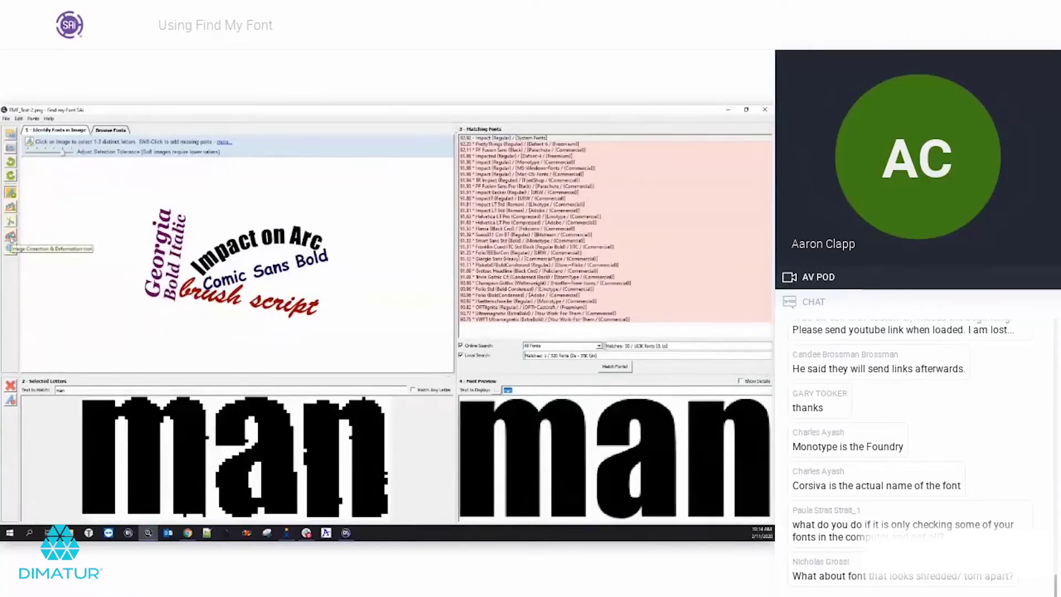
pyautogui.click(10, 134)
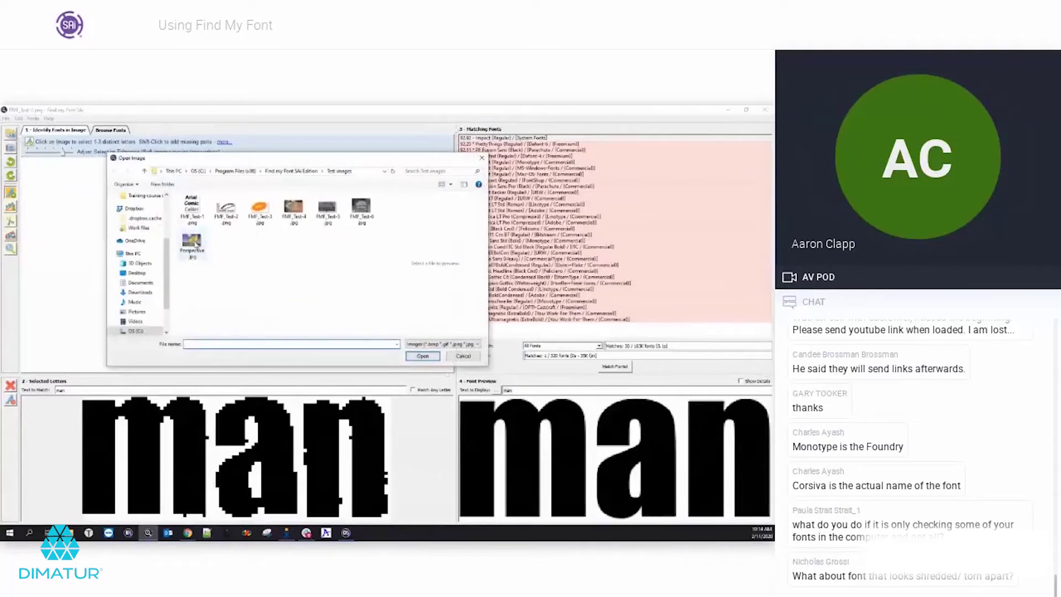
pyautogui.click(194, 243)
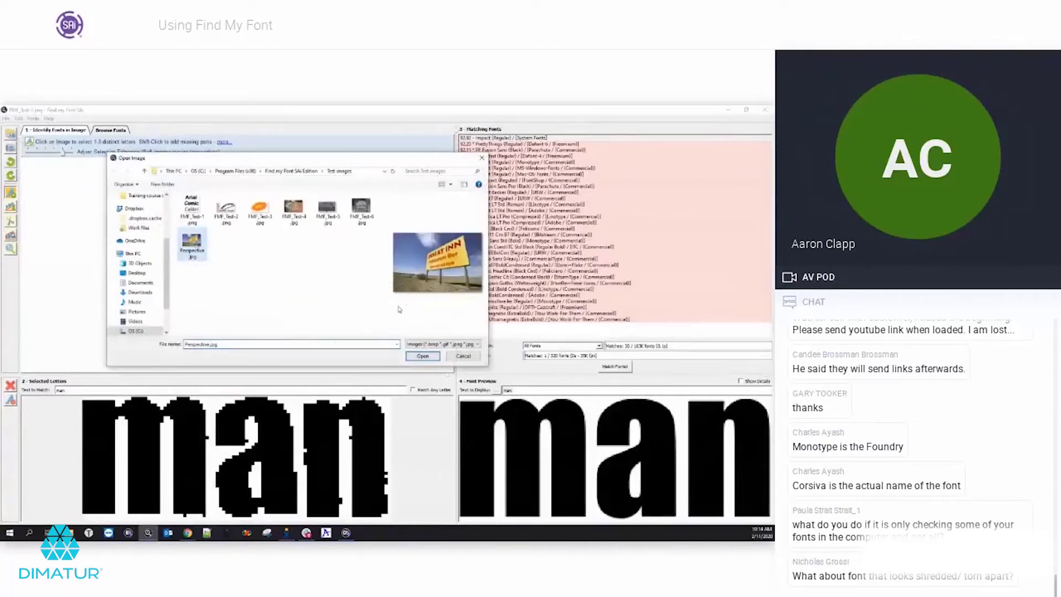
pyautogui.click(423, 357)
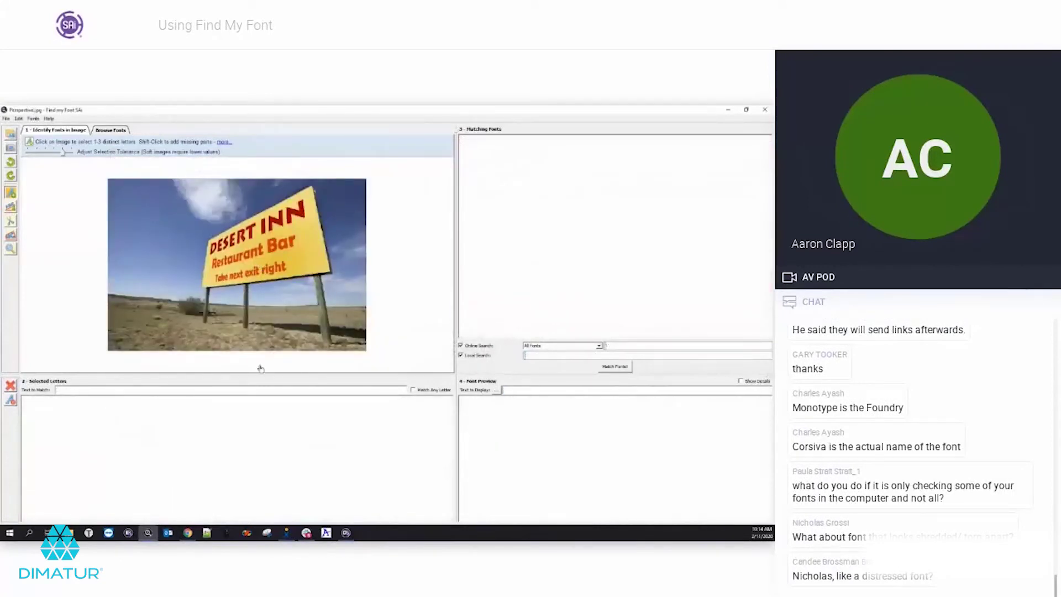
# Step: Try capturing the letters D, E and S of DESERT from the uncorrected sign, and clear the selected letters
pyautogui.click(213, 255)
pyautogui.click(221, 253)
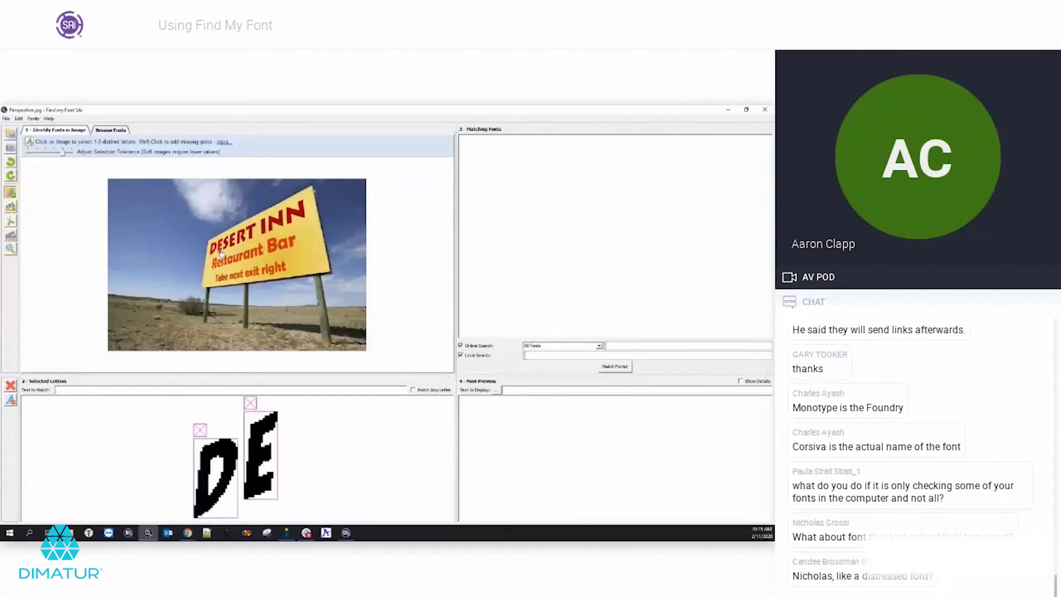
pyautogui.click(226, 245)
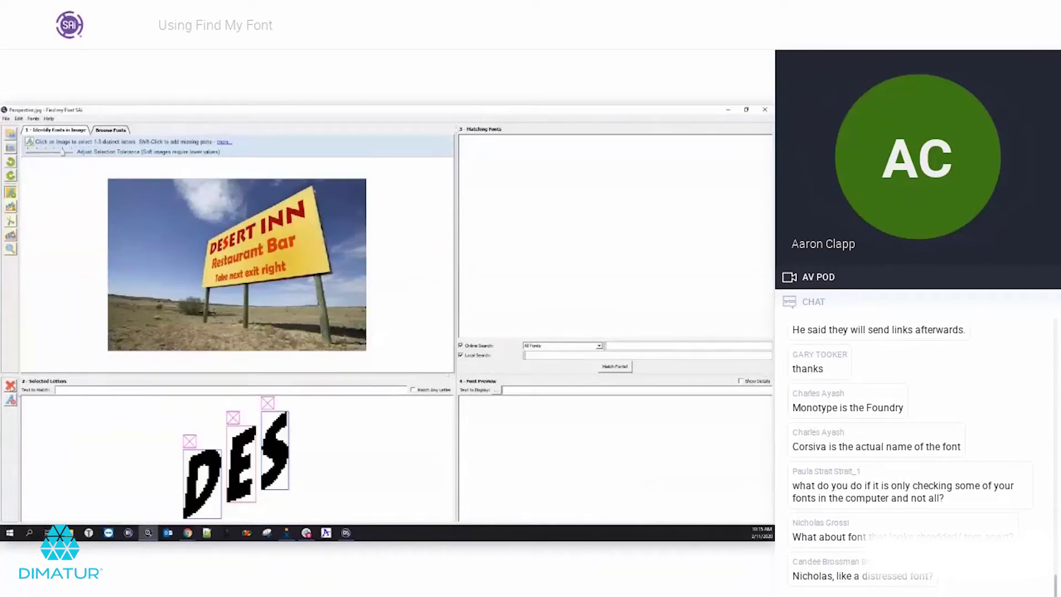
pyautogui.click(11, 386)
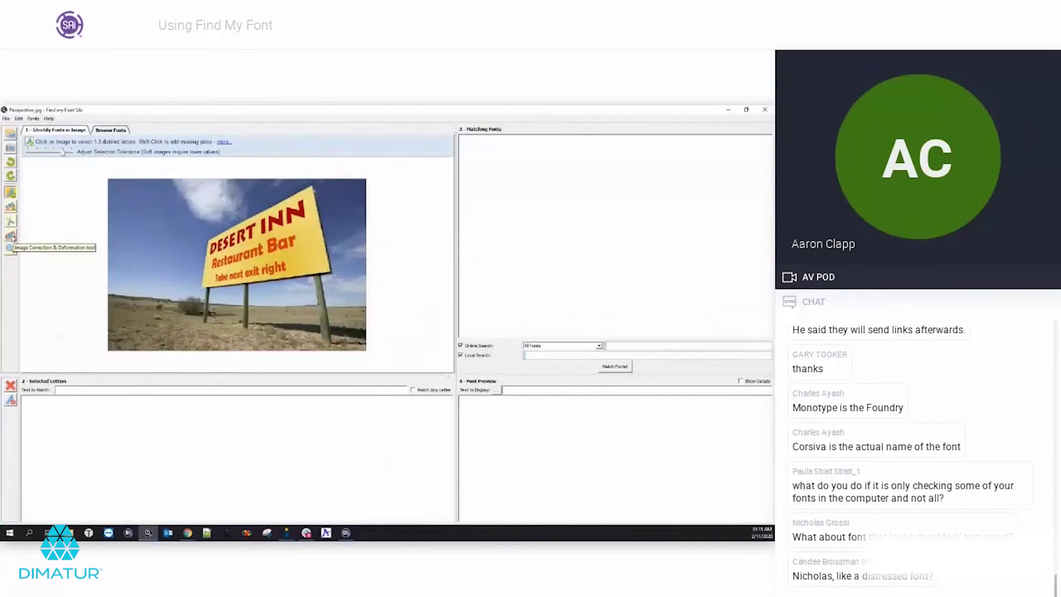
# Step: Start the image correction tool and fit the four corners of its selection grid to the corners of the yellow sign
pyautogui.click(10, 235)
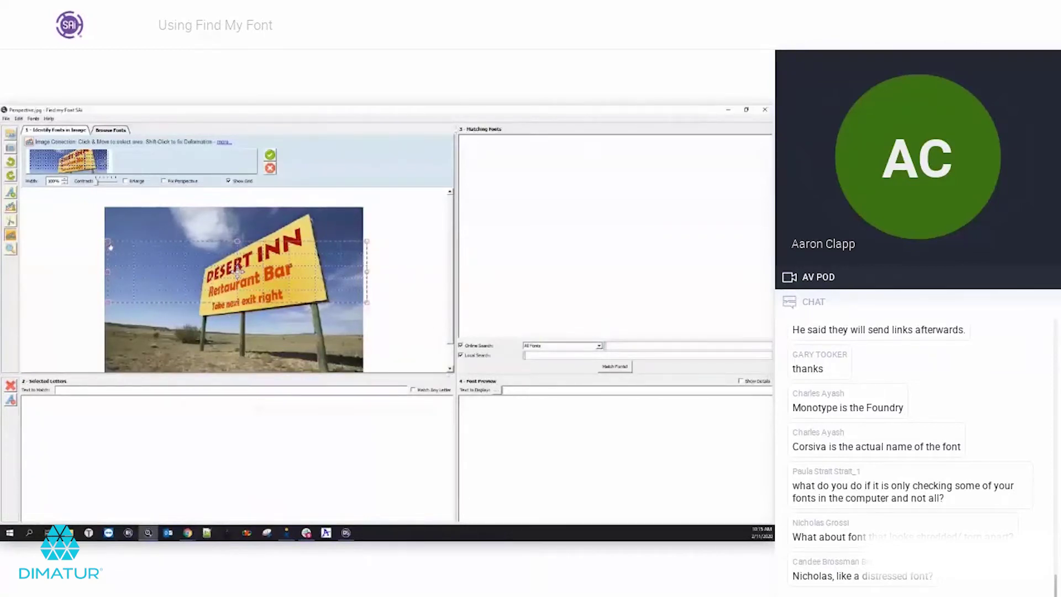
pyautogui.moveTo(108, 243); pyautogui.dragTo(206, 269)
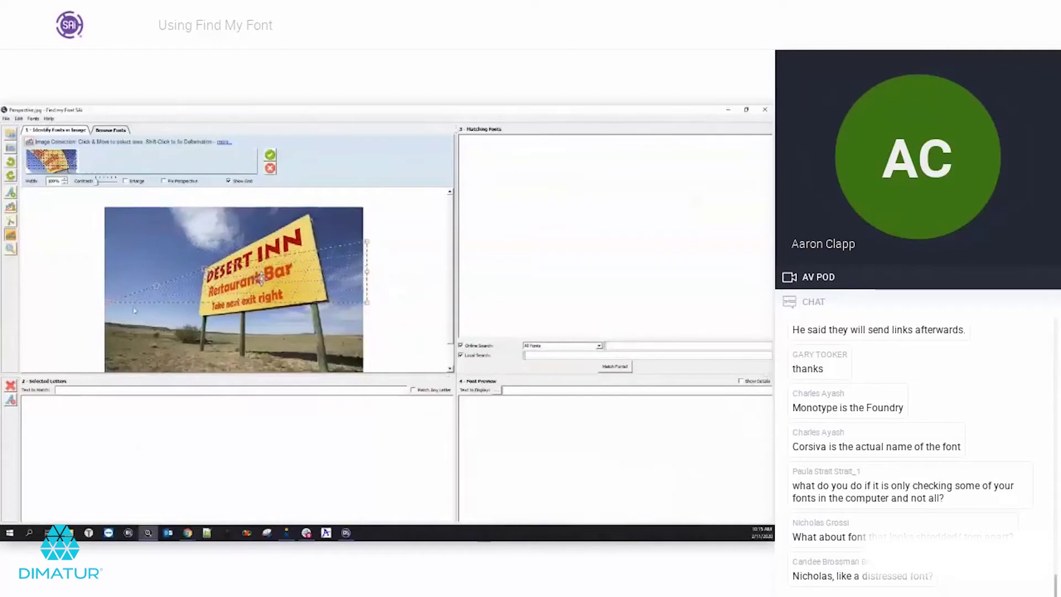
pyautogui.moveTo(109, 302); pyautogui.dragTo(191, 319)
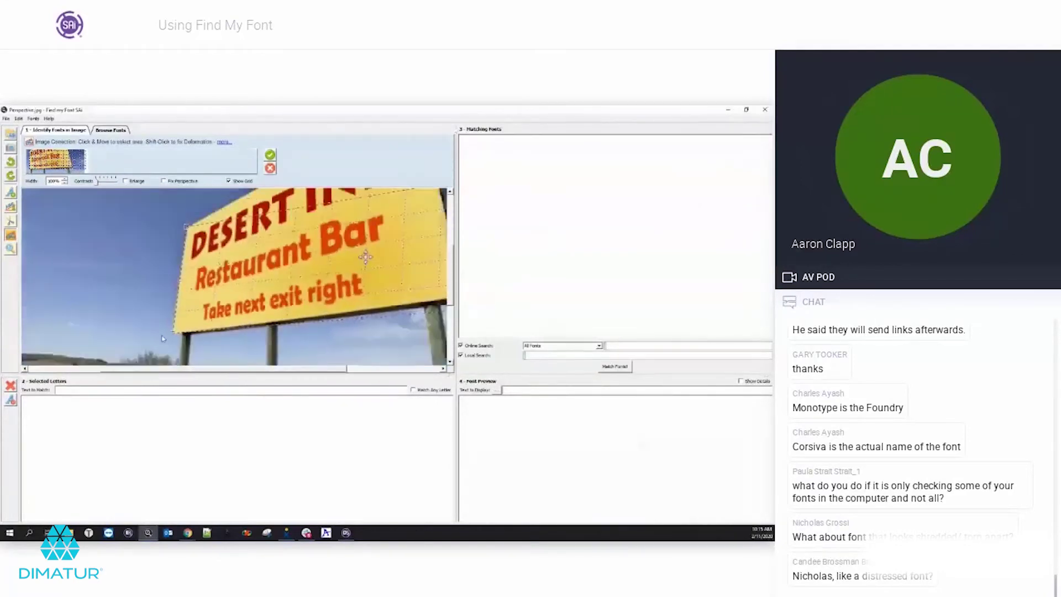
pyautogui.moveTo(421, 320); pyautogui.dragTo(349, 314)
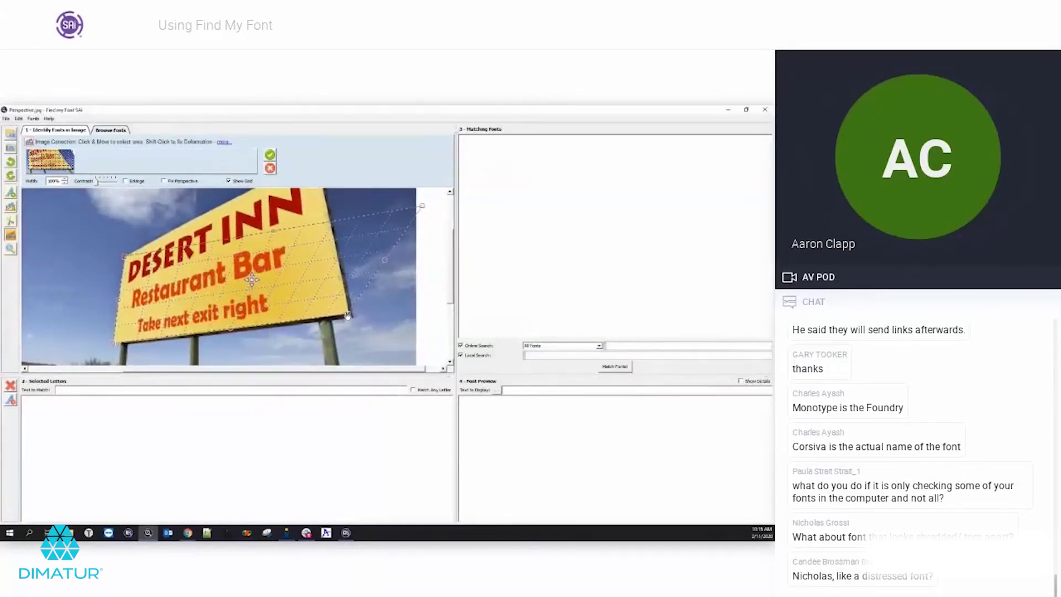
pyautogui.scroll(-2, 333, 298)
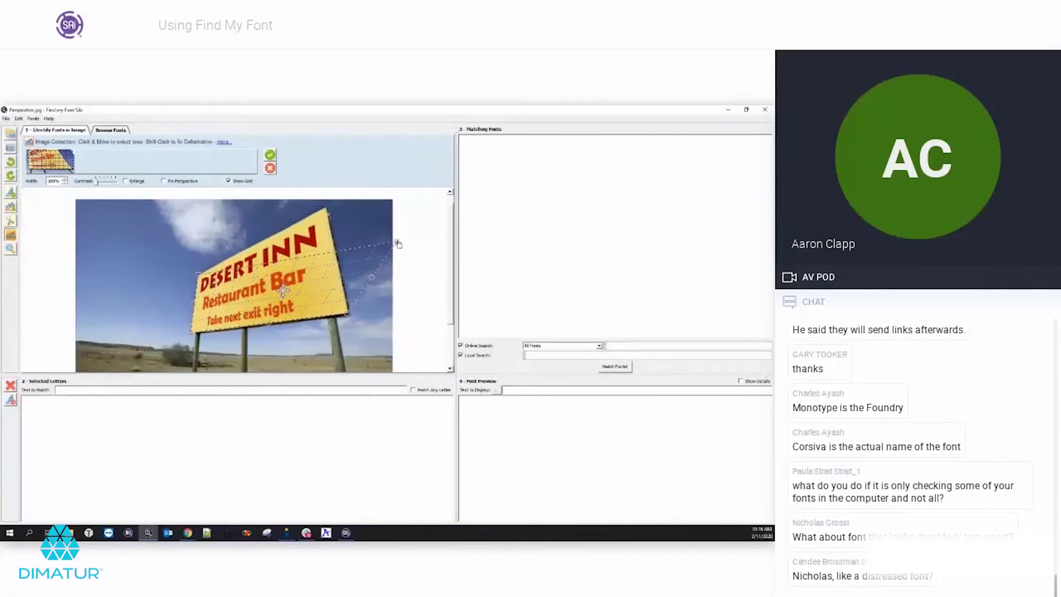
pyautogui.moveTo(397, 240); pyautogui.dragTo(327, 212)
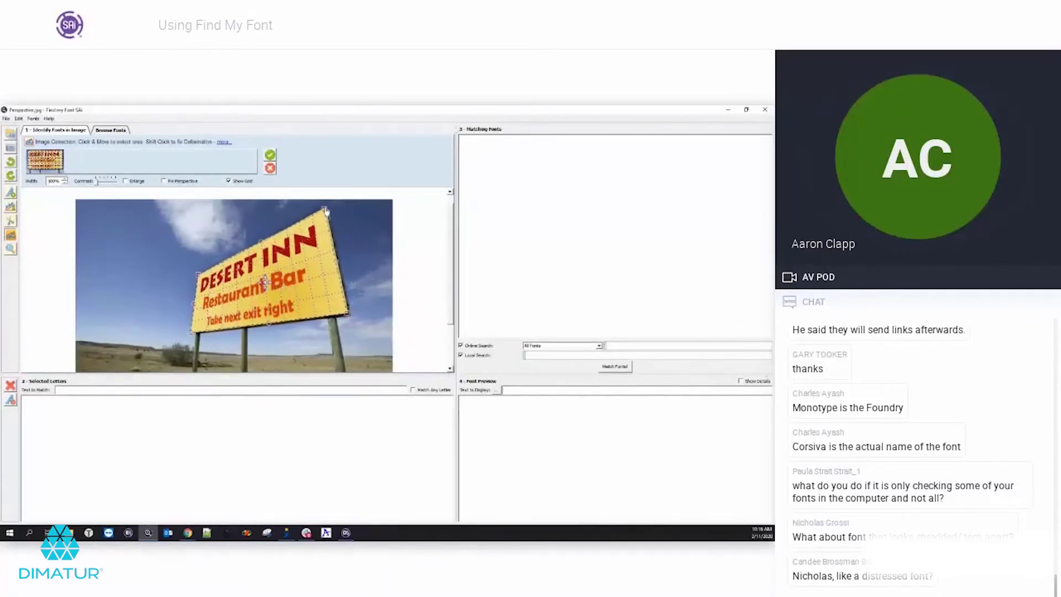
# Step: Examine up close how well the correction grid's corners line up with the sign's corners
pyautogui.scroll(4, 347, 317)
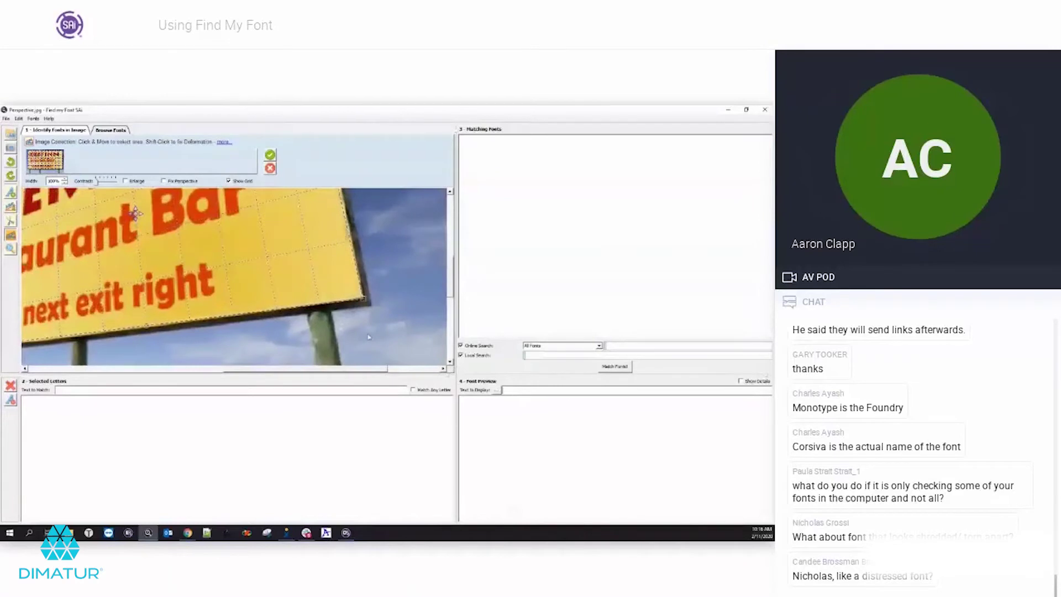
pyautogui.scroll(-4, 368, 336)
pyautogui.scroll(5, 328, 213)
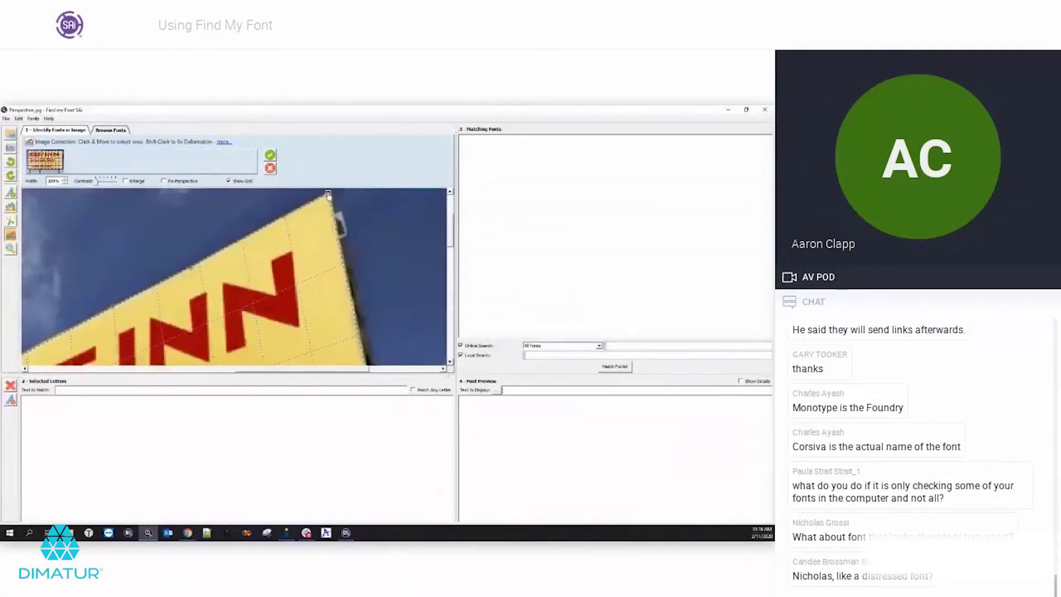
pyautogui.scroll(-2, 382, 285)
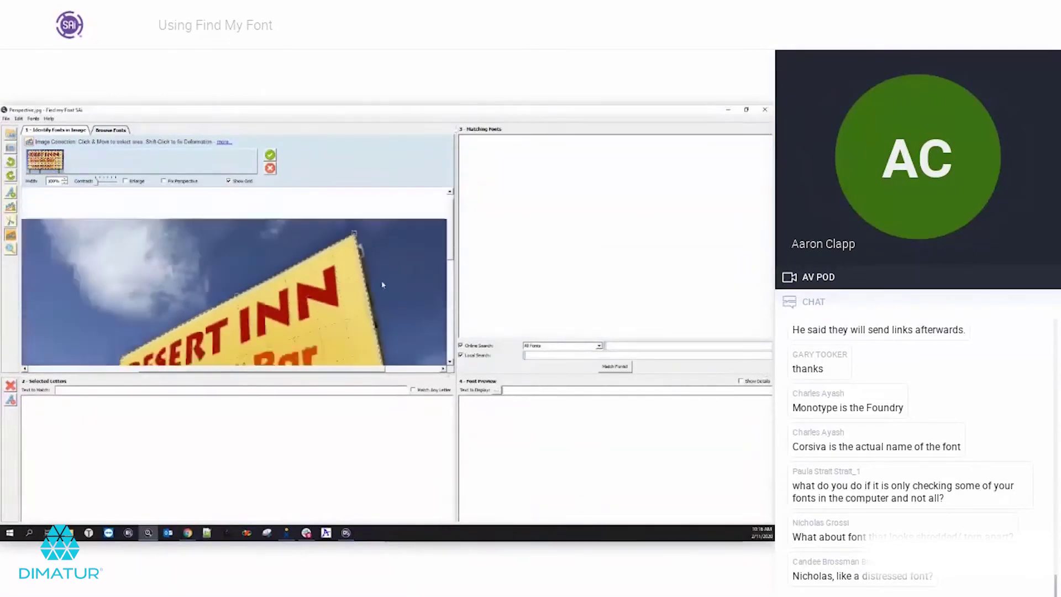
pyautogui.scroll(6, 266, 294)
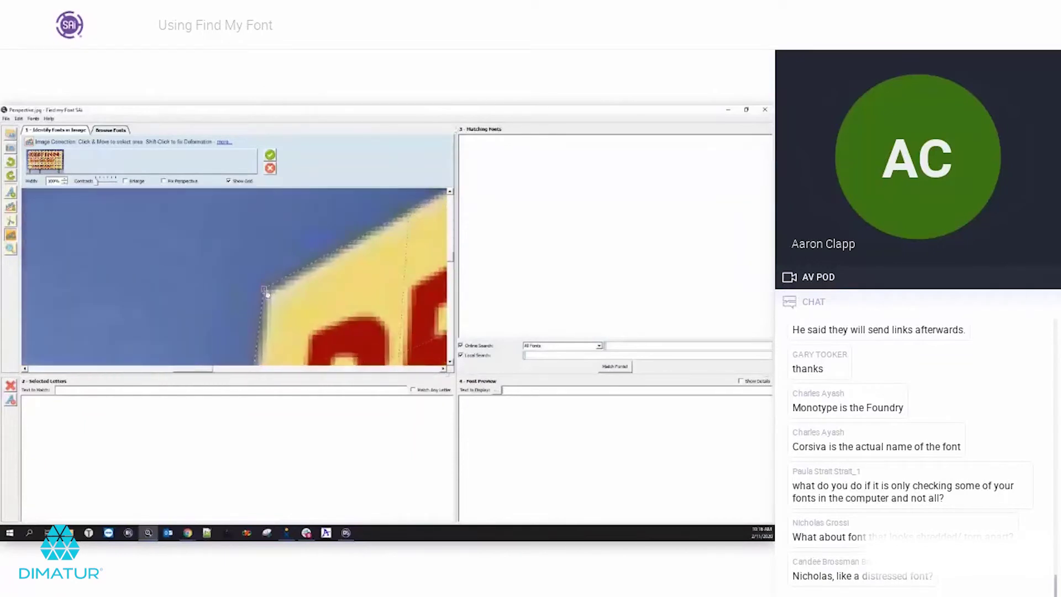
pyautogui.scroll(-3, 267, 290)
pyautogui.scroll(-3, 143, 293)
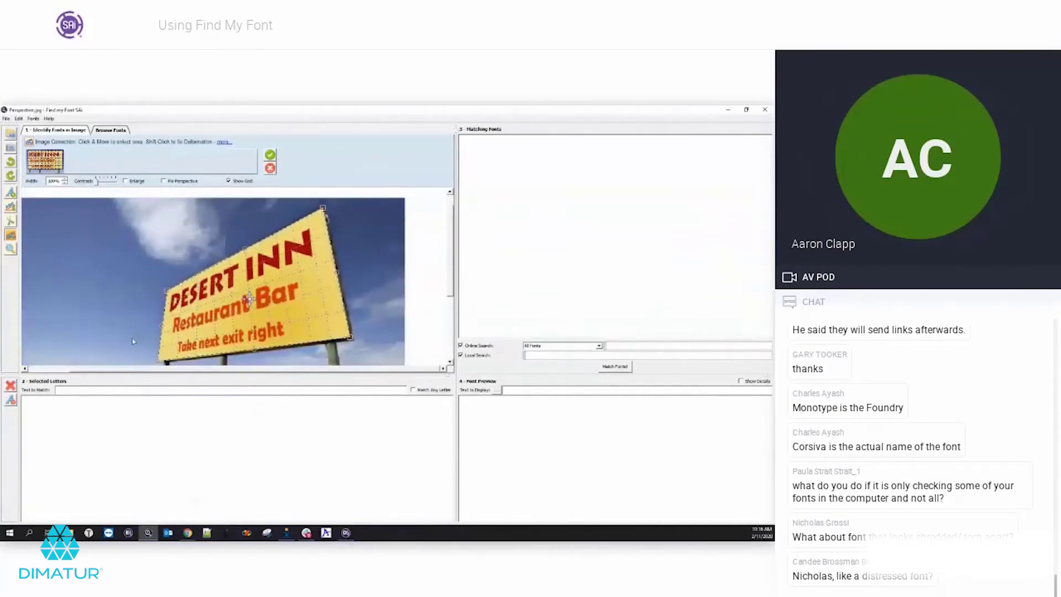
pyautogui.scroll(-1, 121, 272)
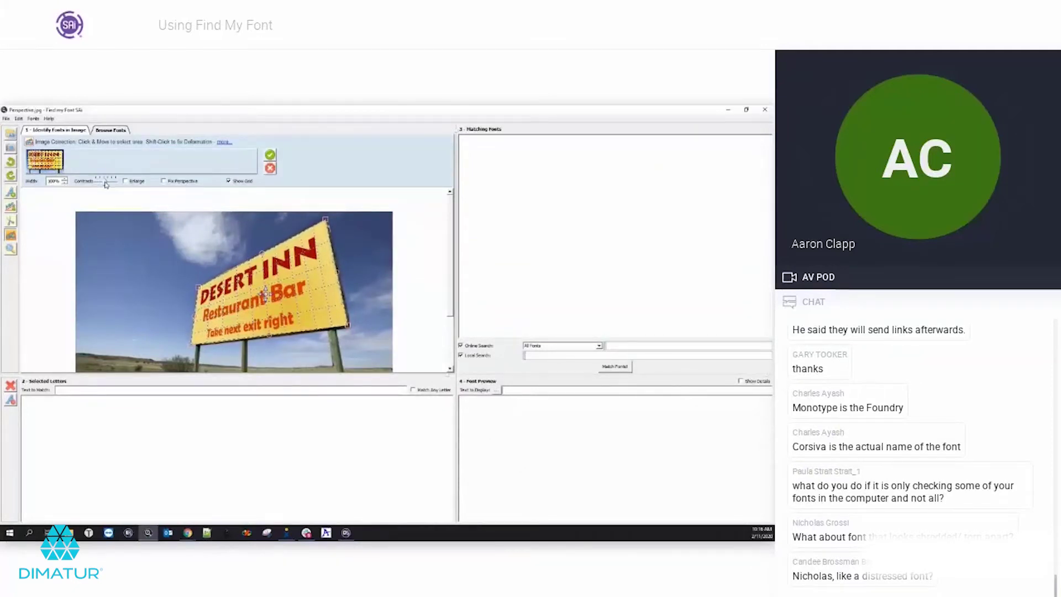
# Step: Try the contrast and width adjustments on the selected sign area, and return the width to 100%
pyautogui.moveTo(105, 185)
pyautogui.mouseDown()
pyautogui.moveTo(95, 187)
pyautogui.moveTo(117, 187)
pyautogui.moveTo(87, 187)
pyautogui.mouseUp()
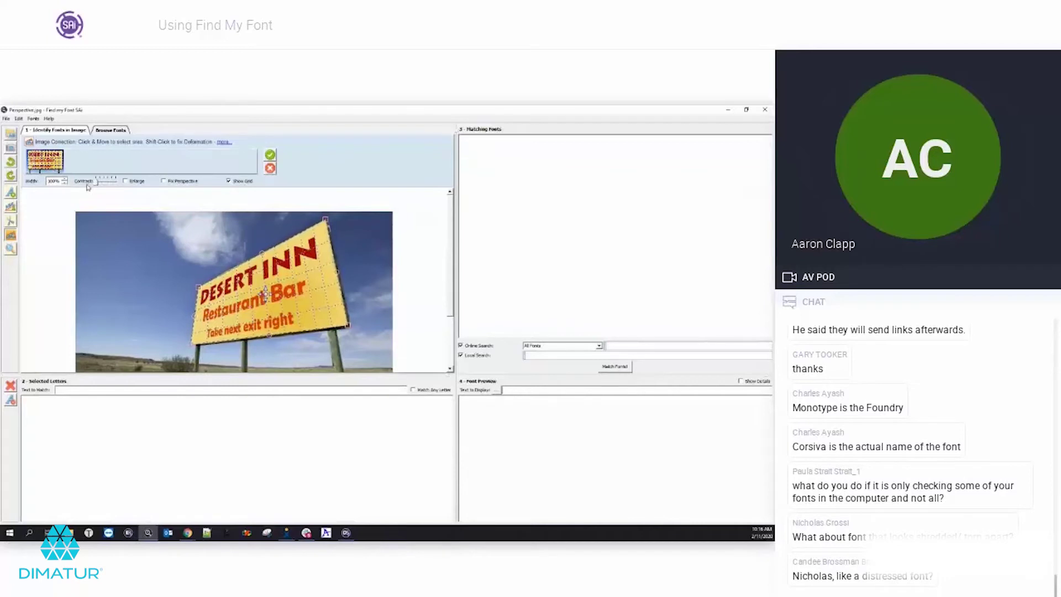
pyautogui.doubleClick(56, 181)
pyautogui.click(64, 180)
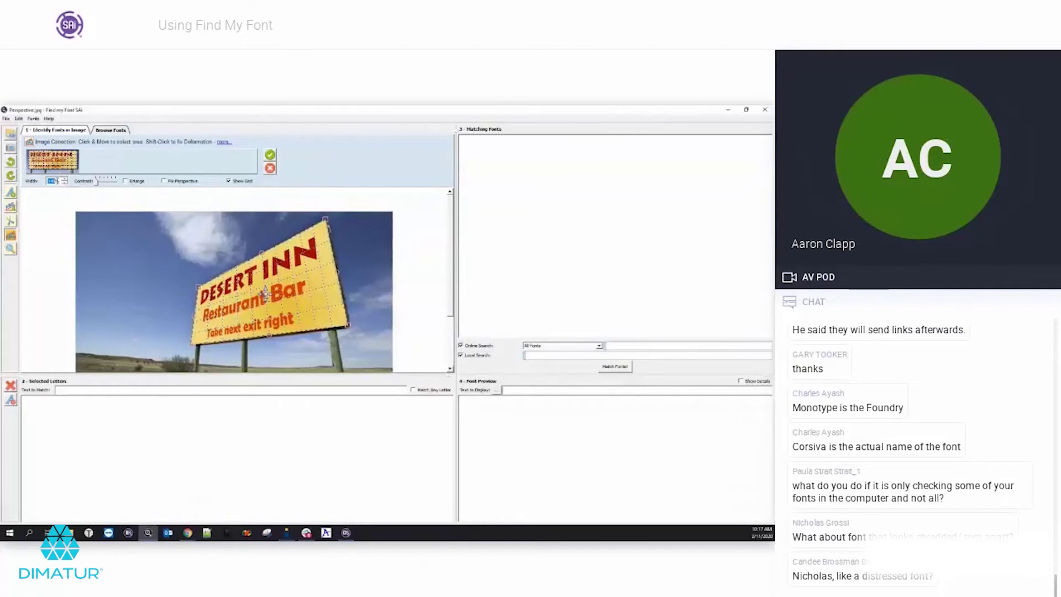
pyautogui.write('100')
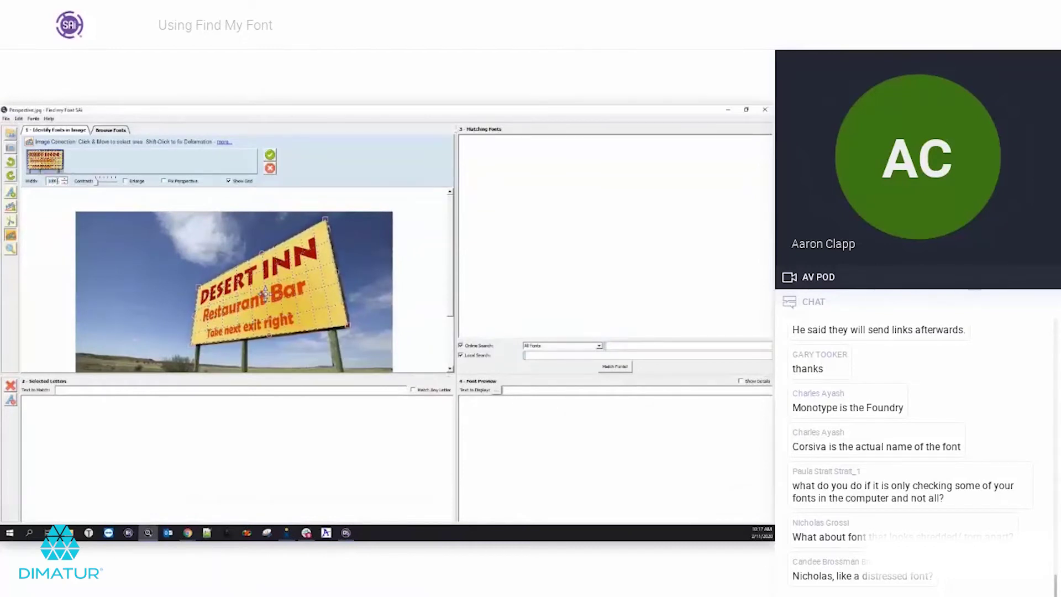
# Step: Enable Fix Perspective, hide the grid, and apply the correction to the sign image
pyautogui.click(163, 181)
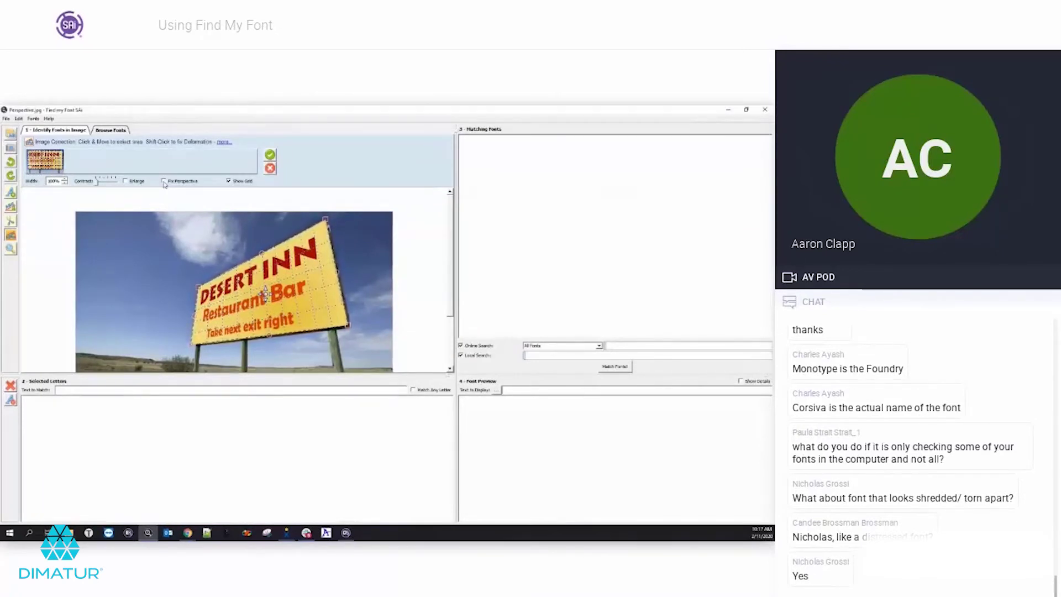
pyautogui.click(164, 181)
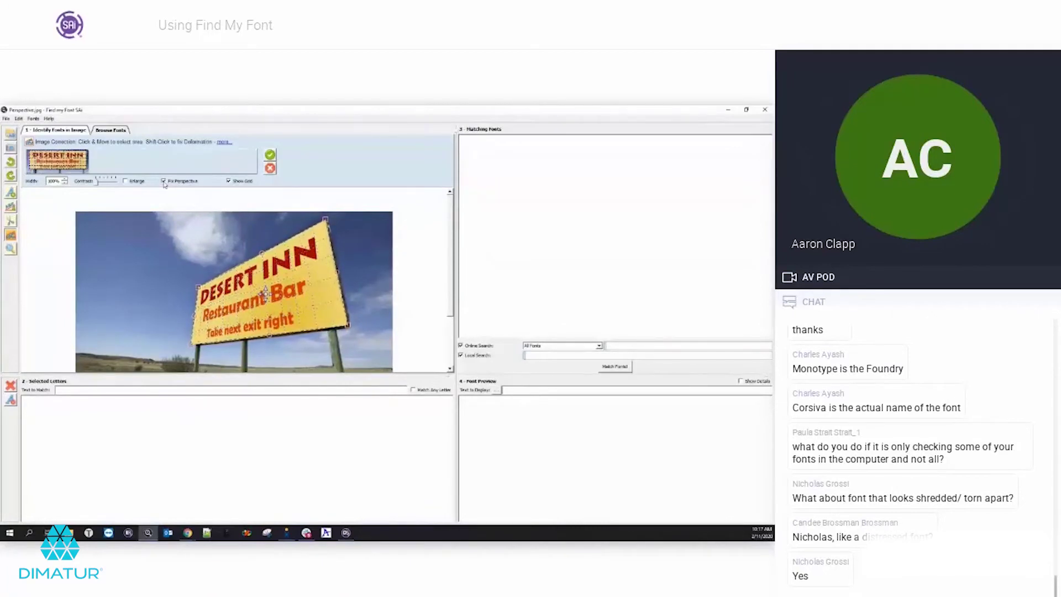
pyautogui.click(236, 184)
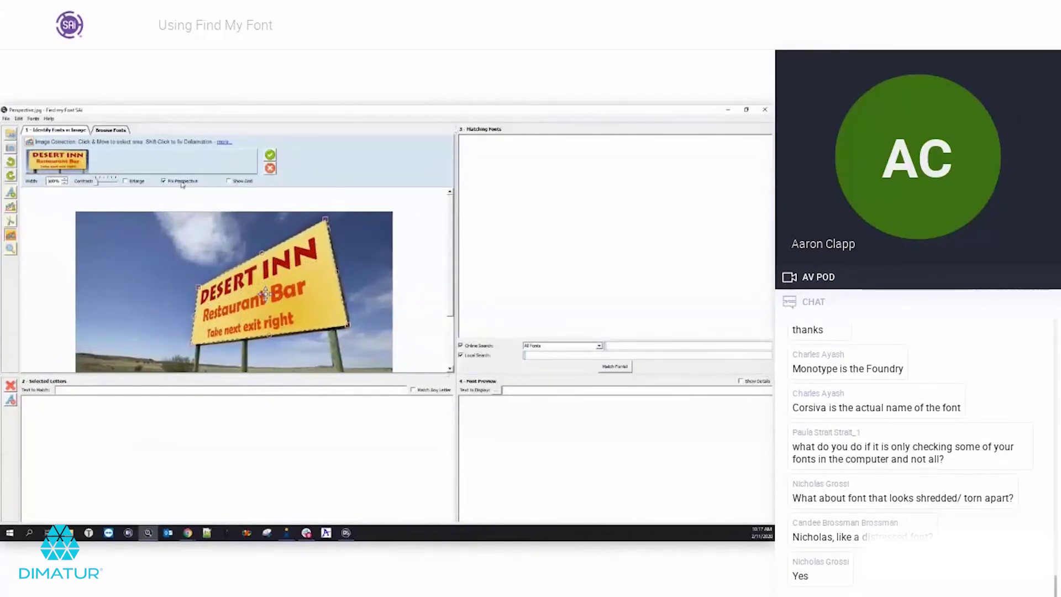
pyautogui.click(165, 182)
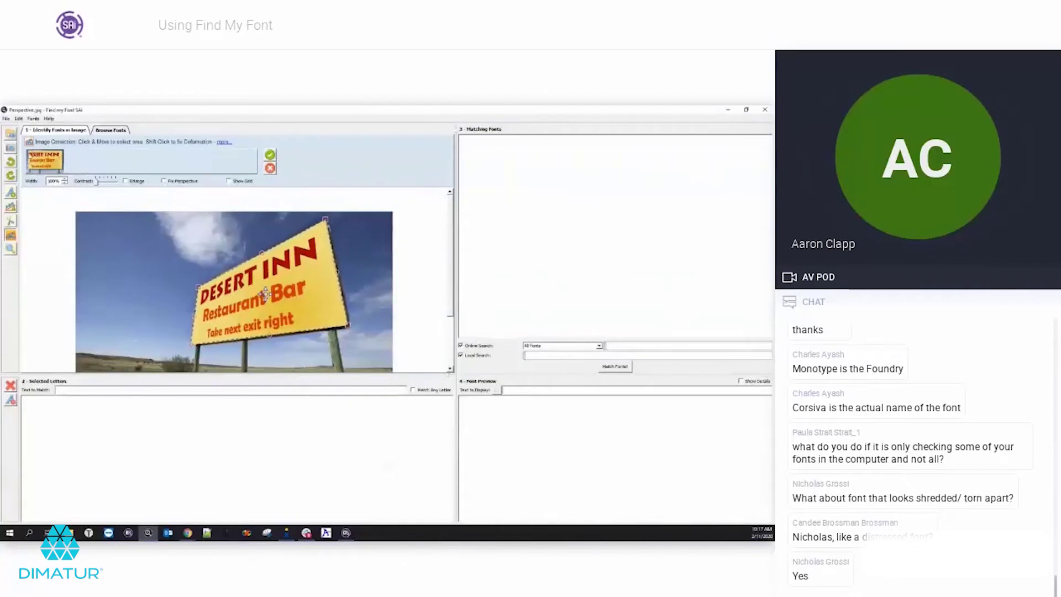
pyautogui.click(164, 181)
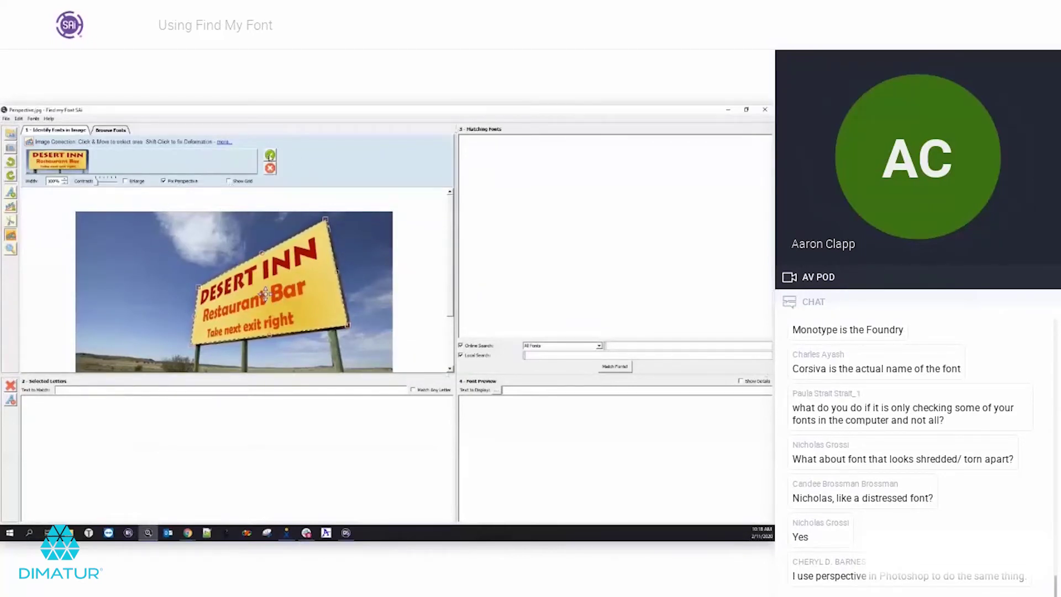
pyautogui.click(270, 155)
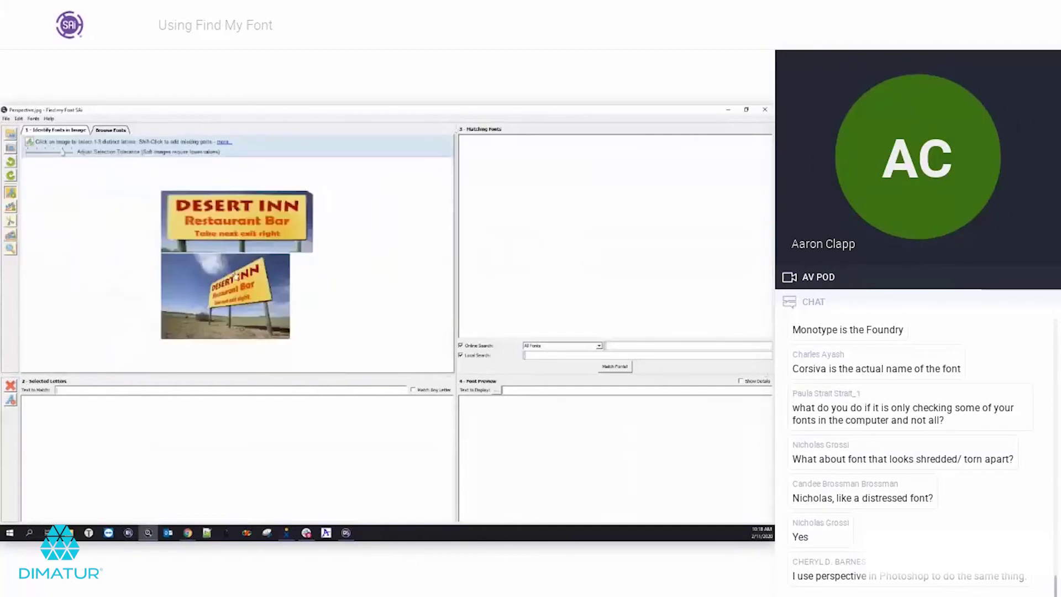
# Step: Select the last N of INN and the R and S of DESERT from the corrected sign
pyautogui.scroll(2, 240, 270)
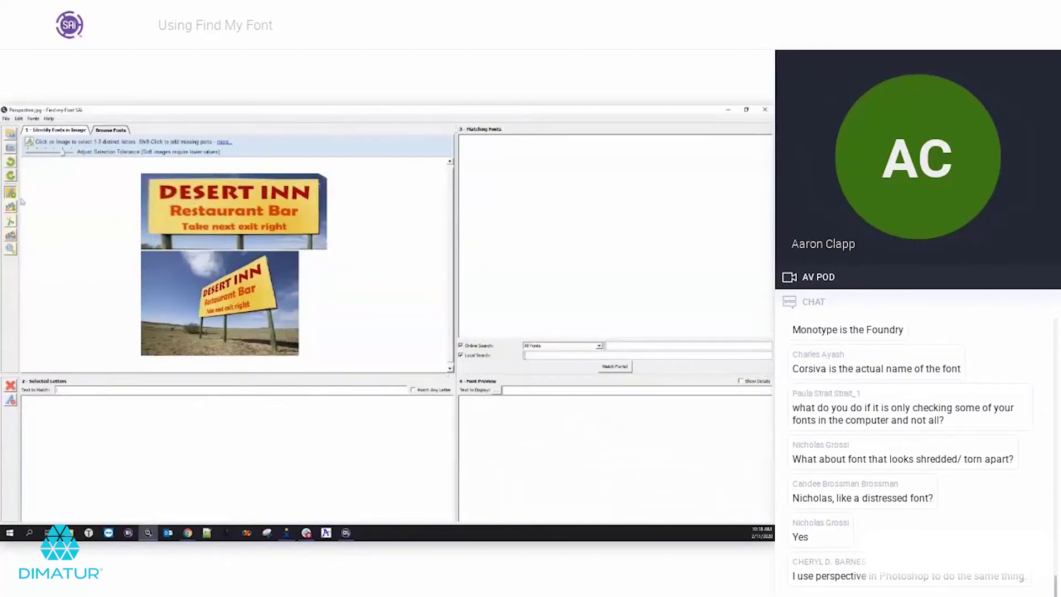
pyautogui.click(298, 193)
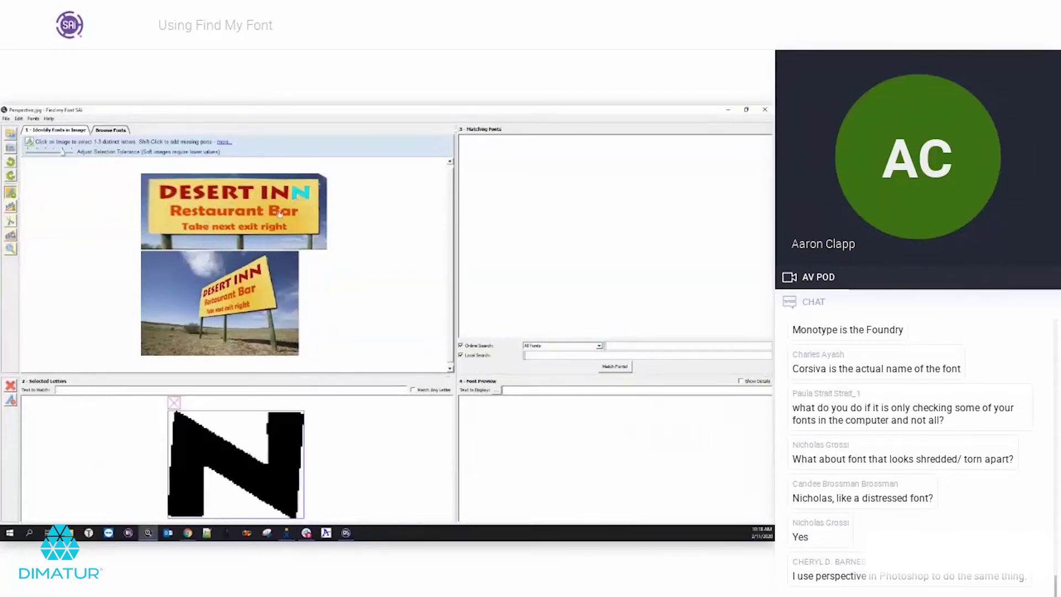
pyautogui.click(233, 195)
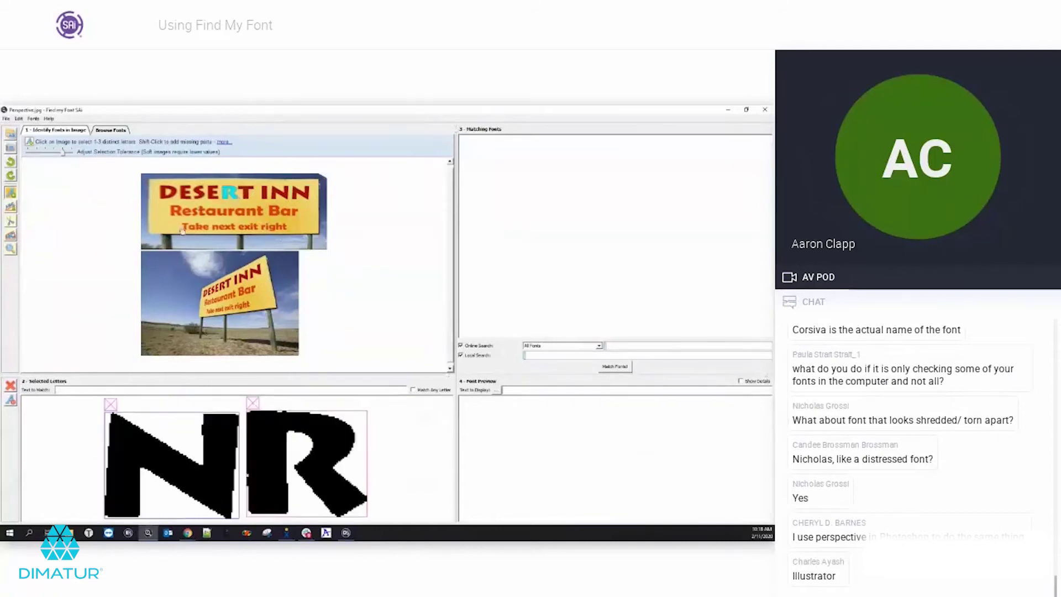
pyautogui.click(203, 193)
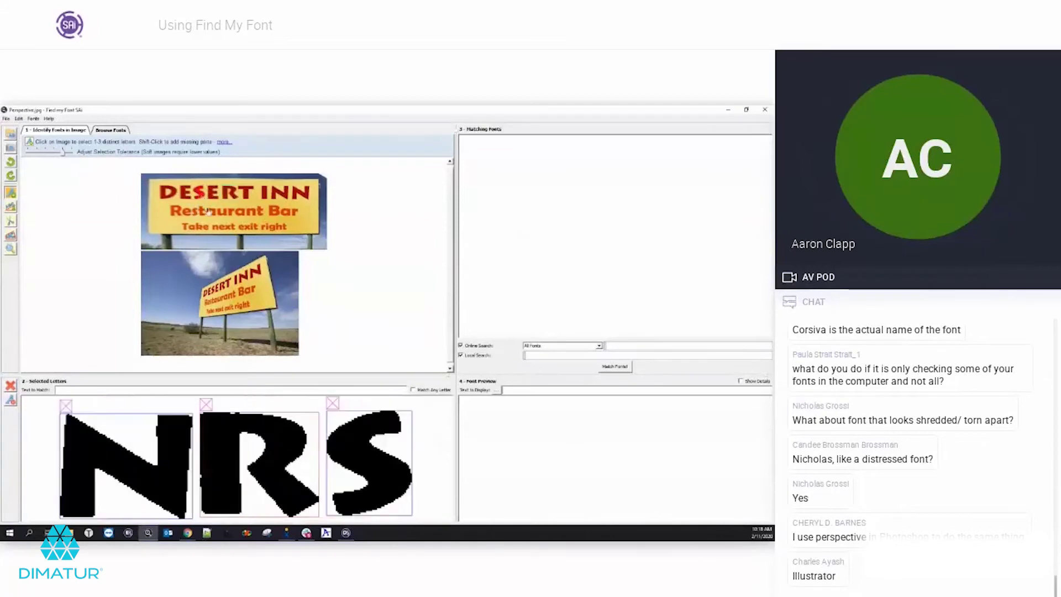
# Step: Match fonts for the three selected letters using the text NRS
pyautogui.click(85, 388)
pyautogui.write('NRS')
pyautogui.click(611, 367)
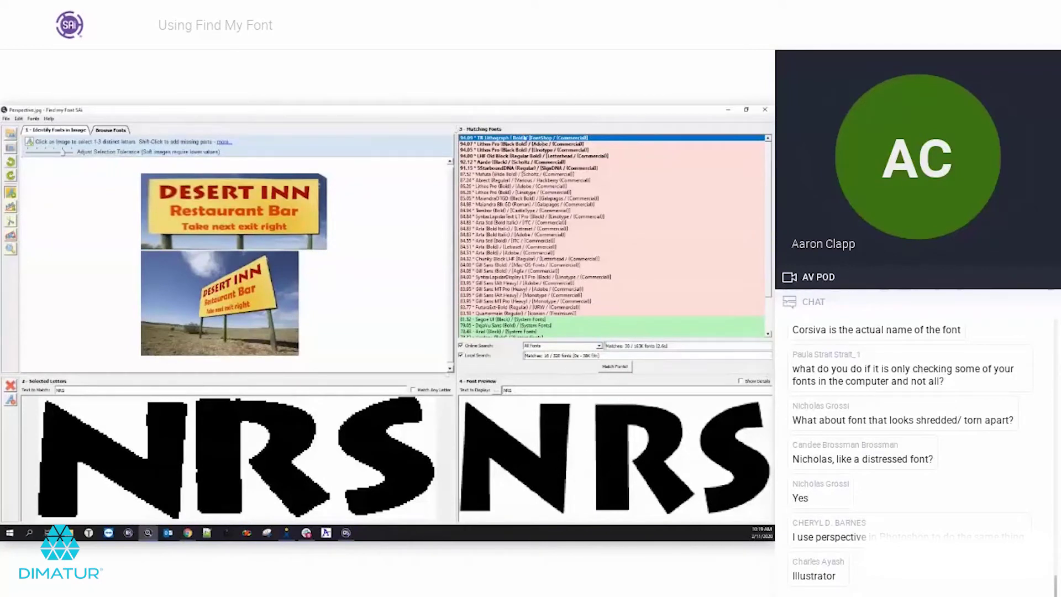
# Step: Compare previews of several matching fonts, including the Lithos Pro Black Bold versions, with the selected letters and return to the first match
pyautogui.click(520, 144)
pyautogui.click(519, 149)
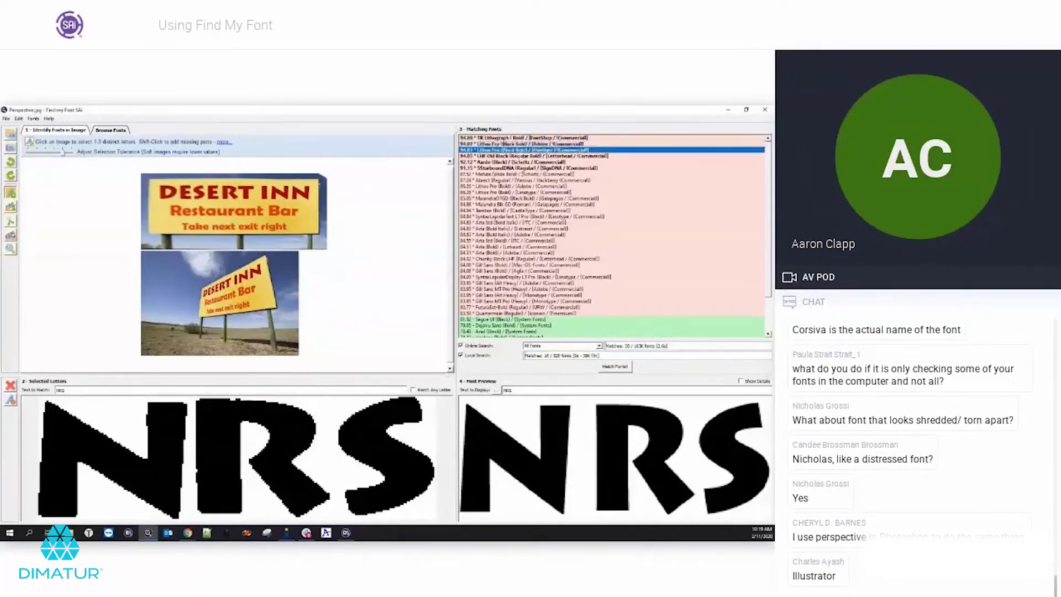
pyautogui.click(519, 167)
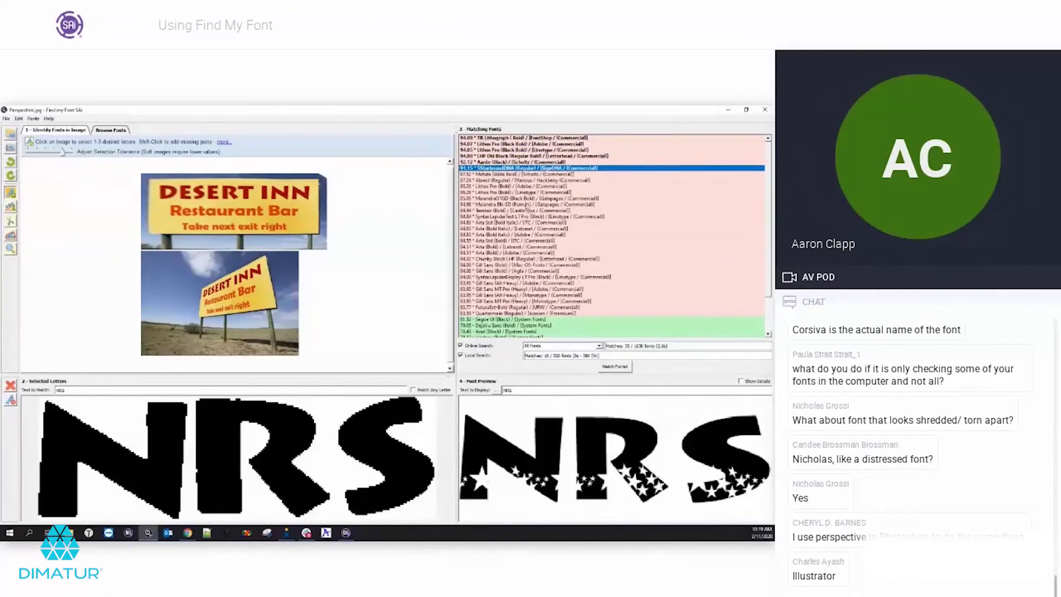
pyautogui.click(527, 174)
pyautogui.click(528, 138)
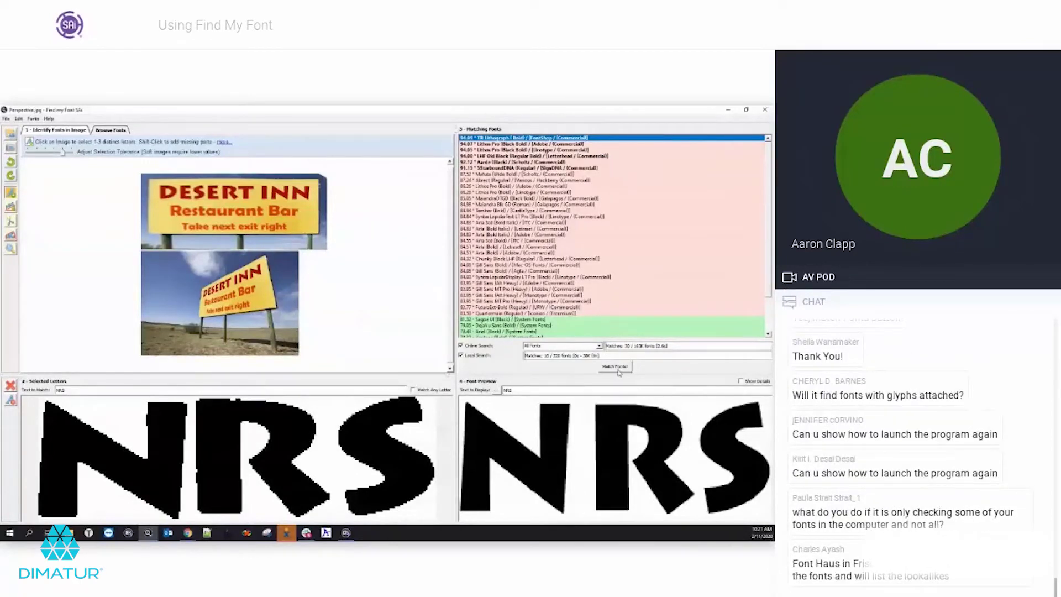
# Step: Run the font match again for the text NRS
pyautogui.click(70, 390)
pyautogui.doubleClick(70, 390)
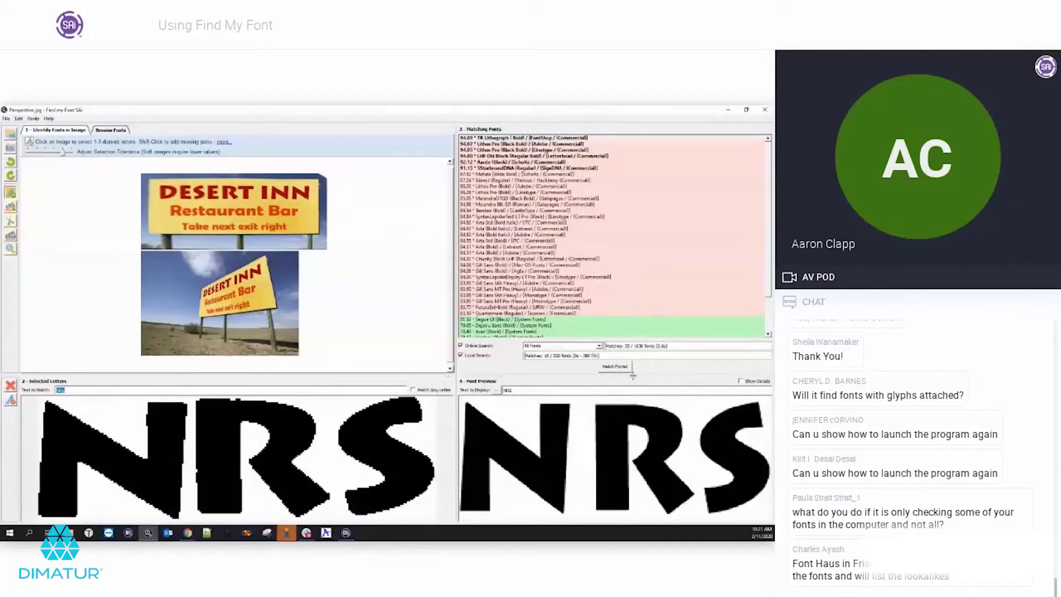
pyautogui.click(613, 366)
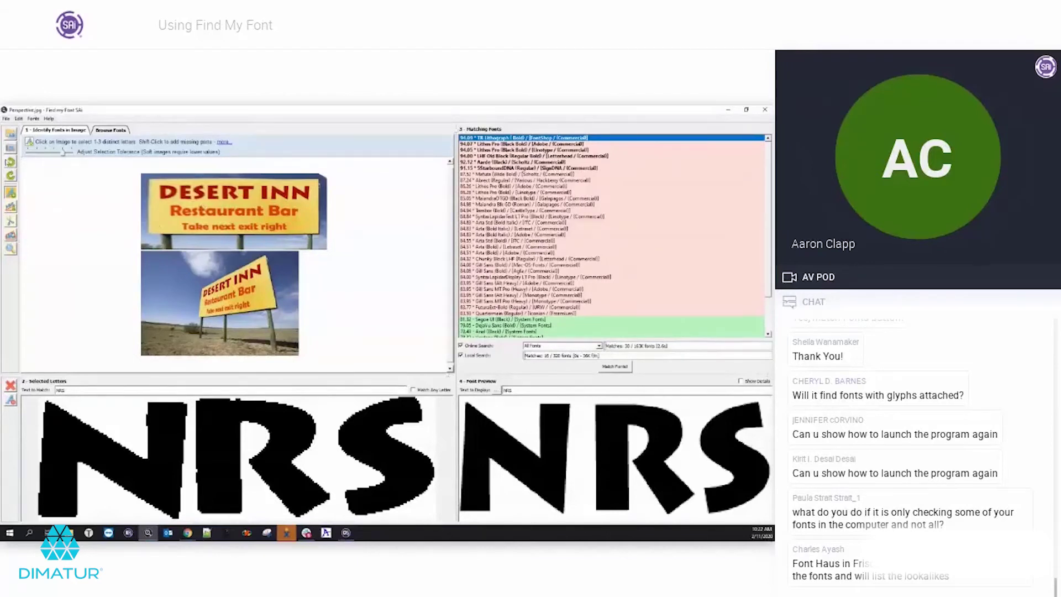
# Step: Open the test image FMF_Test-6.jpg and bring the Crafts Shop lettering into view
pyautogui.click(11, 135)
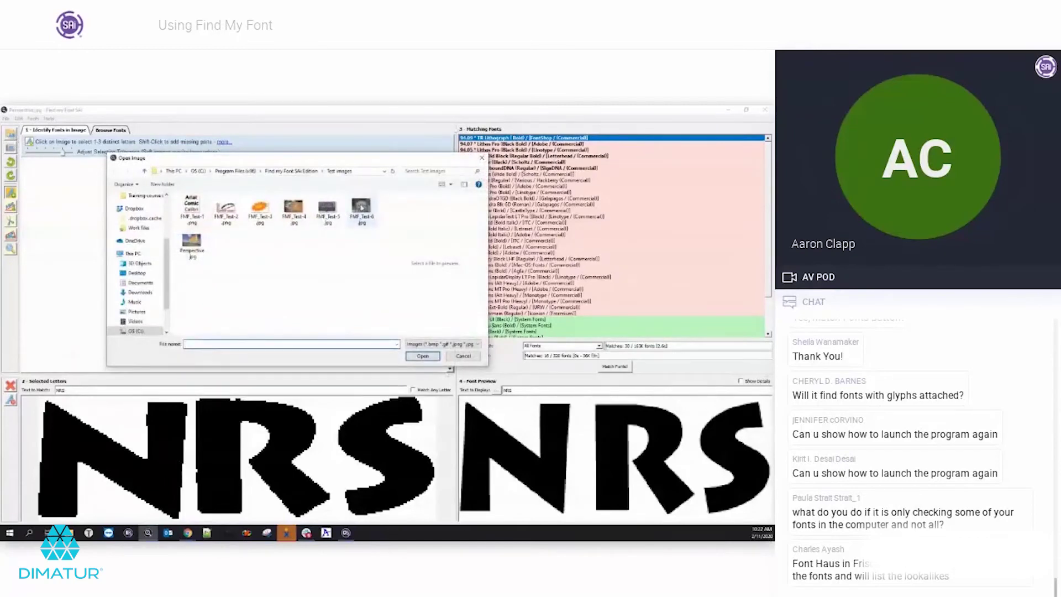
pyautogui.click(360, 208)
pyautogui.scroll(5, 199, 289)
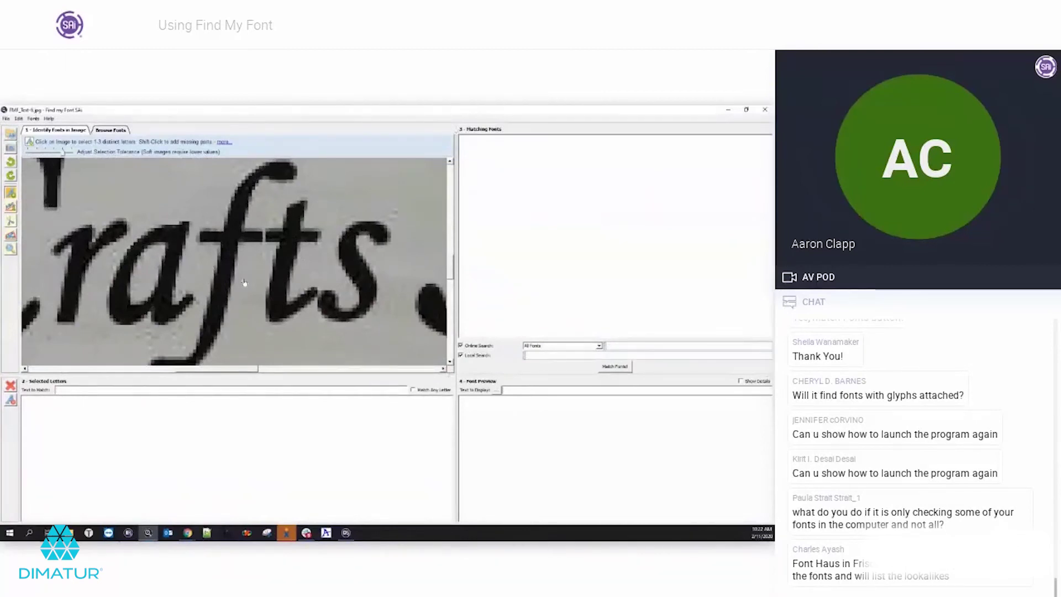
pyautogui.scroll(-4, 244, 283)
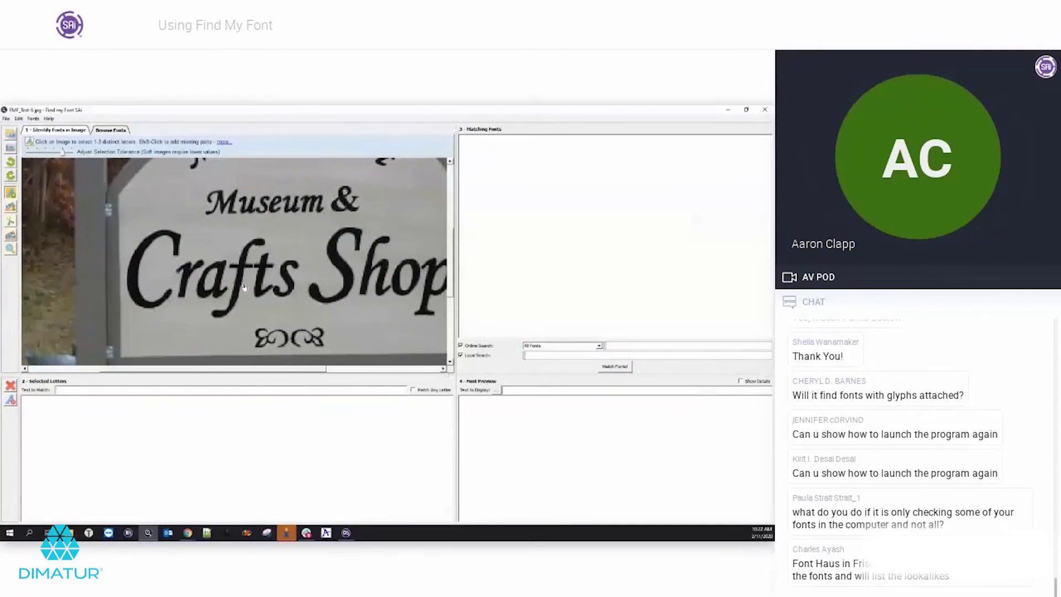
pyautogui.scroll(-3, 243, 286)
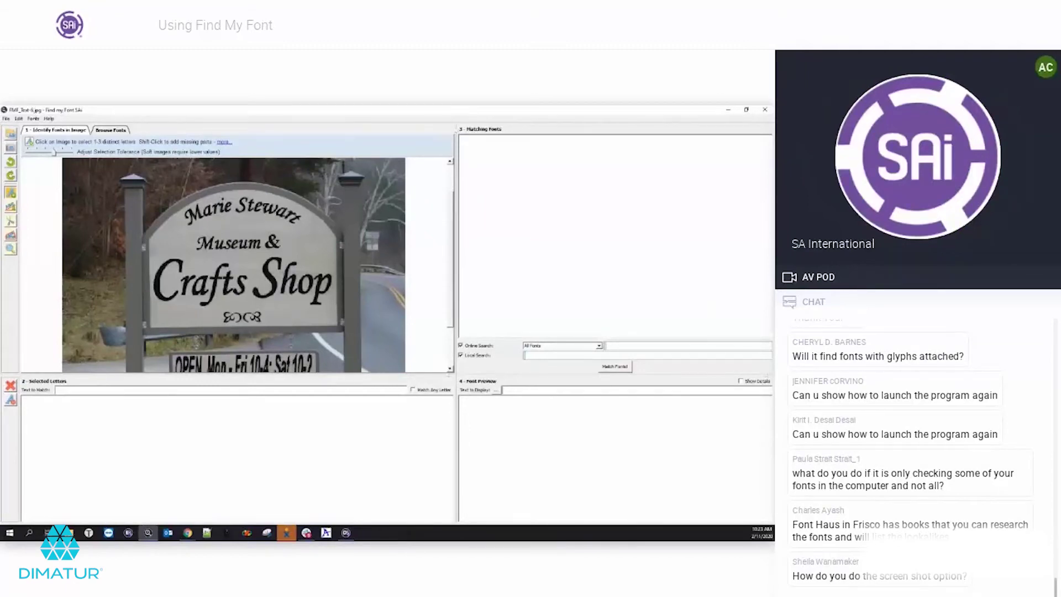
# Step: Look at the Download FindMyFont entry in Flexi's Cloud Window and reopen Find my Font from its desktop shortcut
pyautogui.click(728, 109)
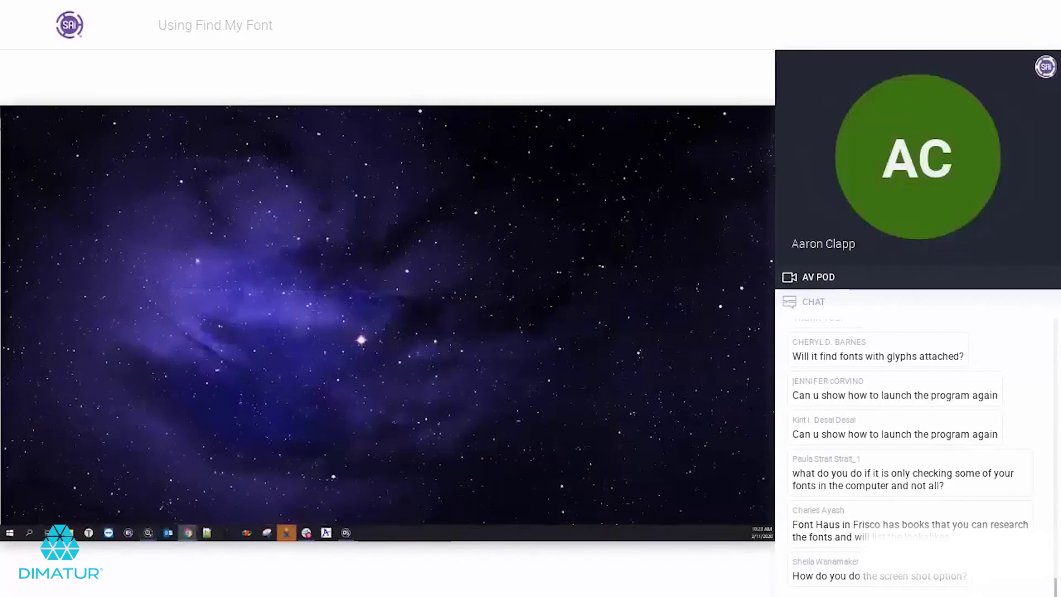
pyautogui.moveTo(772, 130); pyautogui.dragTo(566, 150)
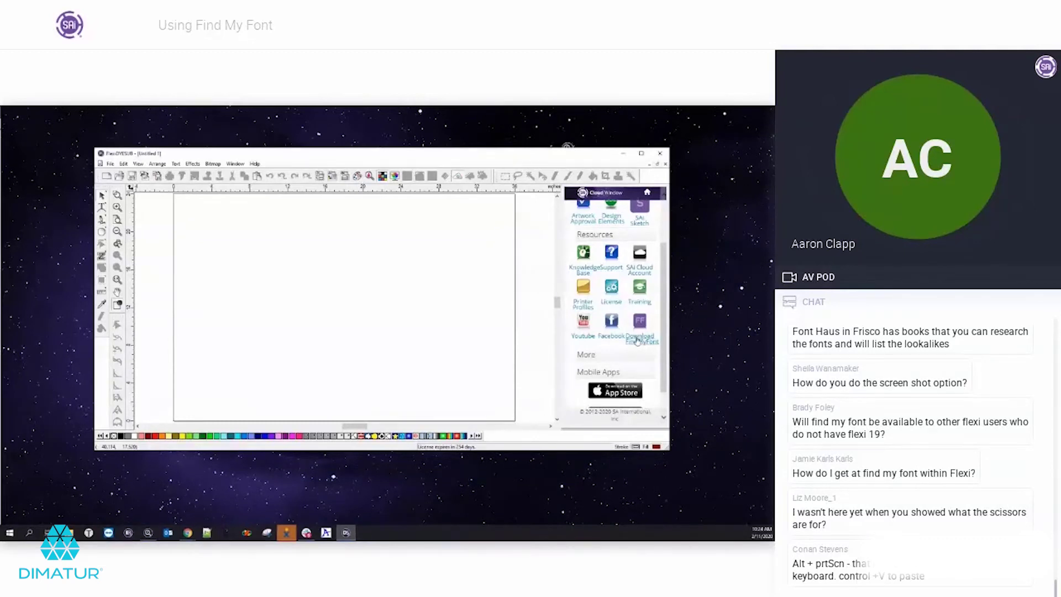
pyautogui.click(623, 153)
pyautogui.moveTo(529, 133); pyautogui.dragTo(612, 193)
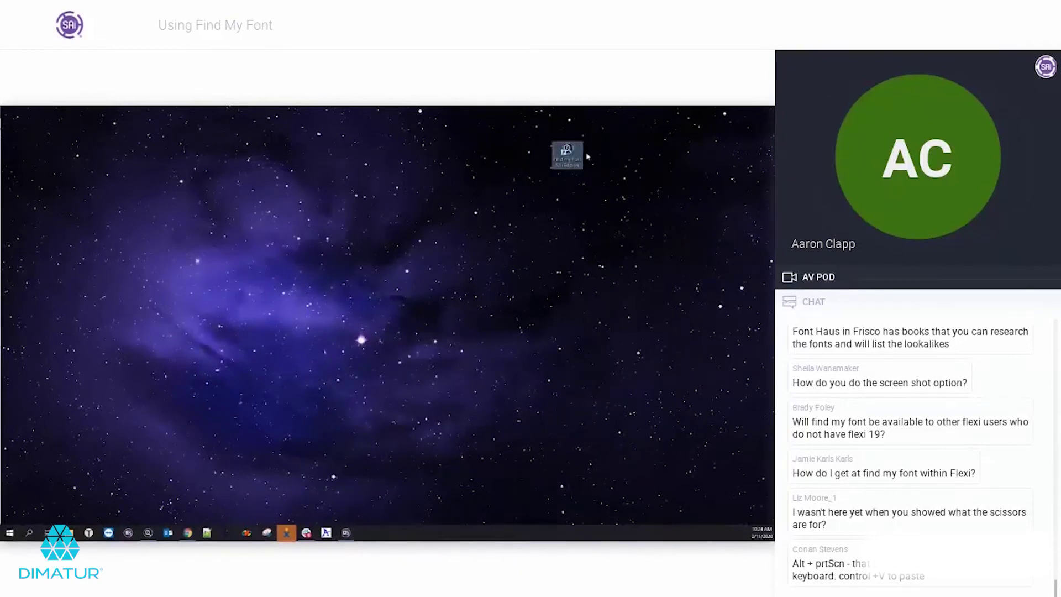
pyautogui.doubleClick(565, 153)
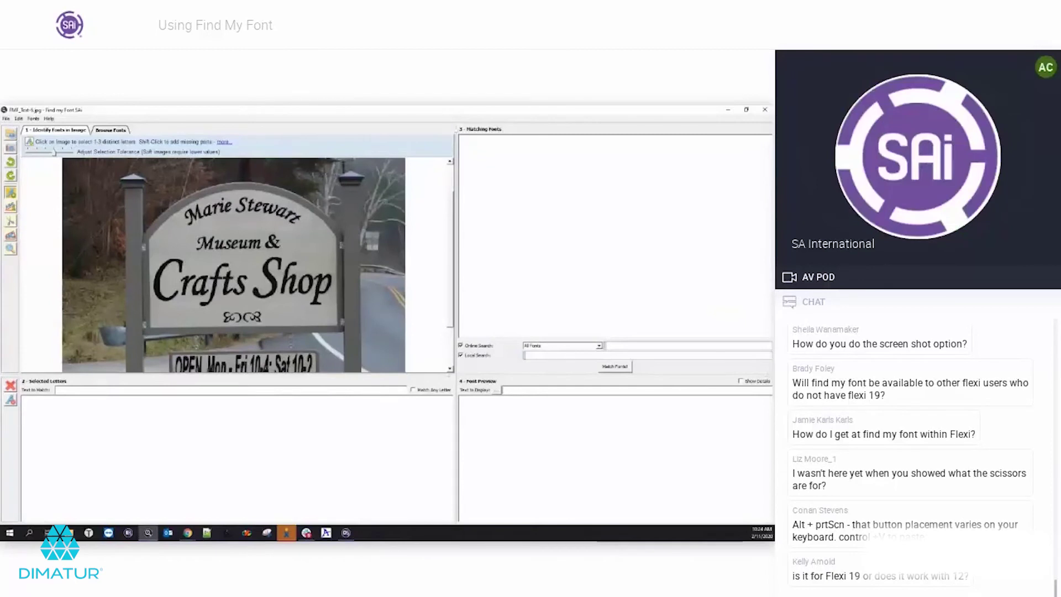
# Step: Capture the desktop as a new image in Find my Font and minimise the program
pyautogui.click(10, 149)
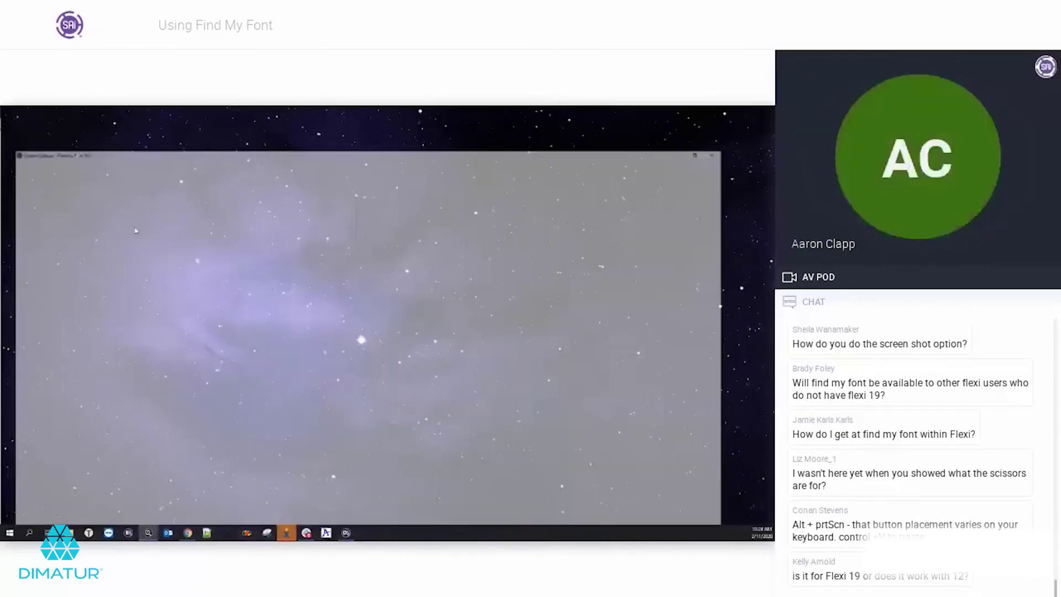
pyautogui.click(126, 190)
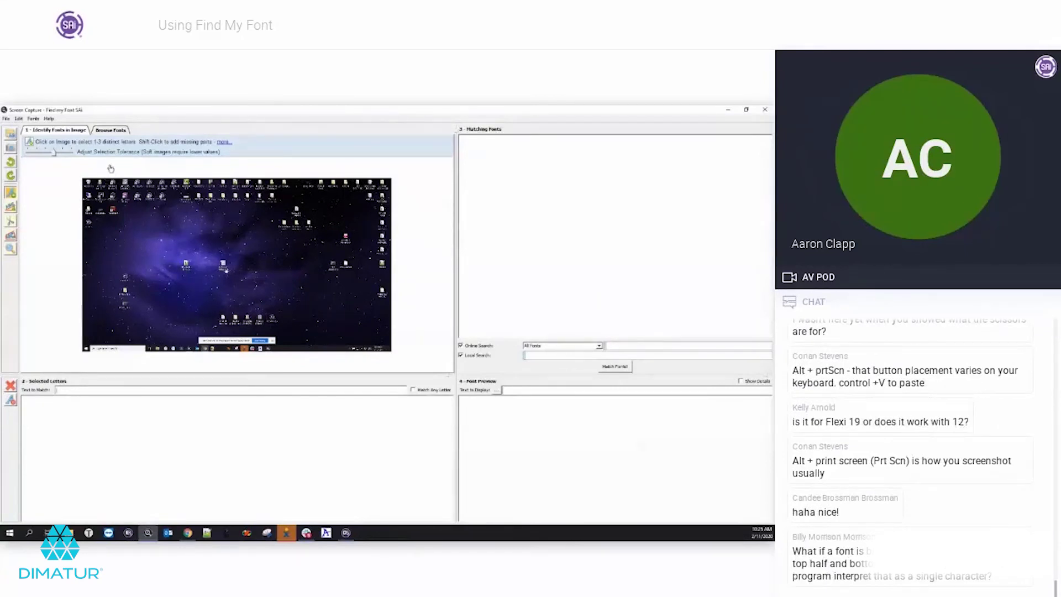
pyautogui.click(727, 111)
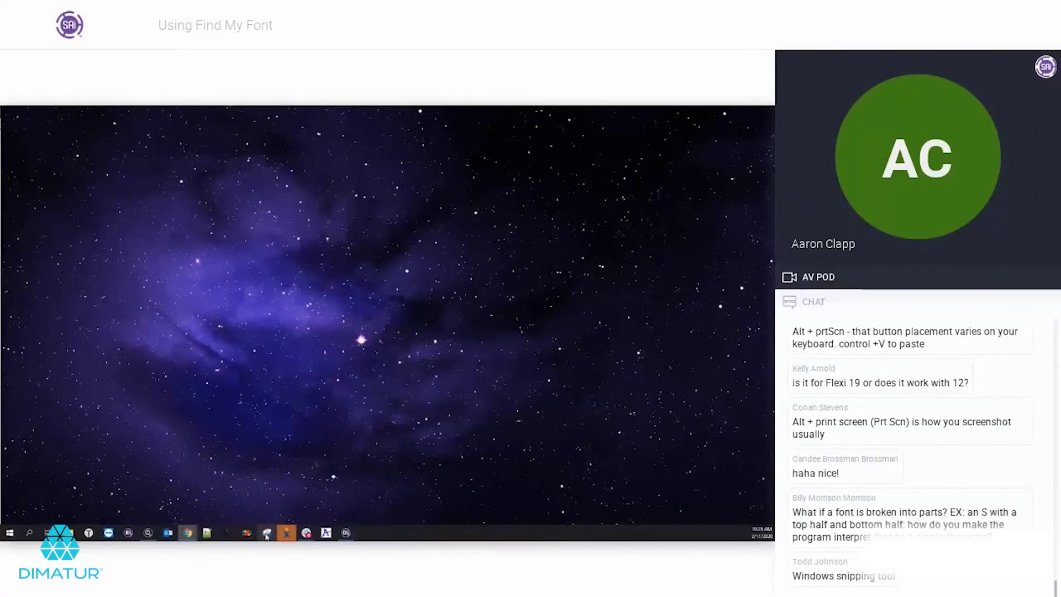
# Step: Switch to Snipping Tool and snip a rectangular area of the desktop background
pyautogui.click(267, 534)
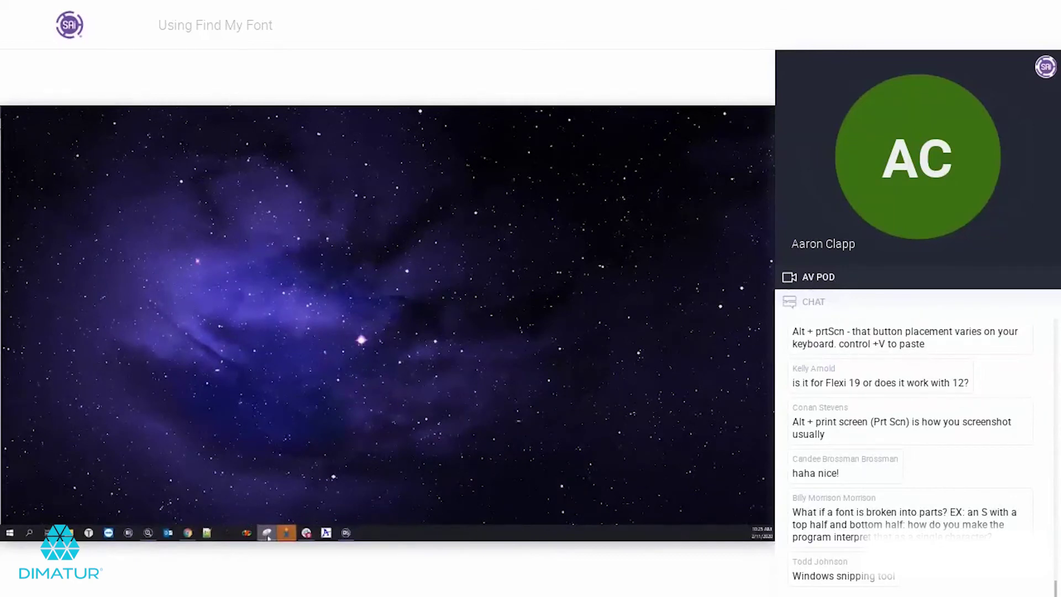
pyautogui.moveTo(267, 537)
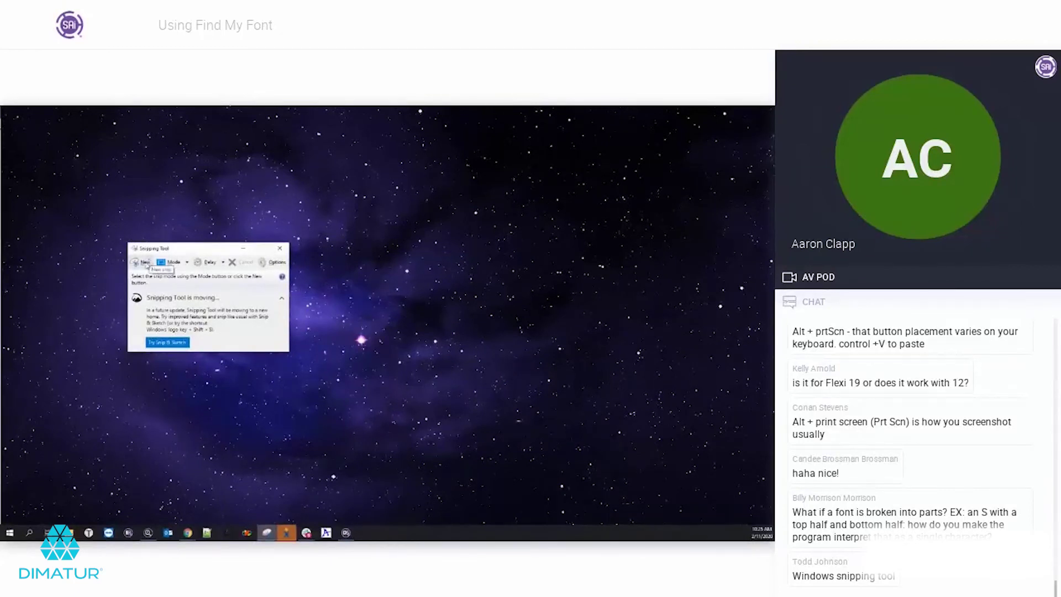
pyautogui.click(145, 263)
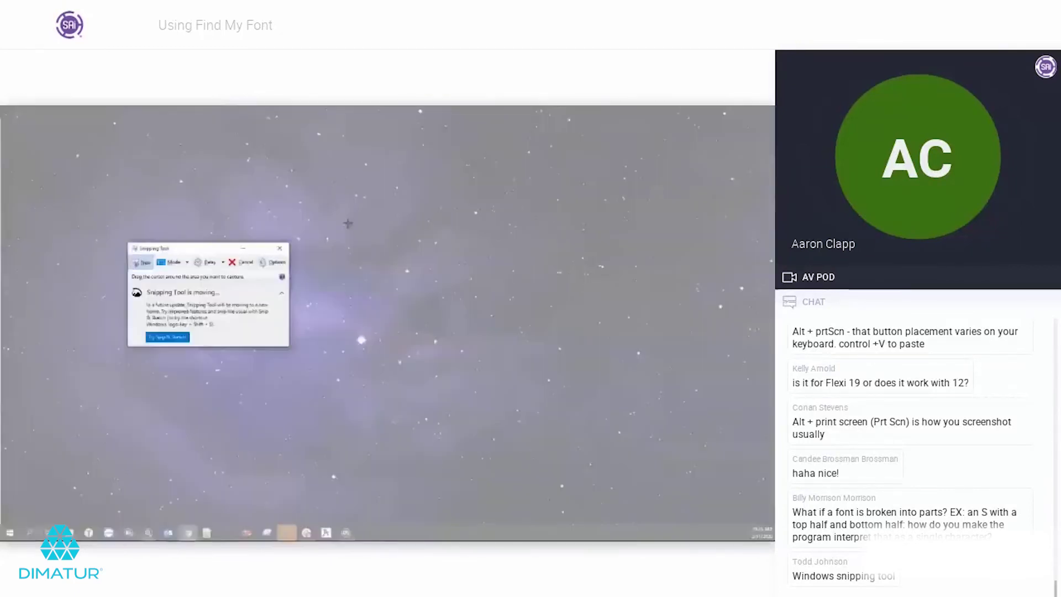
pyautogui.moveTo(411, 261); pyautogui.dragTo(640, 384)
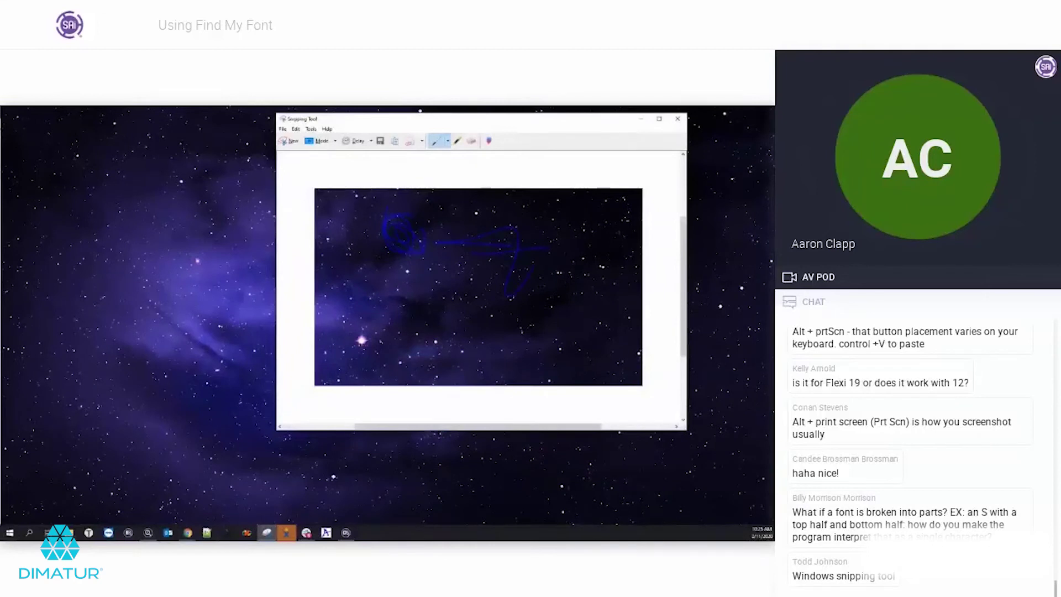
# Step: Close the desktop snip without saving it
pyautogui.click(282, 129)
pyautogui.moveTo(311, 129)
pyautogui.click(436, 135)
pyautogui.click(678, 118)
pyautogui.click(515, 281)
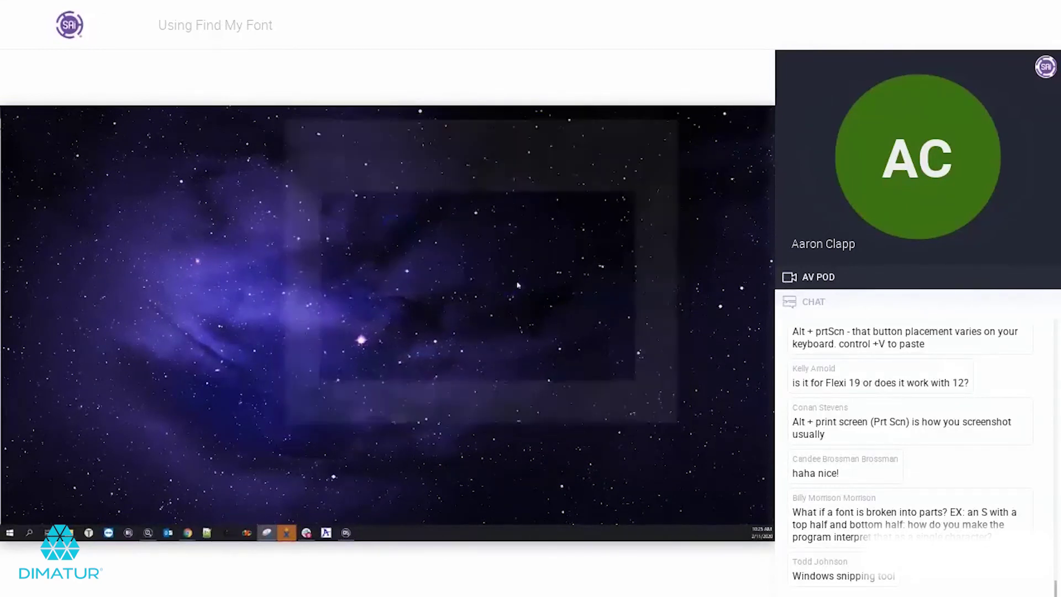
# Step: Bring up the Flexi drawing window and set Snipping Tool's capture delay to 5 seconds
pyautogui.click(266, 532)
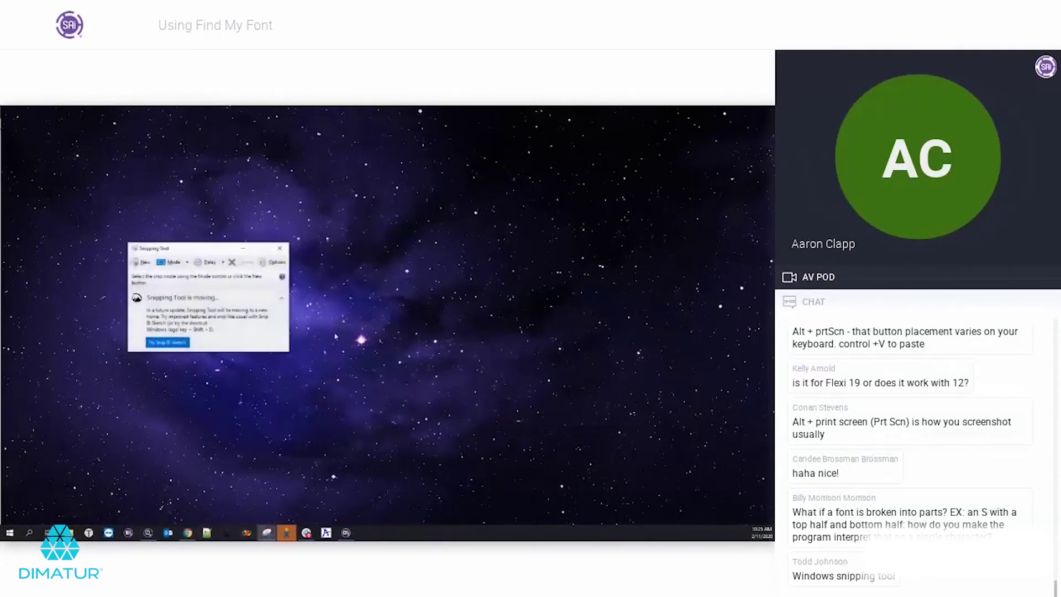
pyautogui.click(223, 263)
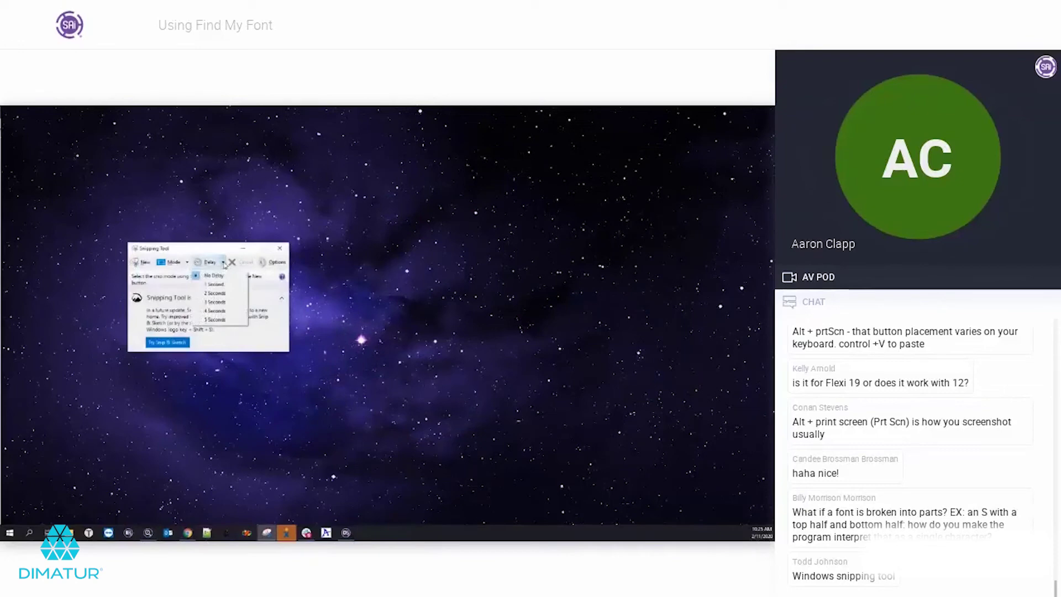
pyautogui.click(227, 249)
pyautogui.click(346, 533)
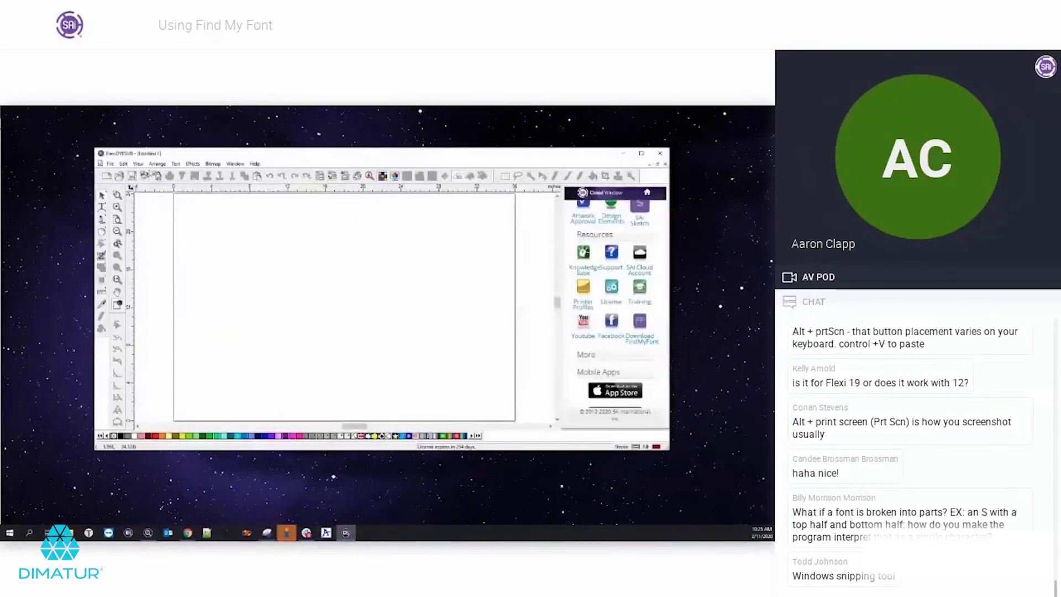
pyautogui.click(138, 165)
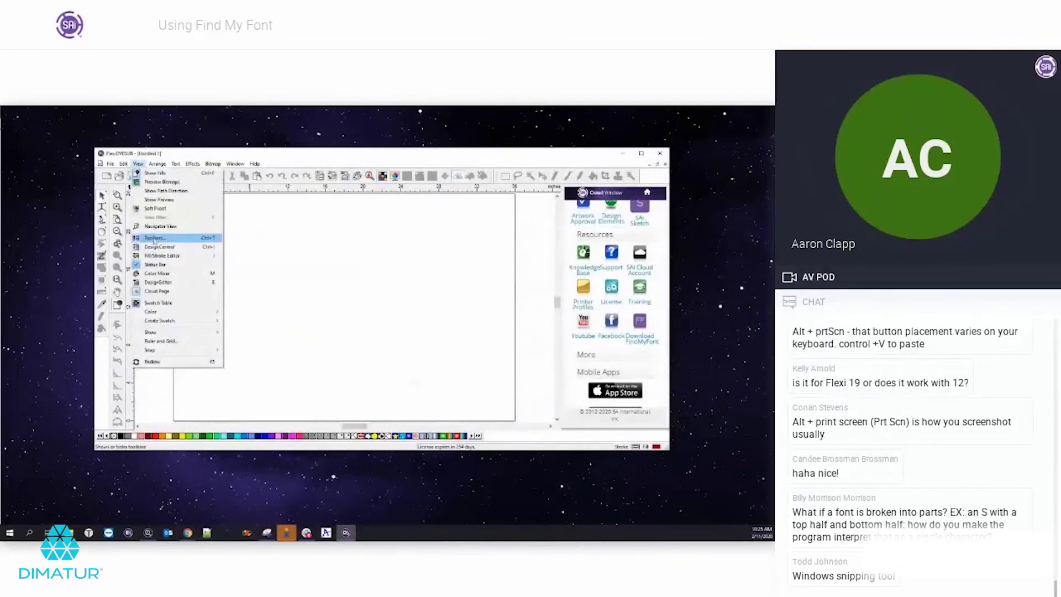
pyautogui.click(296, 164)
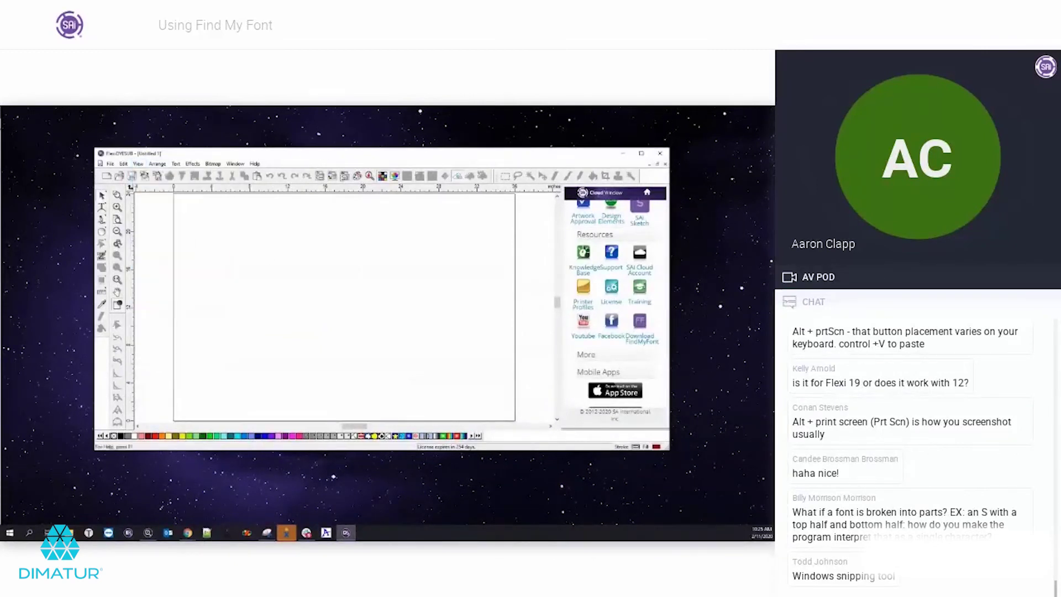
pyautogui.click(267, 533)
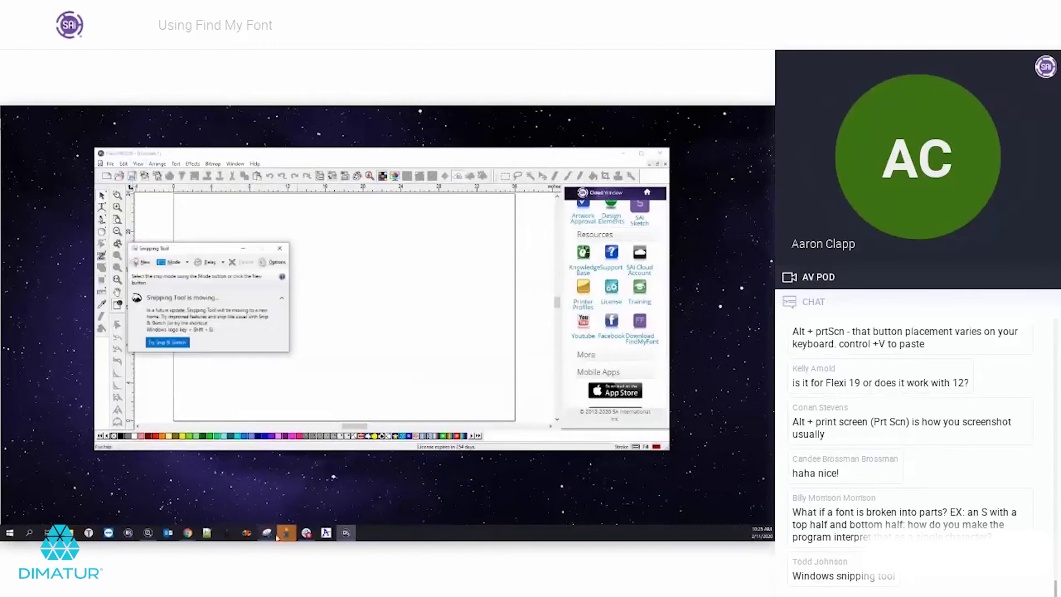
pyautogui.click(216, 262)
pyautogui.click(220, 319)
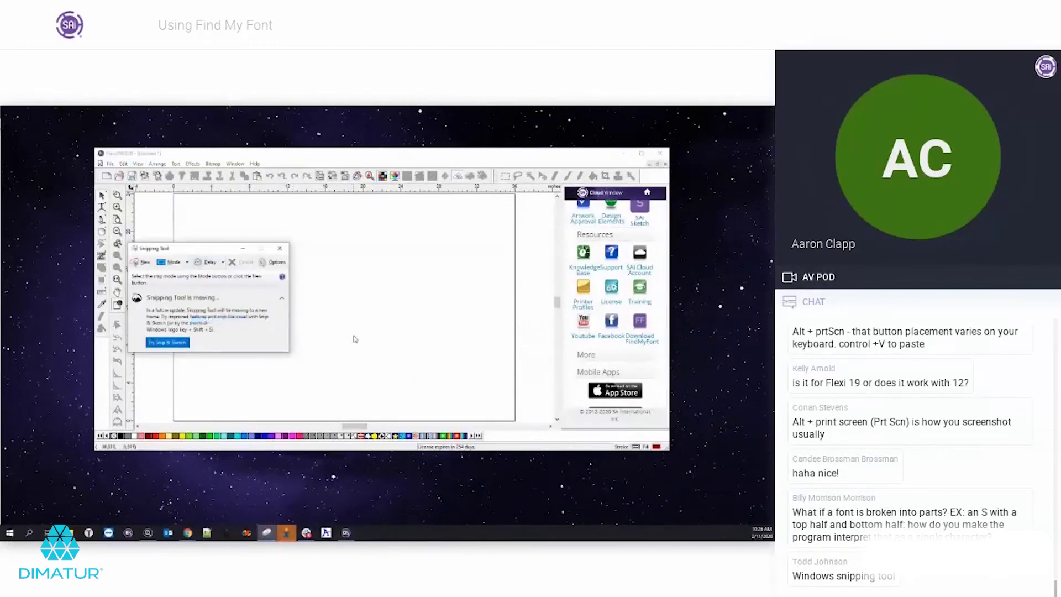
# Step: Take a snip with a 5-second delay of the first entries in Flexi's open Arrange menu, from Group to Underbase
pyautogui.click(304, 161)
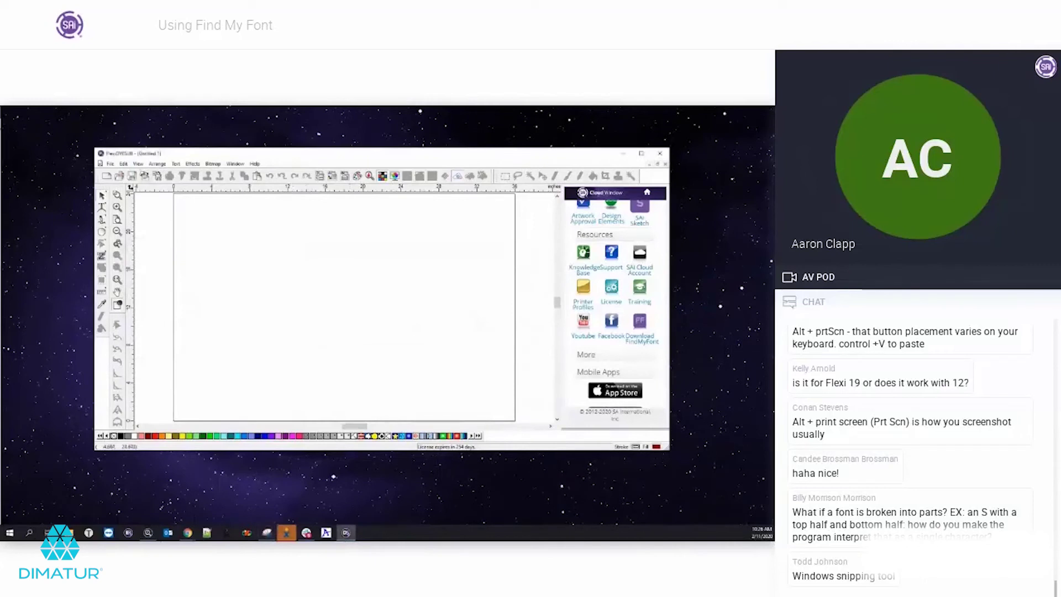
pyautogui.click(138, 164)
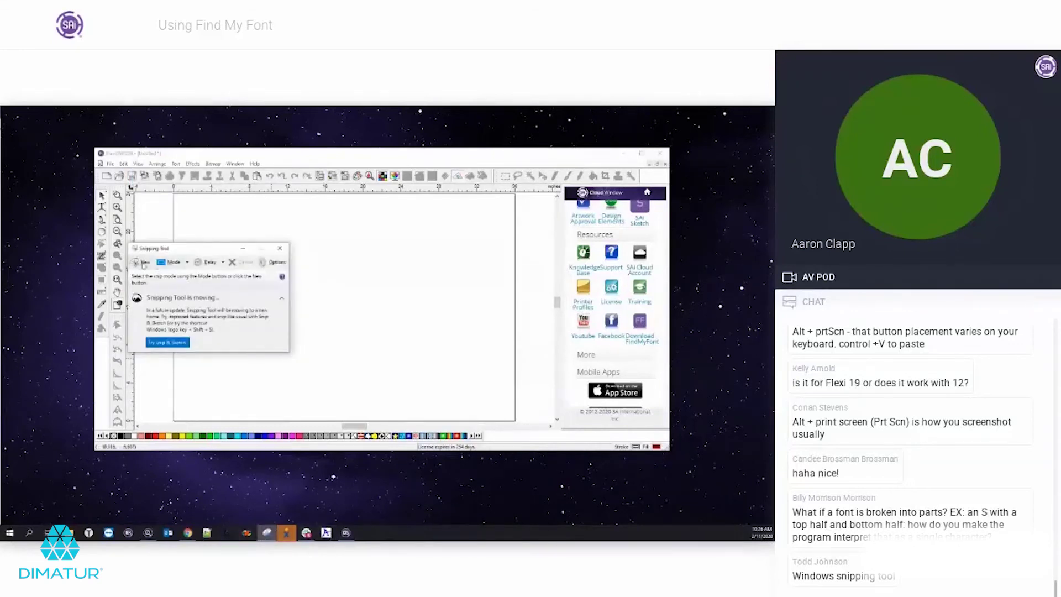
pyautogui.click(222, 262)
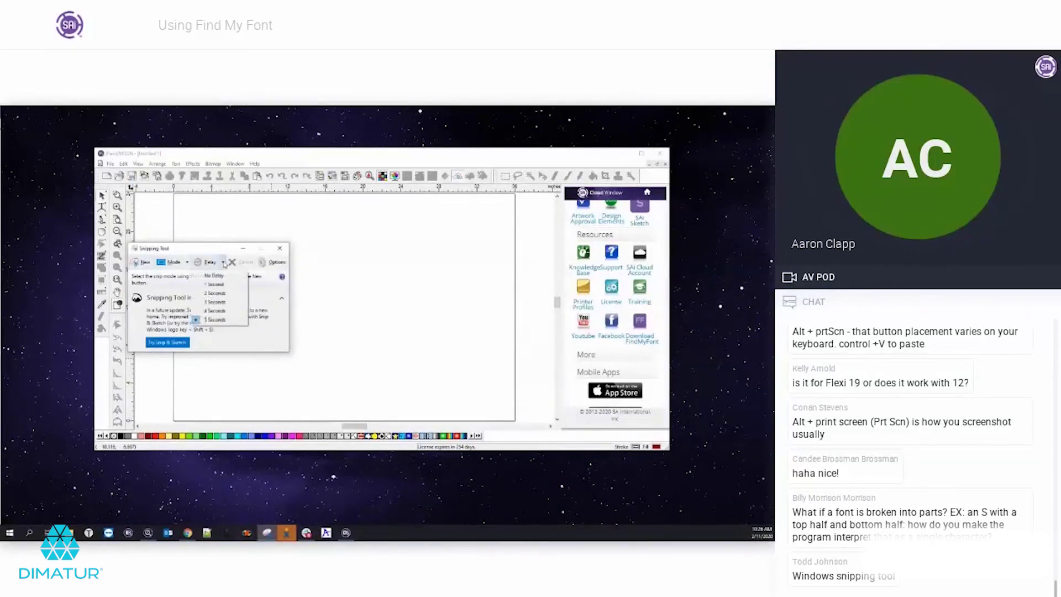
pyautogui.click(214, 322)
pyautogui.click(145, 263)
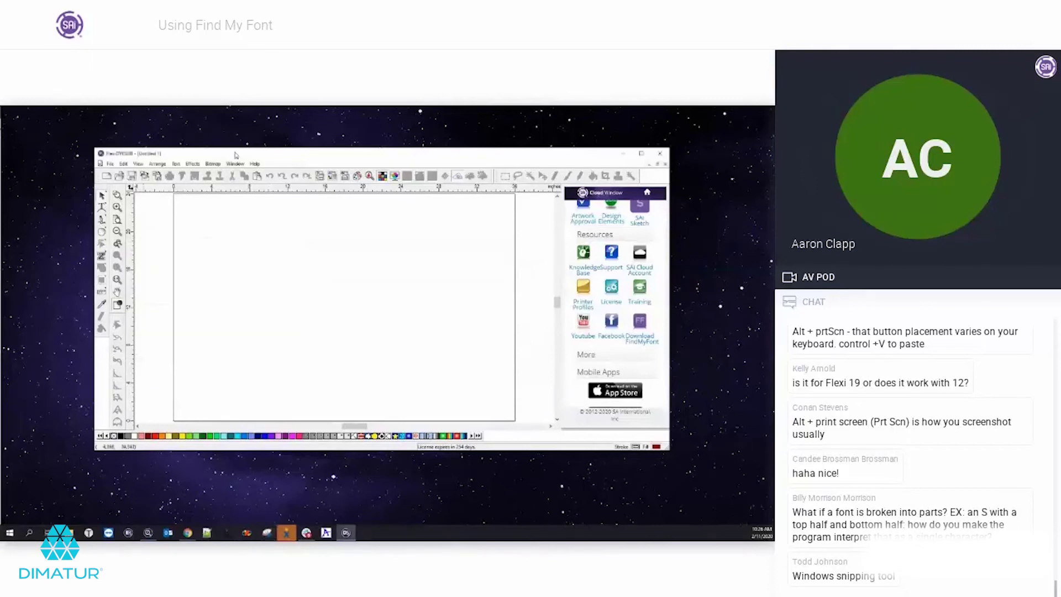
pyautogui.click(157, 164)
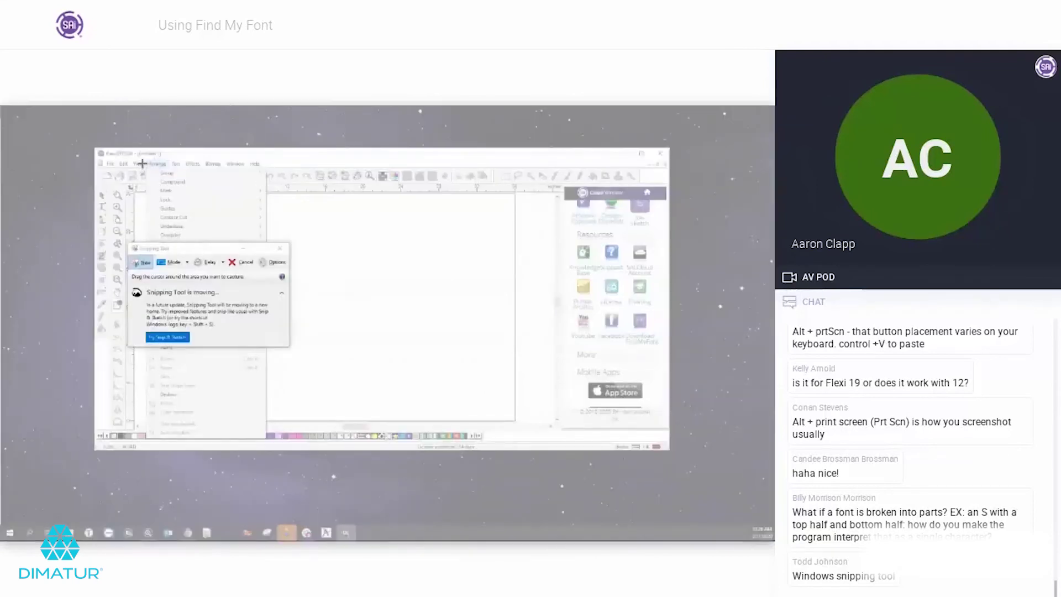
pyautogui.moveTo(146, 166); pyautogui.dragTo(269, 236)
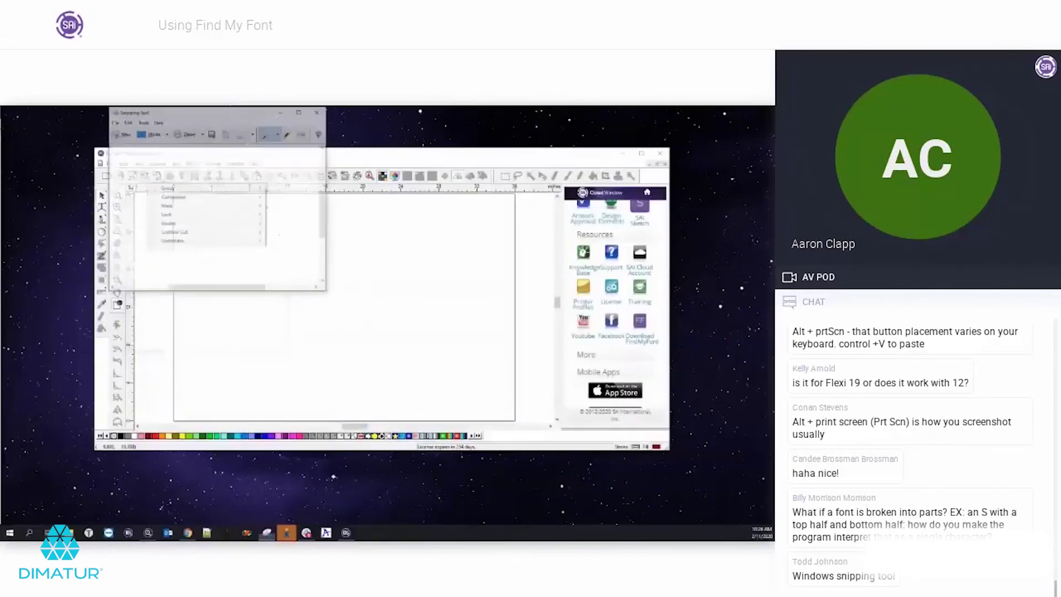
# Step: Save the menu snip as Capture.PNG on the Desktop
pyautogui.click(114, 122)
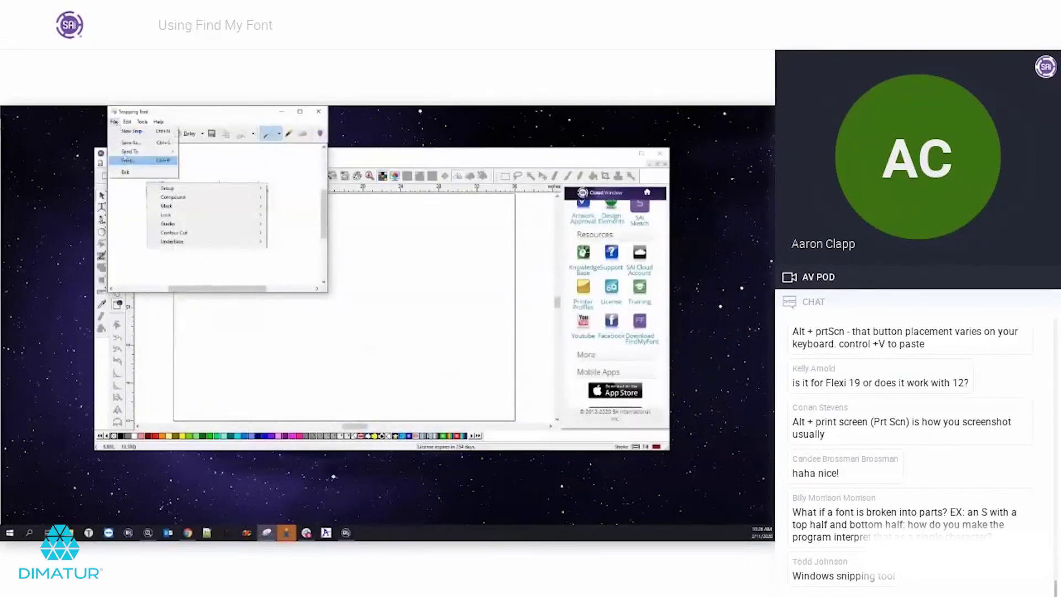
pyautogui.click(131, 143)
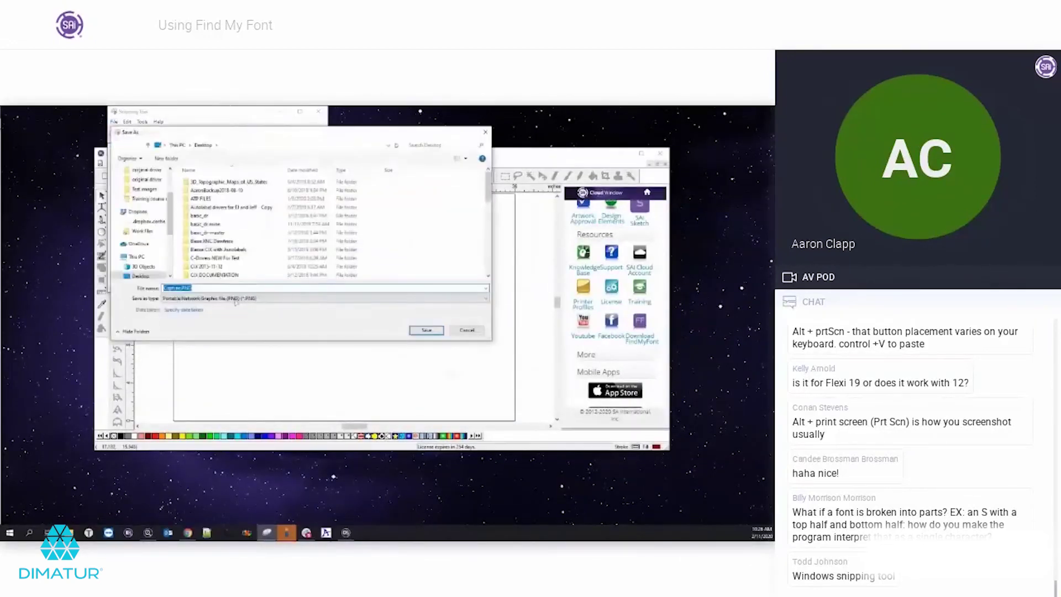
pyautogui.click(426, 331)
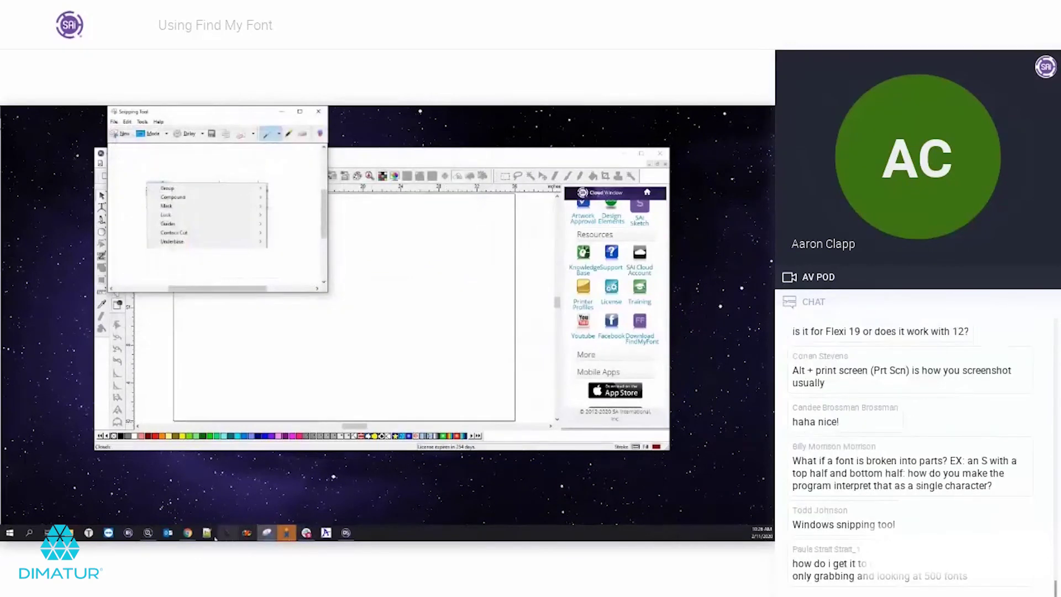
# Step: Switch to Find my Font, open Capture.PNG from the Desktop as the image, and close Snipping Tool
pyautogui.click(147, 531)
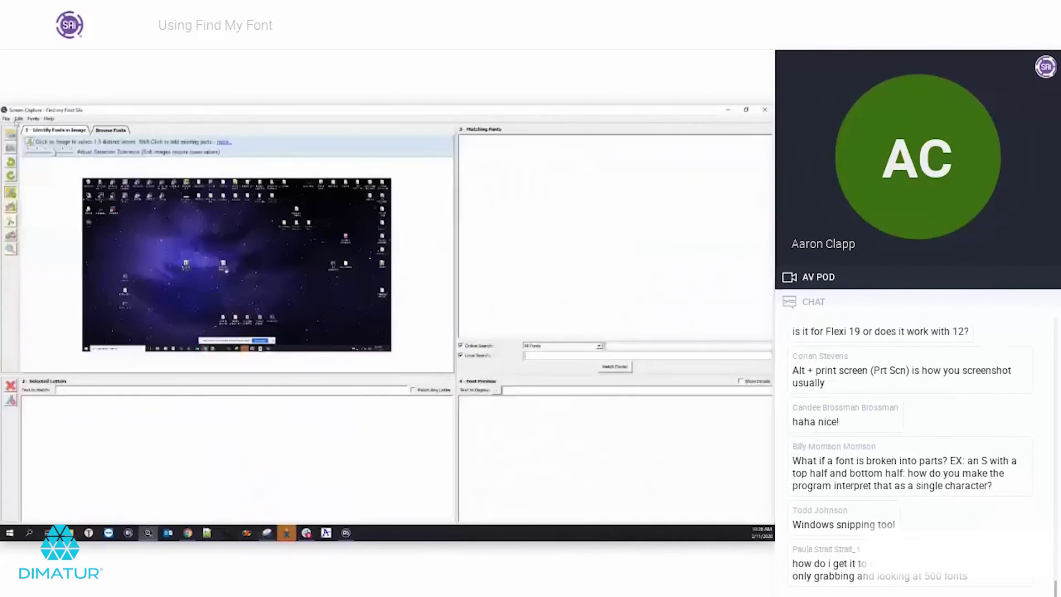
pyautogui.click(10, 134)
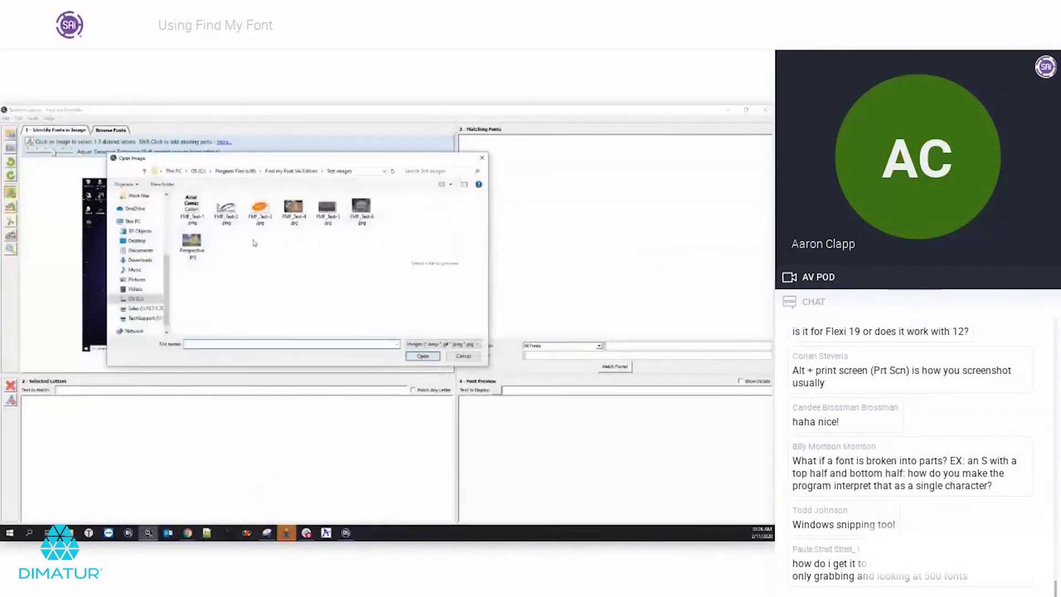
pyautogui.click(136, 241)
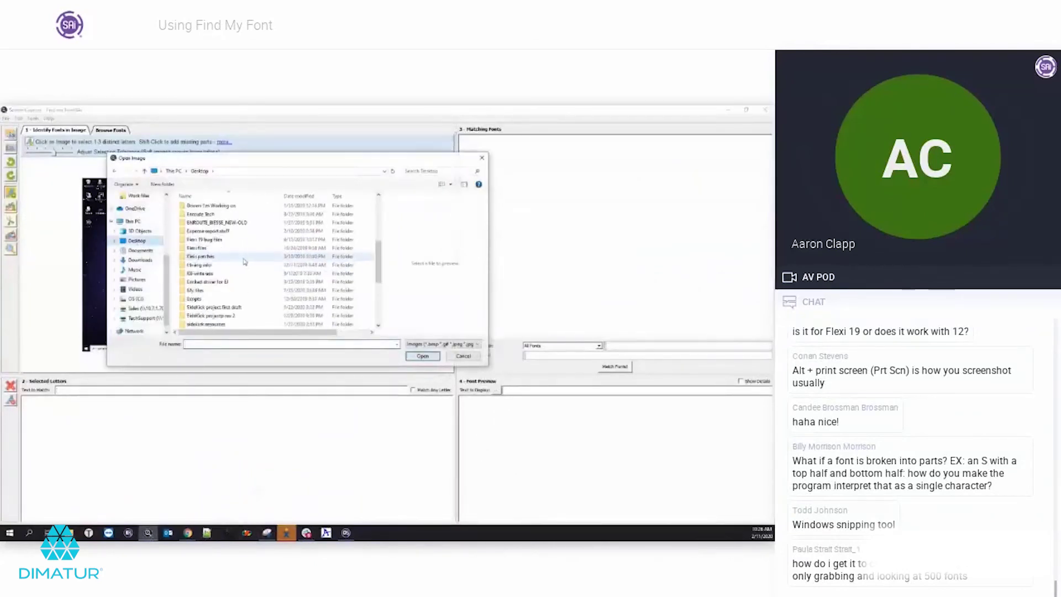
pyautogui.scroll(-5, 245, 261)
pyautogui.click(210, 289)
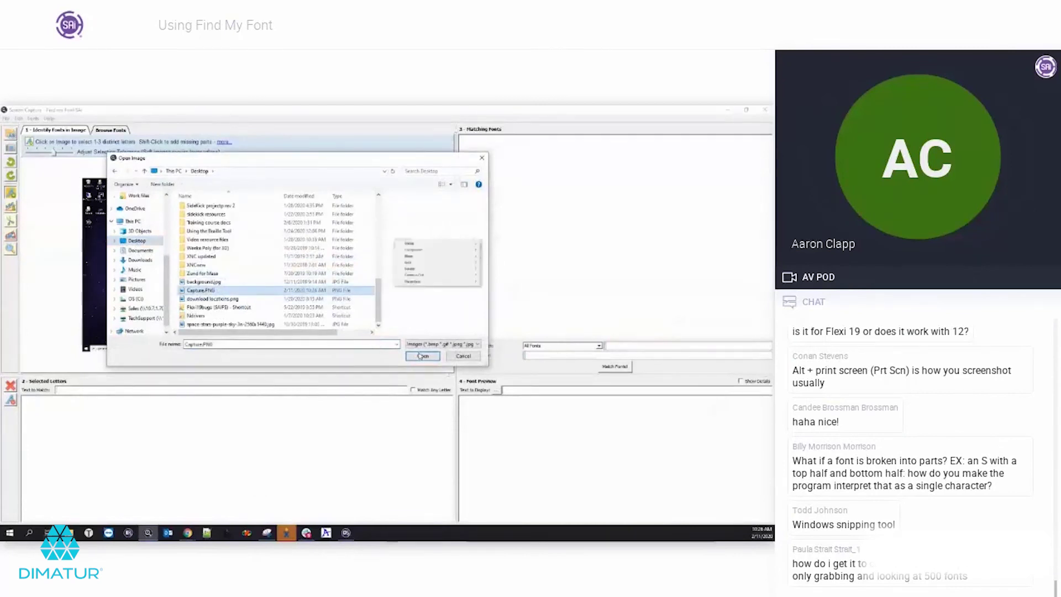
pyautogui.click(423, 356)
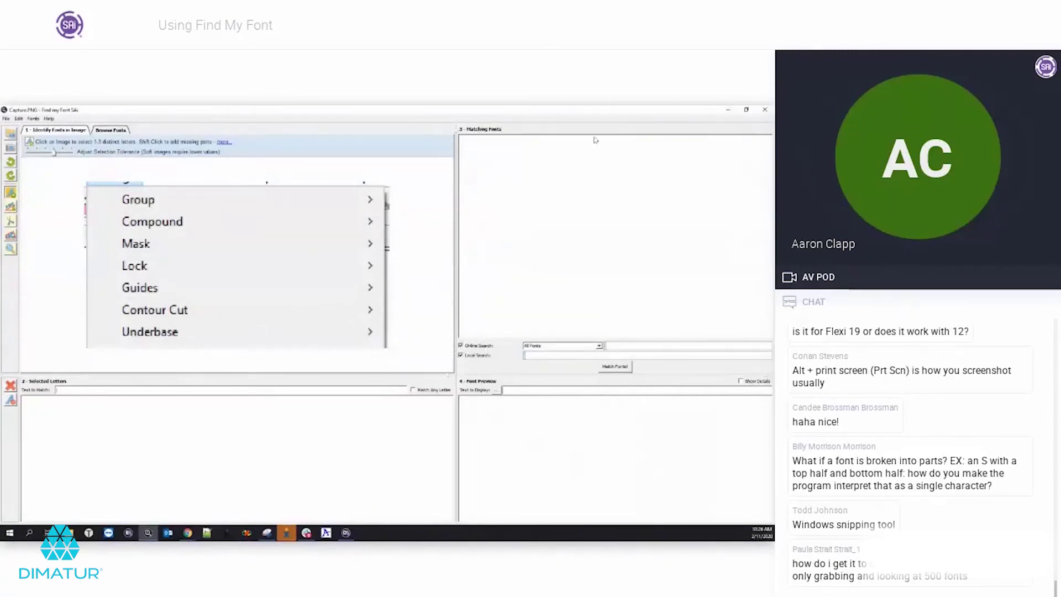
pyautogui.click(729, 111)
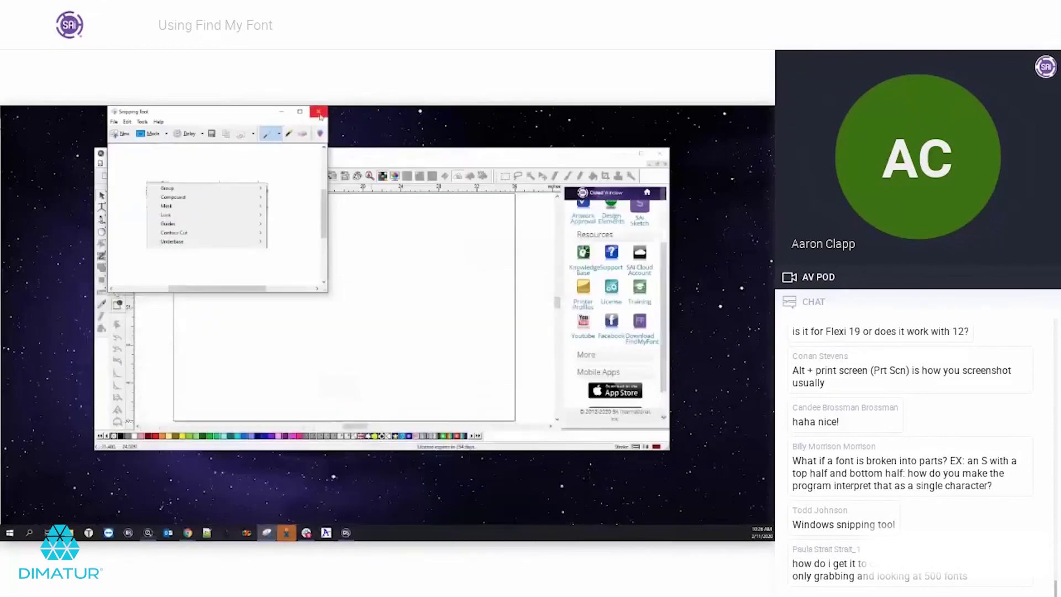
pyautogui.click(301, 114)
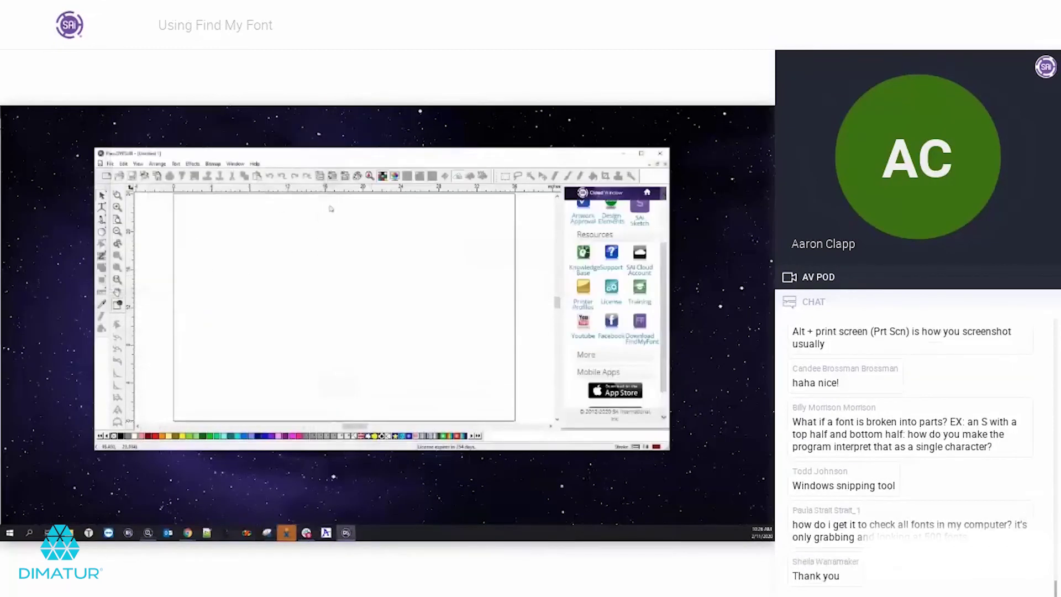
# Step: Switch to Find my Font and open FMF_Test-6.jpg from its Test Images folder in Program Files (x86)
pyautogui.moveTo(568, 158)
pyautogui.mouseDown()
pyautogui.moveTo(558, 146)
pyautogui.moveTo(559, 165)
pyautogui.mouseUp()
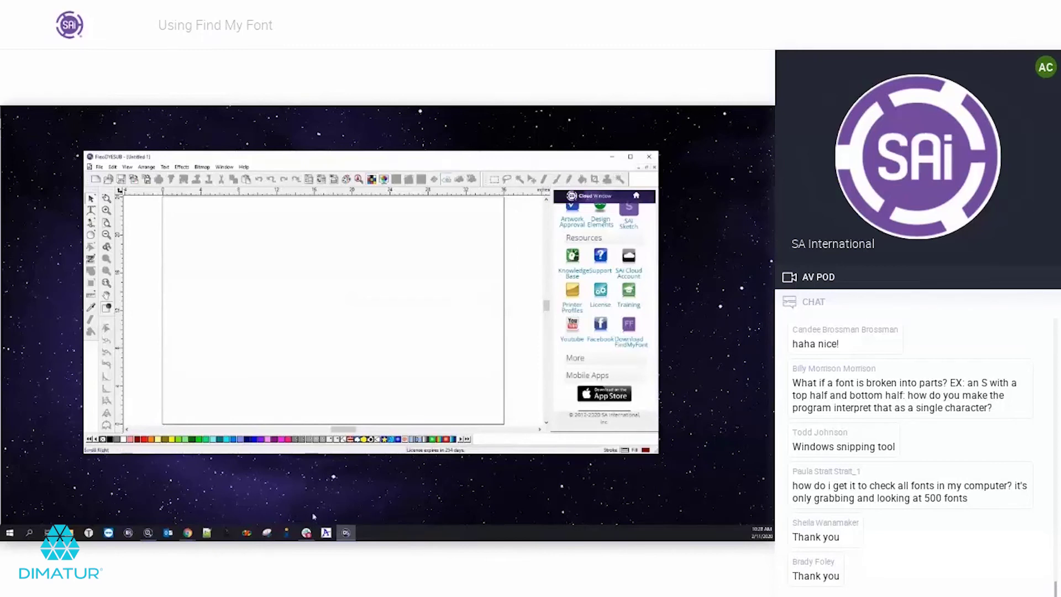
pyautogui.click(147, 534)
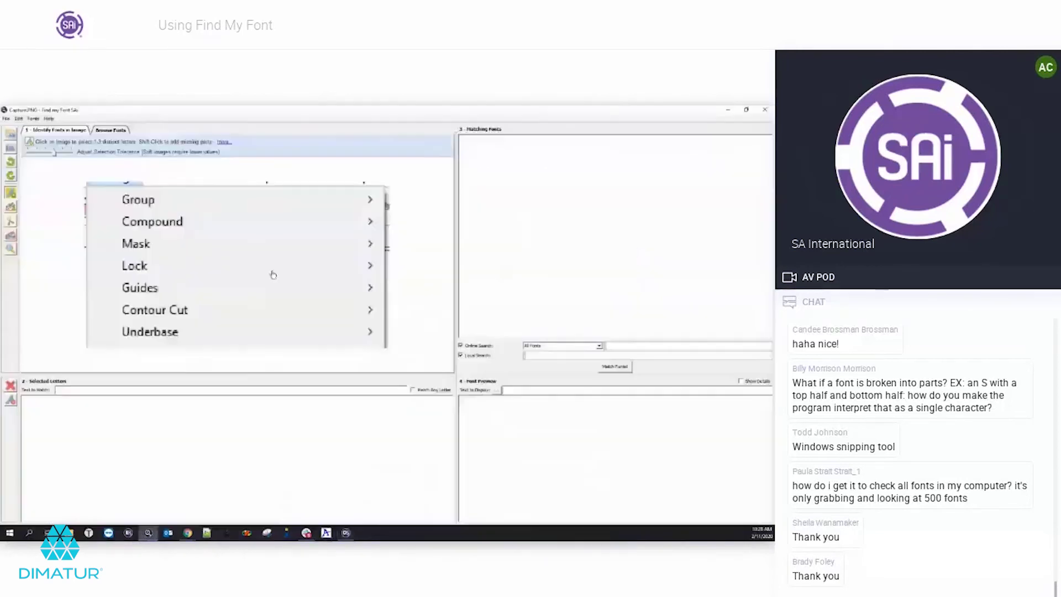
pyautogui.click(10, 134)
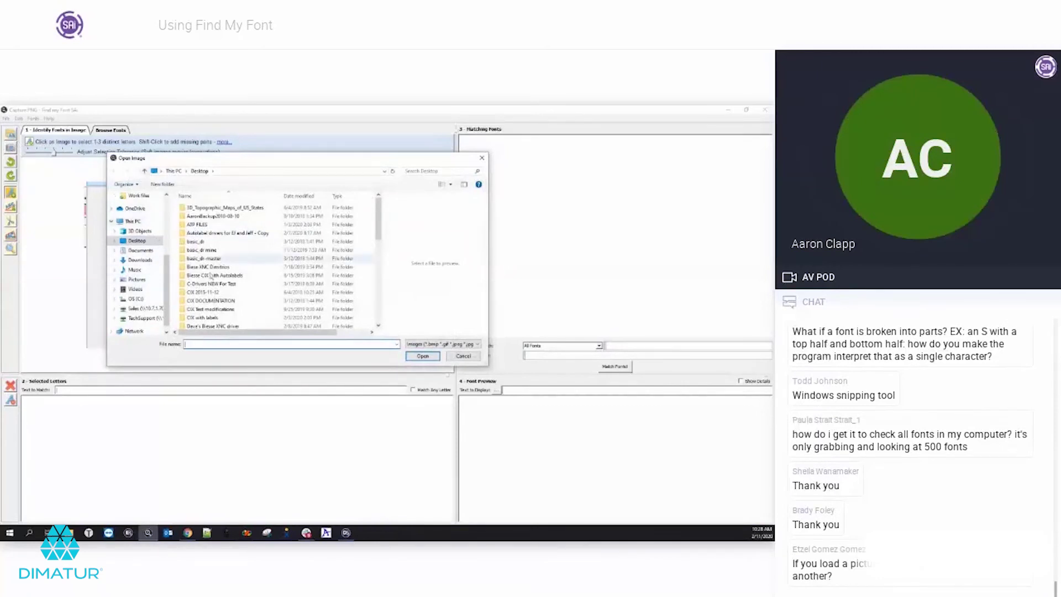
pyautogui.scroll(-2, 210, 275)
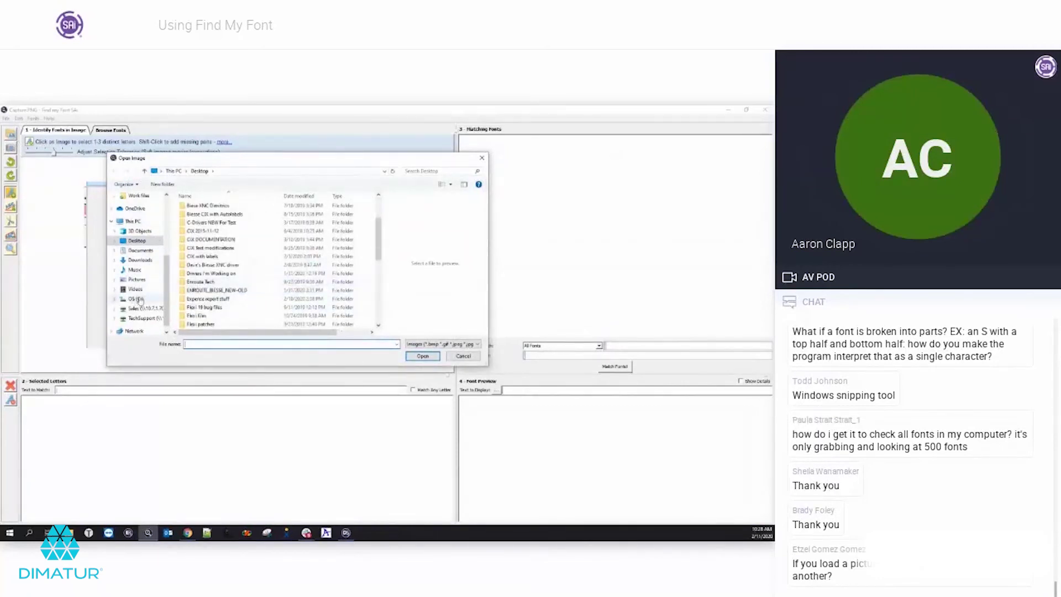
pyautogui.click(136, 299)
pyautogui.scroll(-2, 219, 297)
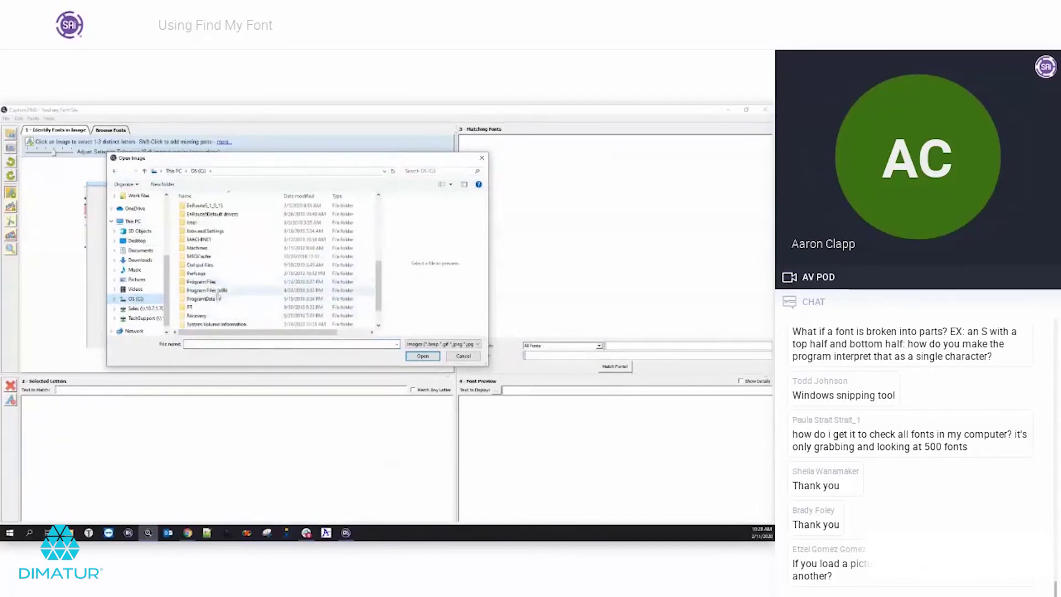
pyautogui.doubleClick(217, 291)
pyautogui.doubleClick(209, 280)
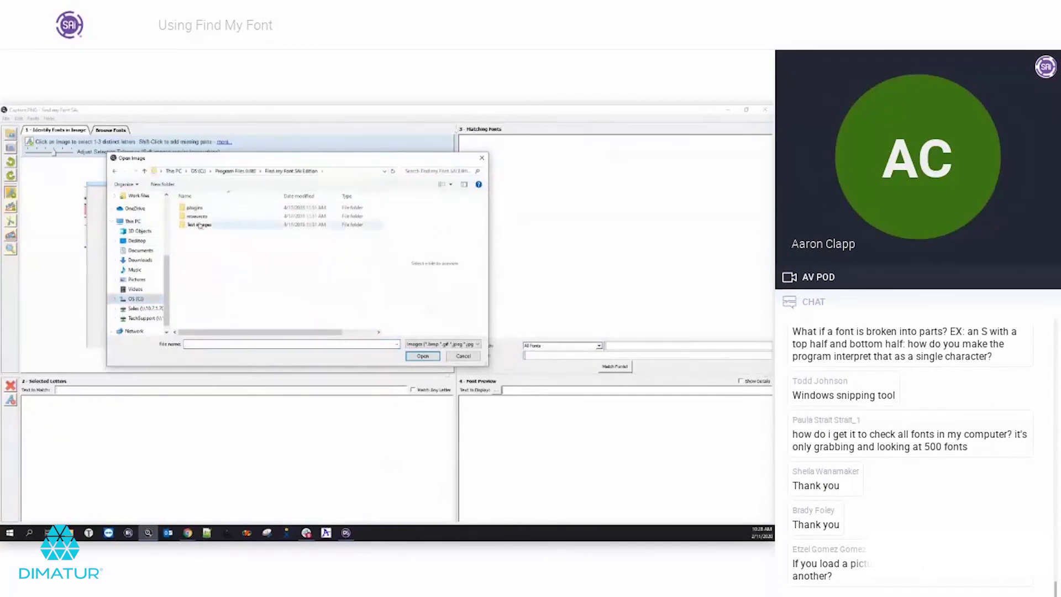
pyautogui.doubleClick(200, 225)
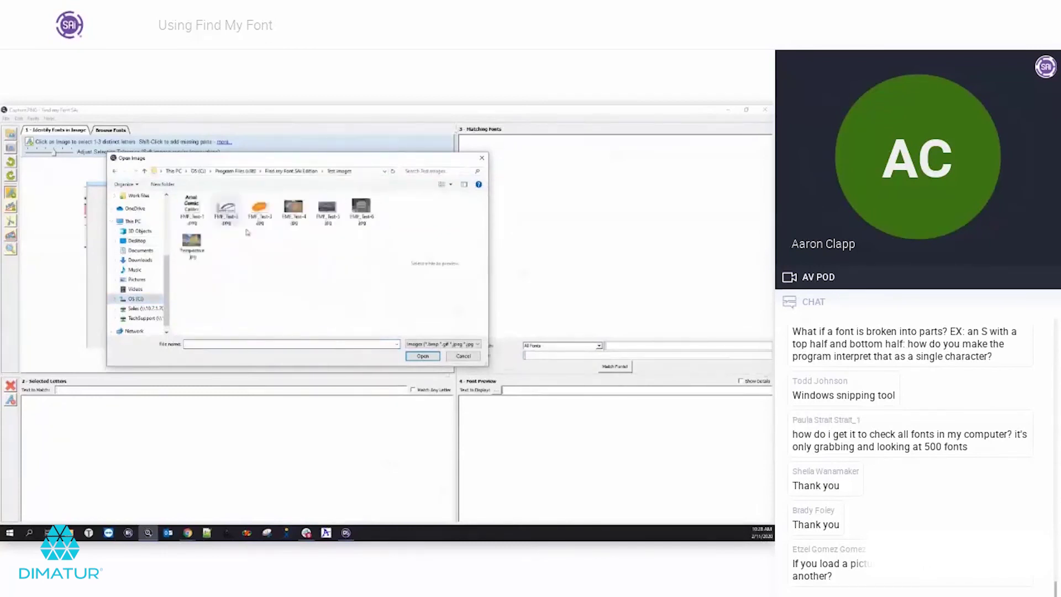
pyautogui.click(364, 208)
pyautogui.click(423, 355)
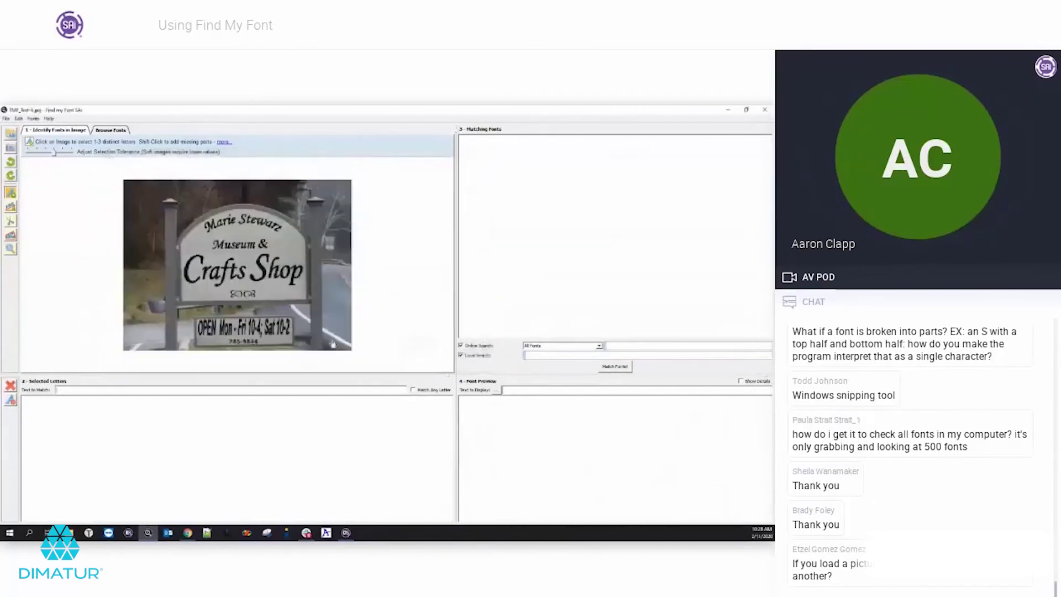
# Step: Split the connected t and s in "Crafts" with a splitter line and select each as a separate letter
pyautogui.scroll(4, 232, 290)
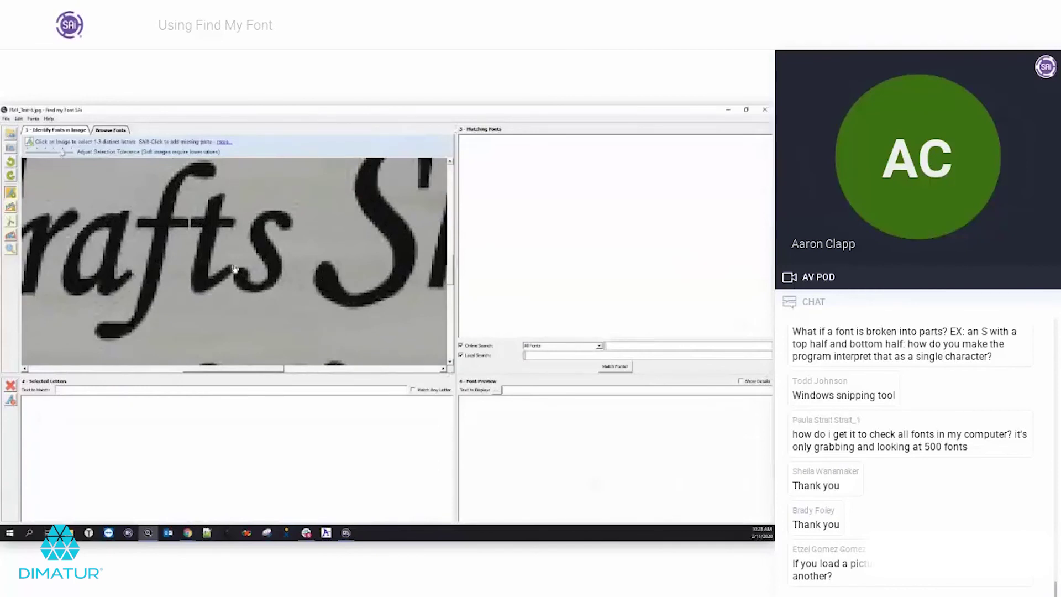
pyautogui.click(11, 220)
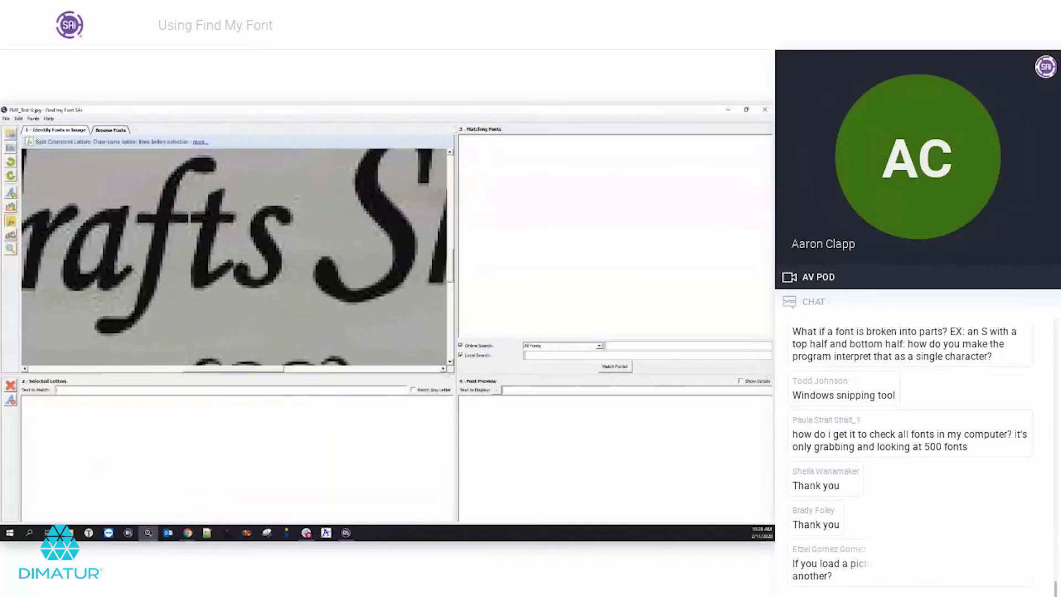
pyautogui.scroll(3, 244, 274)
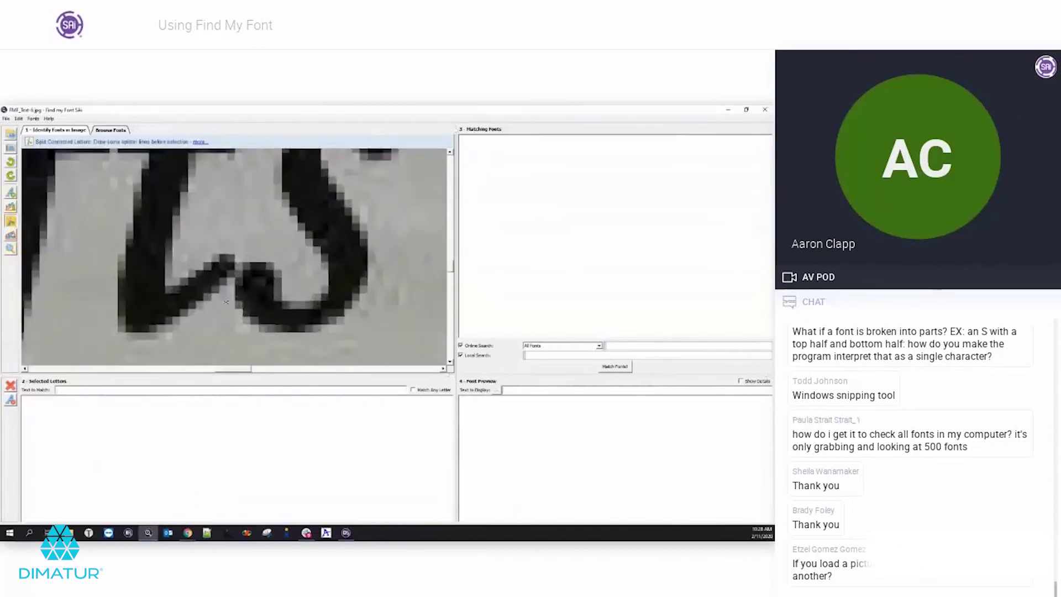
pyautogui.scroll(-3, 221, 301)
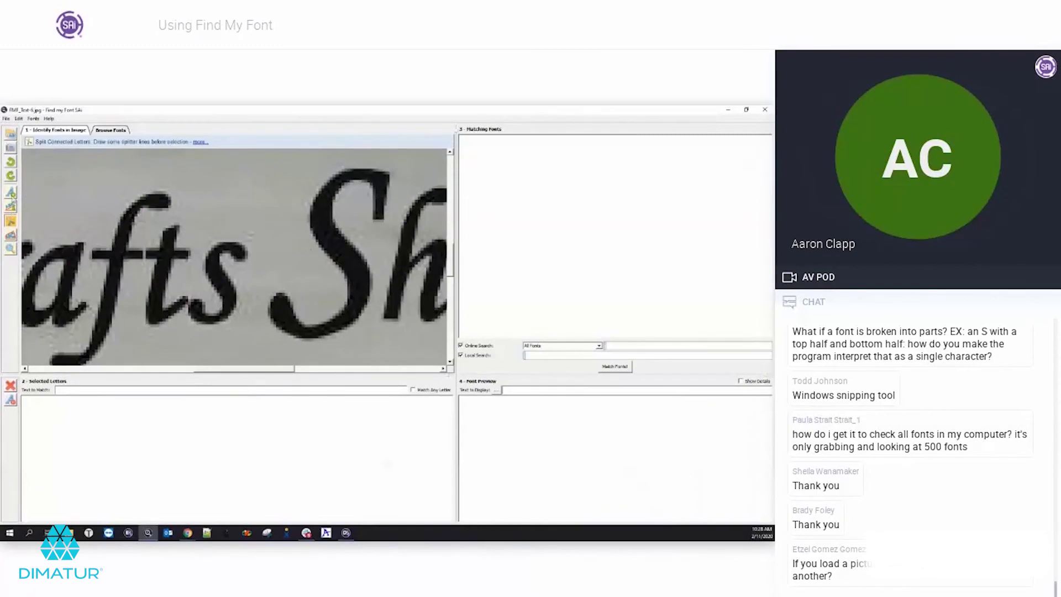
pyautogui.click(11, 192)
pyautogui.click(165, 288)
pyautogui.click(223, 284)
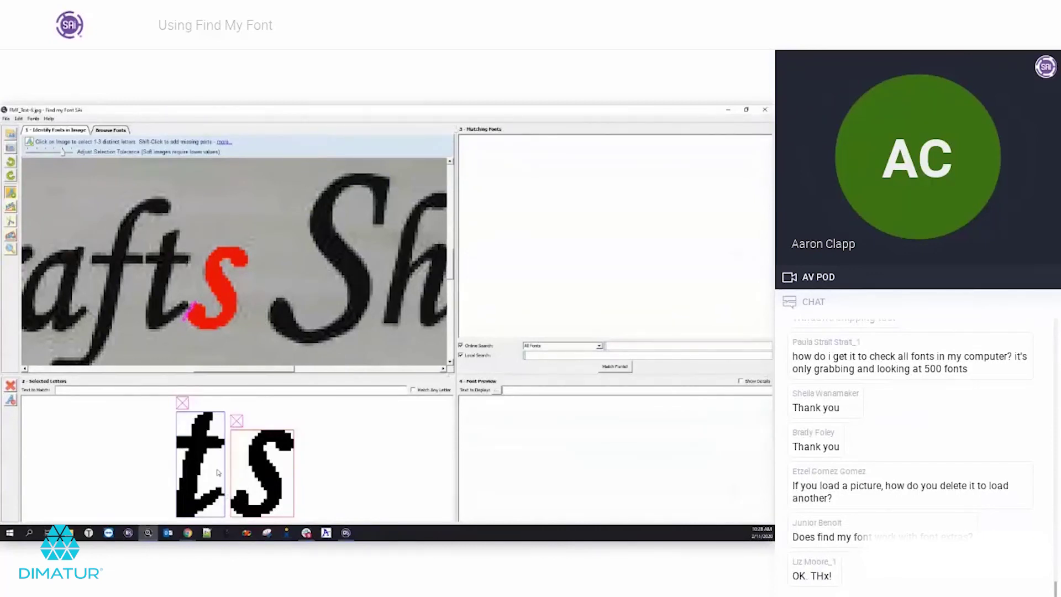
# Step: Add the S and the joined "hop" of "Shop" to the selected s as one item, and remove all selected letters
pyautogui.scroll(-3, 234, 319)
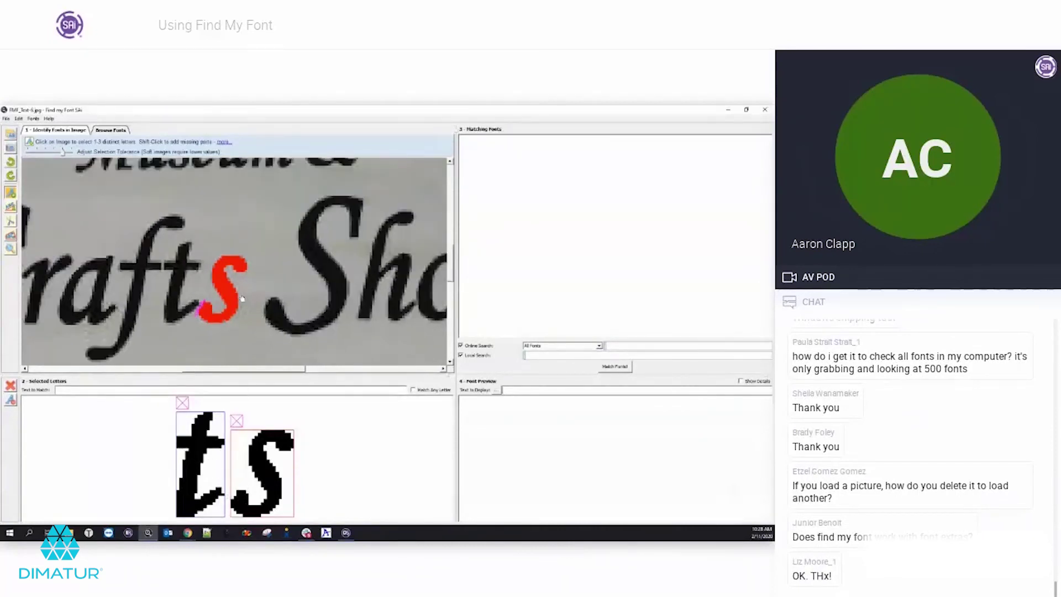
pyautogui.scroll(-2, 233, 319)
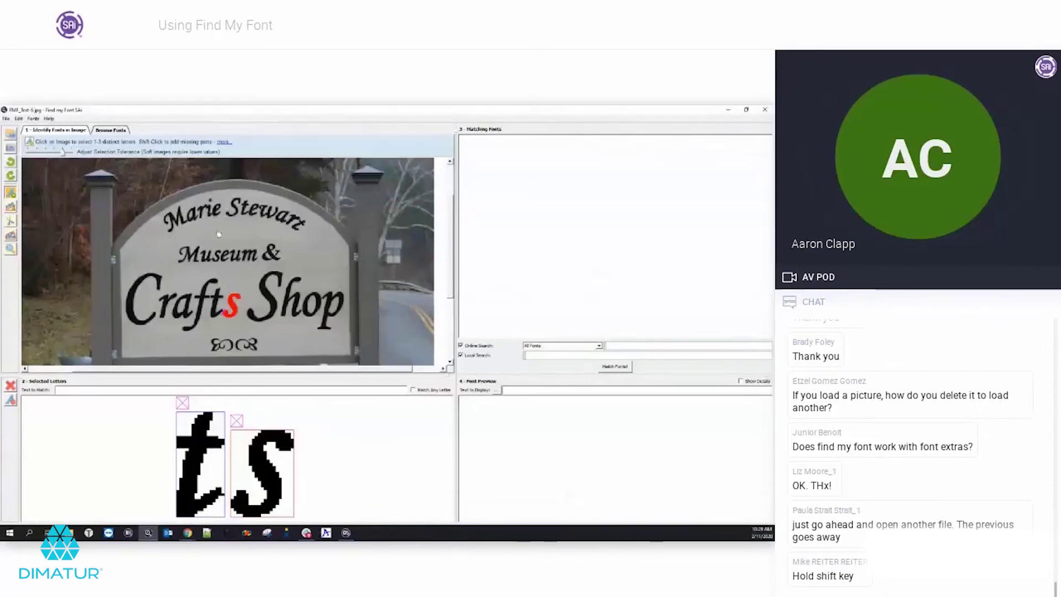
pyautogui.scroll(2, 219, 232)
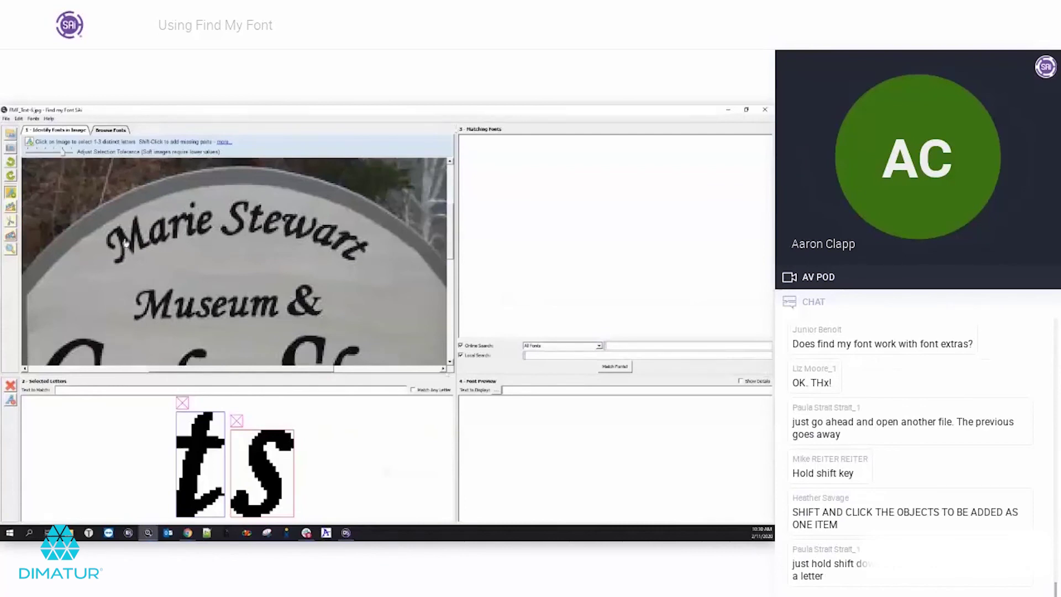
pyautogui.scroll(-2, 204, 246)
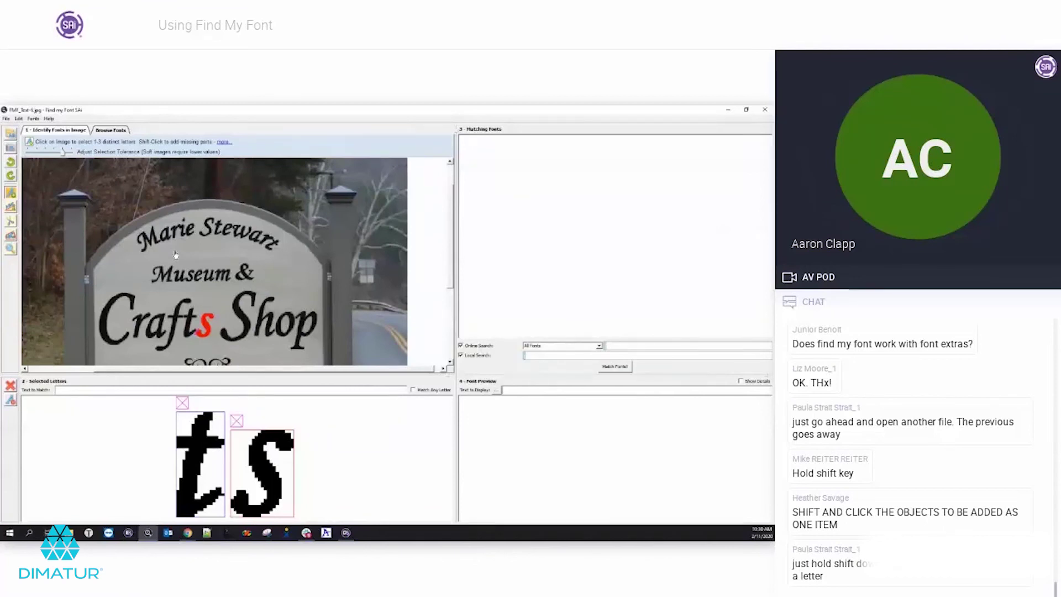
pyautogui.keyDown('shift'); pyautogui.click(244, 323); pyautogui.keyUp('shift')
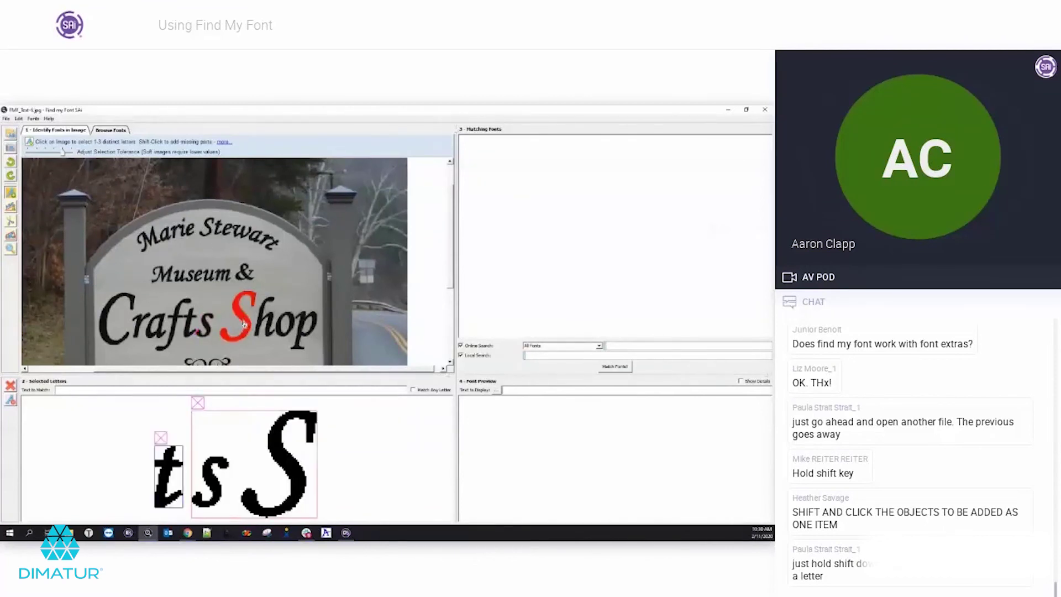
pyautogui.keyDown('shift'); pyautogui.click(261, 322); pyautogui.keyUp('shift')
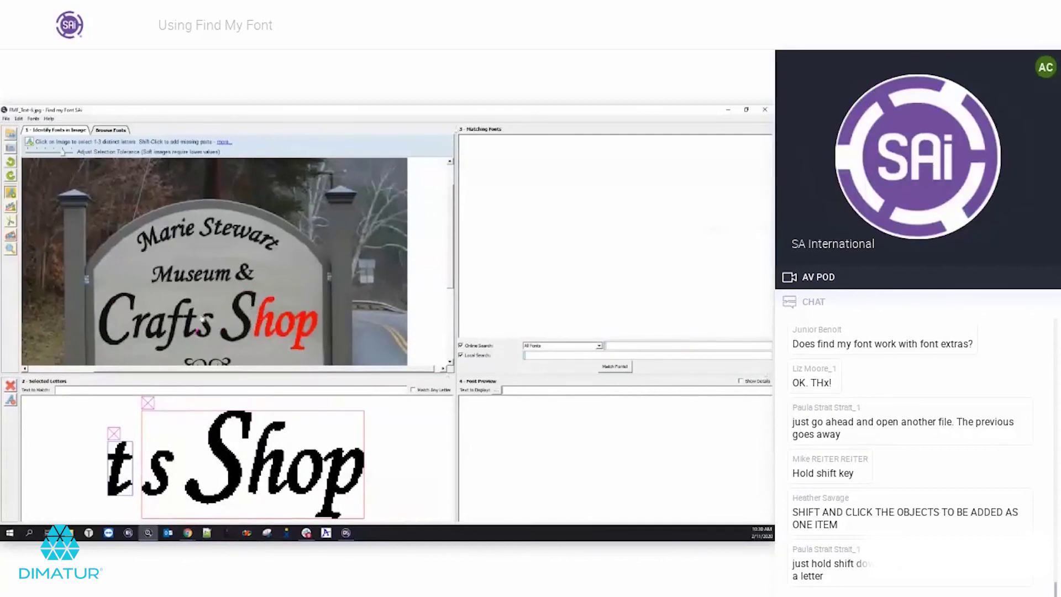
pyautogui.click(146, 405)
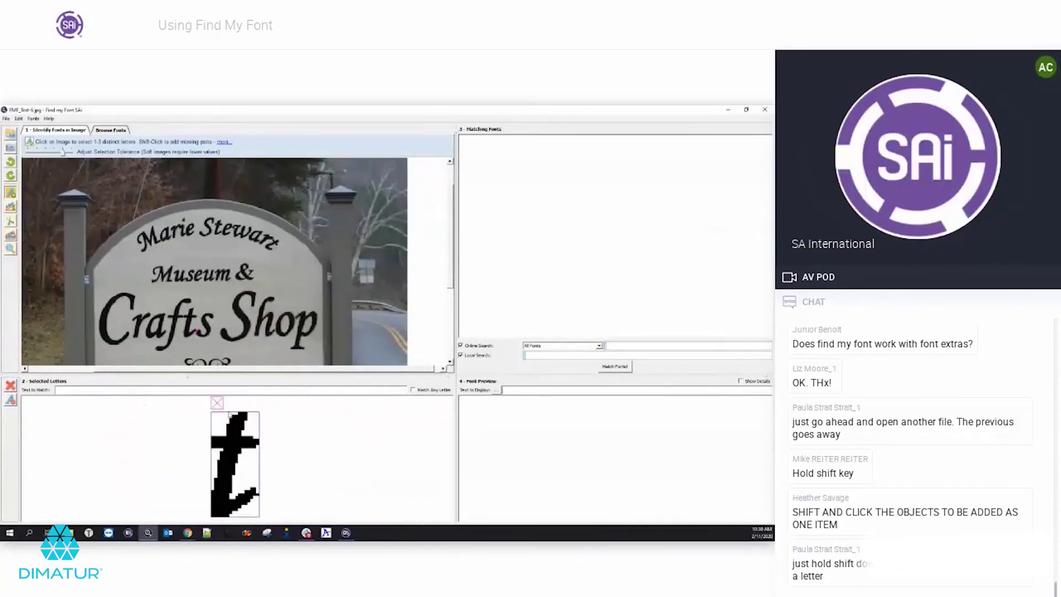
pyautogui.click(221, 408)
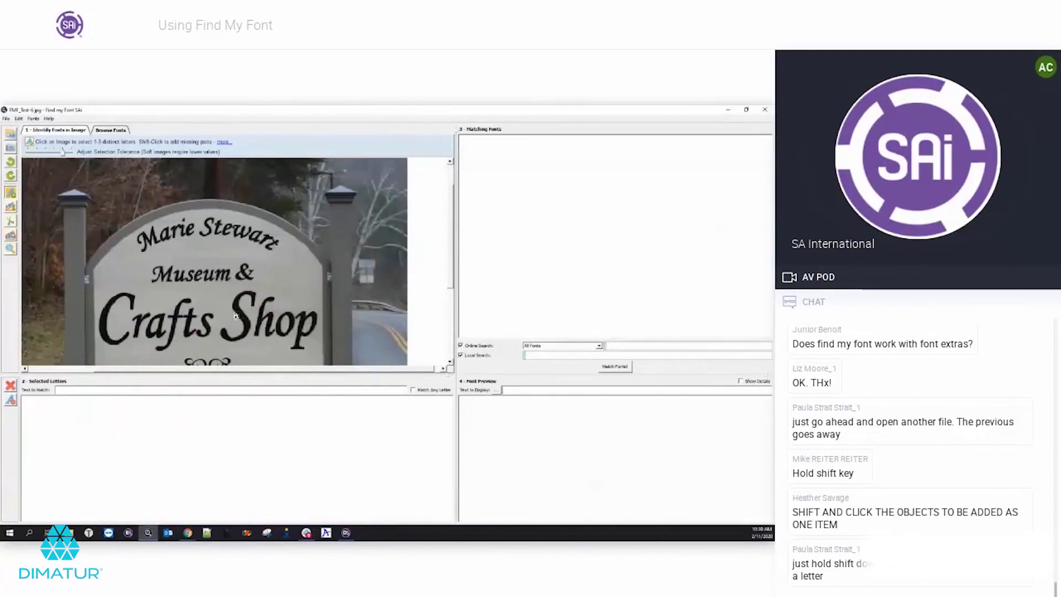
# Step: Select and remove the joined "hop", and try the t and s of "Crafts" as one combined item before removing it
pyautogui.click(261, 324)
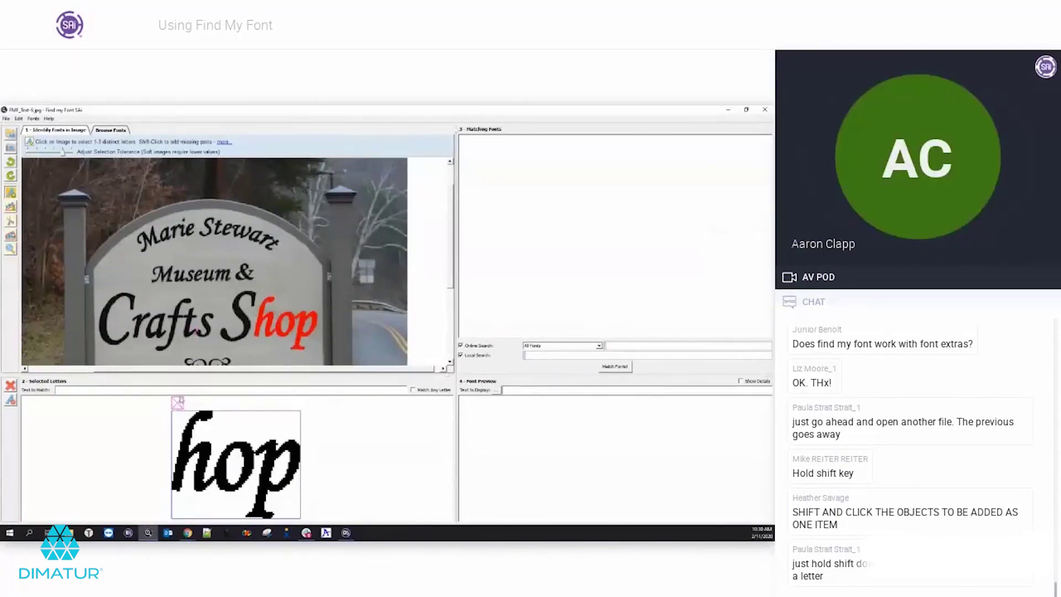
pyautogui.click(177, 401)
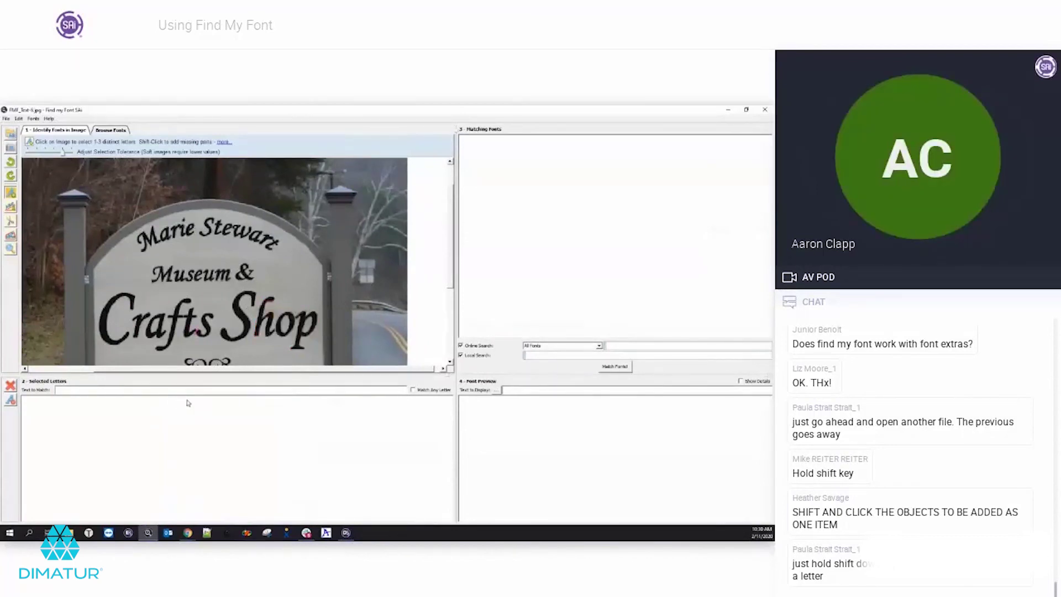
pyautogui.click(191, 333)
pyautogui.keyDown('shift'); pyautogui.click(208, 332); pyautogui.keyUp('shift')
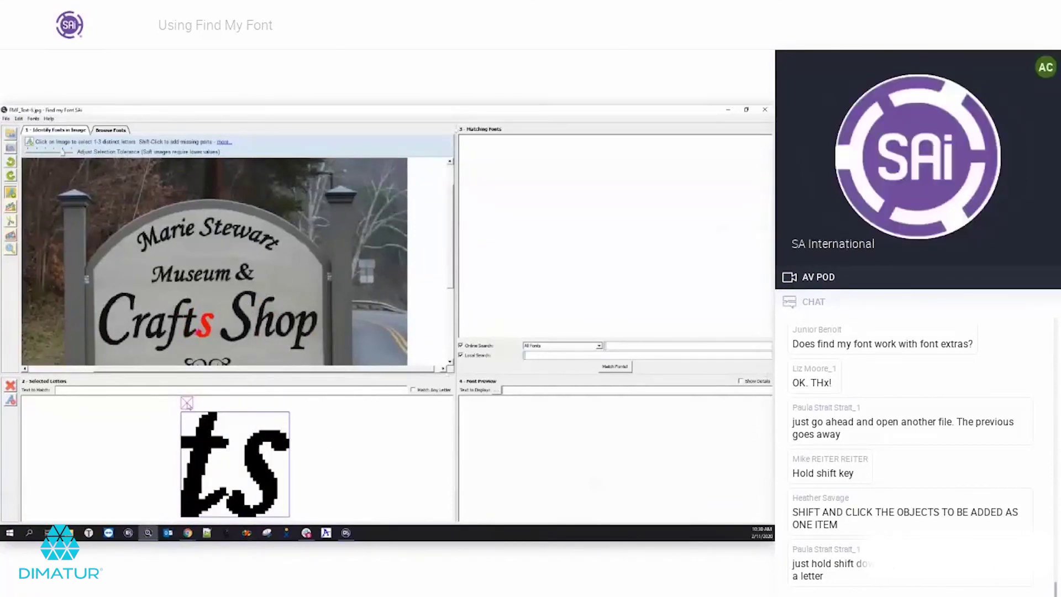
pyautogui.click(187, 403)
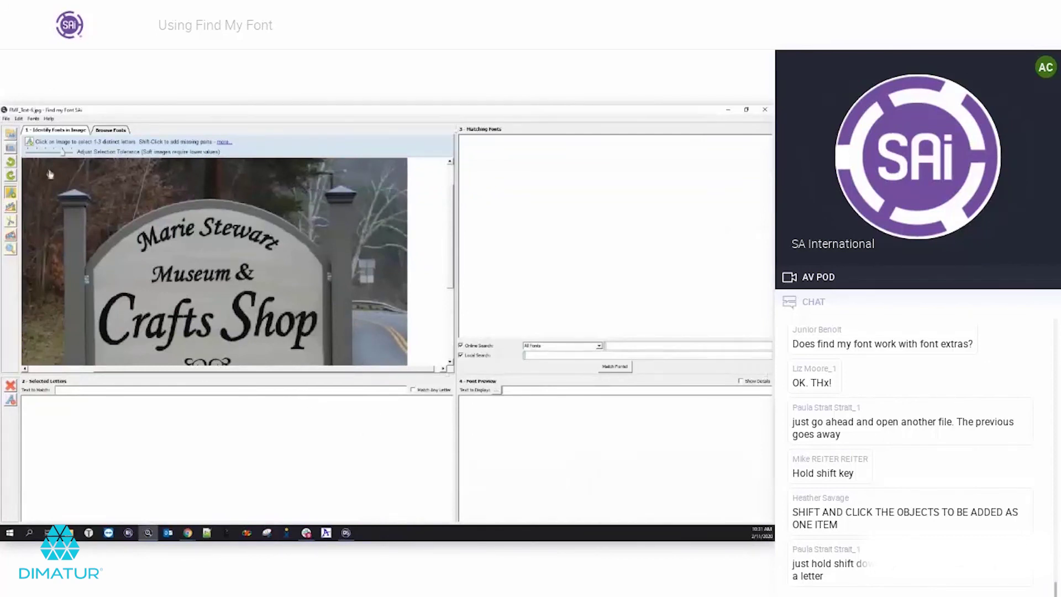
# Step: Review the font set listed in FontSets Setup and its options for adding sets, and close the dialog
pyautogui.click(33, 119)
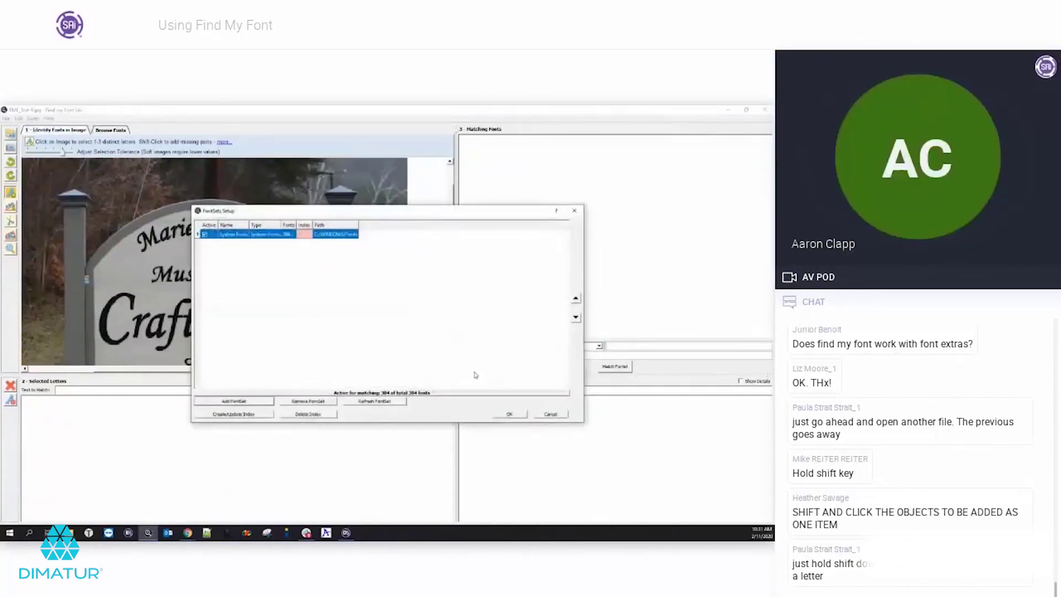
pyautogui.click(576, 210)
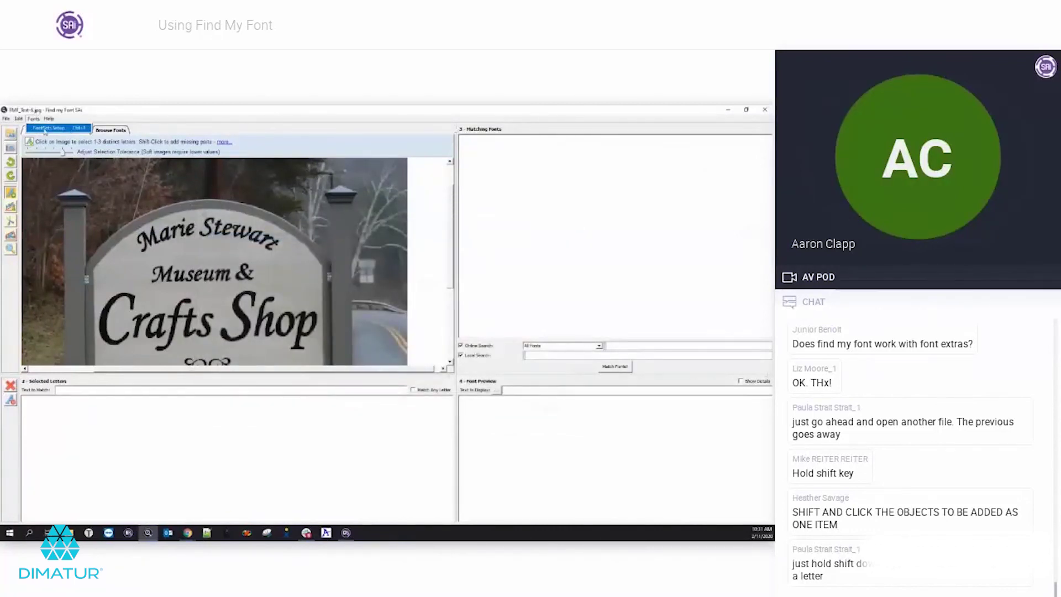
pyautogui.click(61, 129)
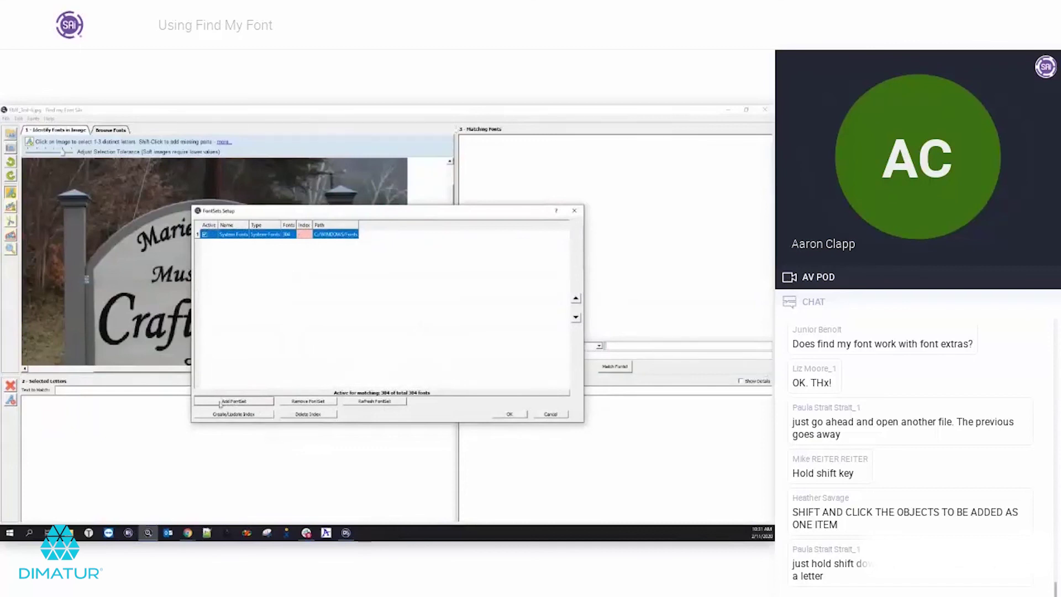
pyautogui.click(574, 210)
# Step: Examine the General and FontSet Index settings in the Find my Font preferences and close them
pyautogui.click(18, 119)
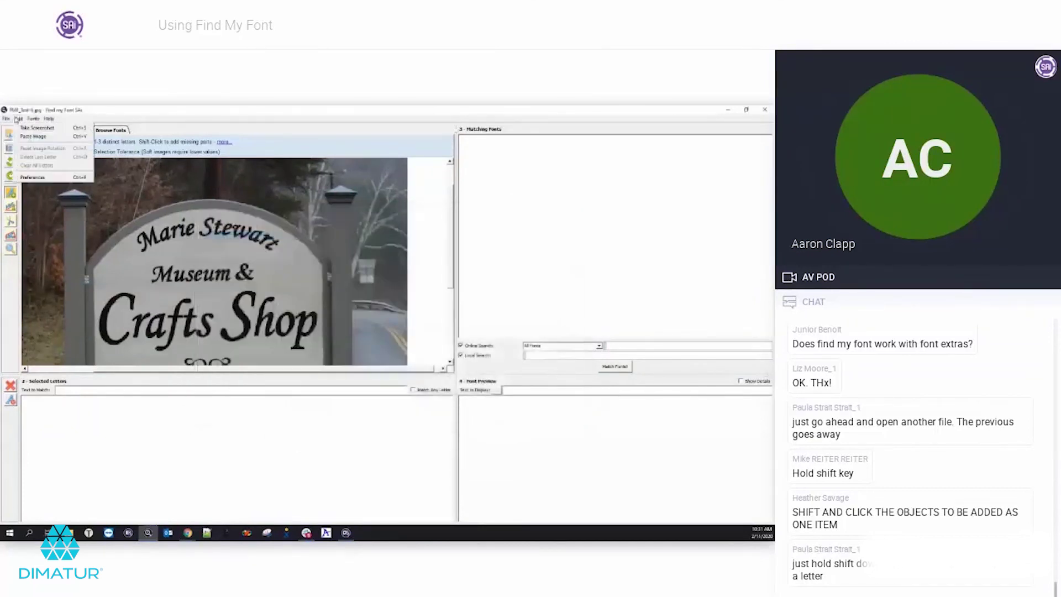
pyautogui.click(27, 181)
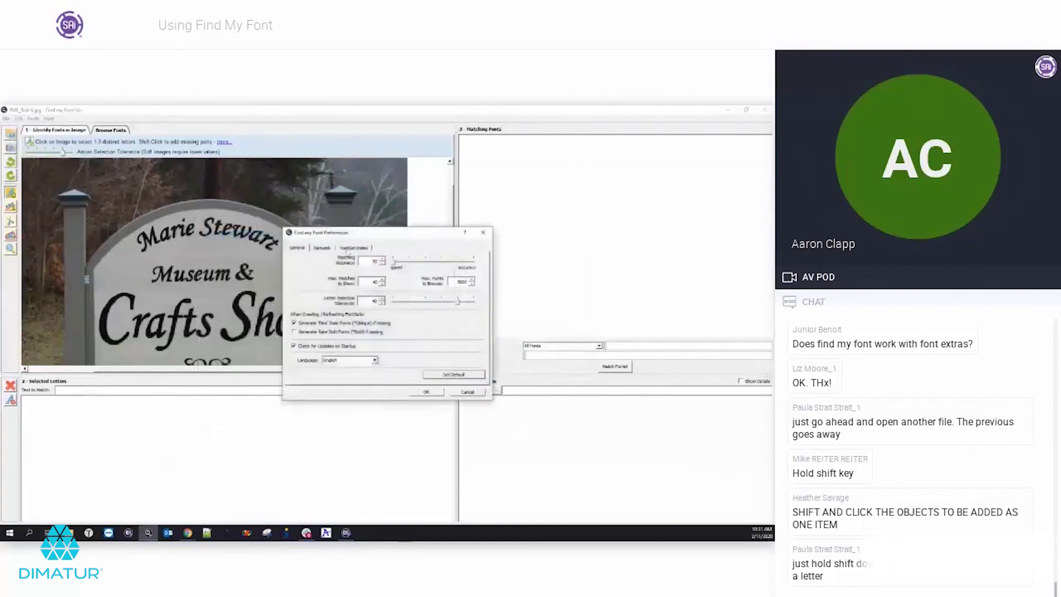
pyautogui.click(347, 248)
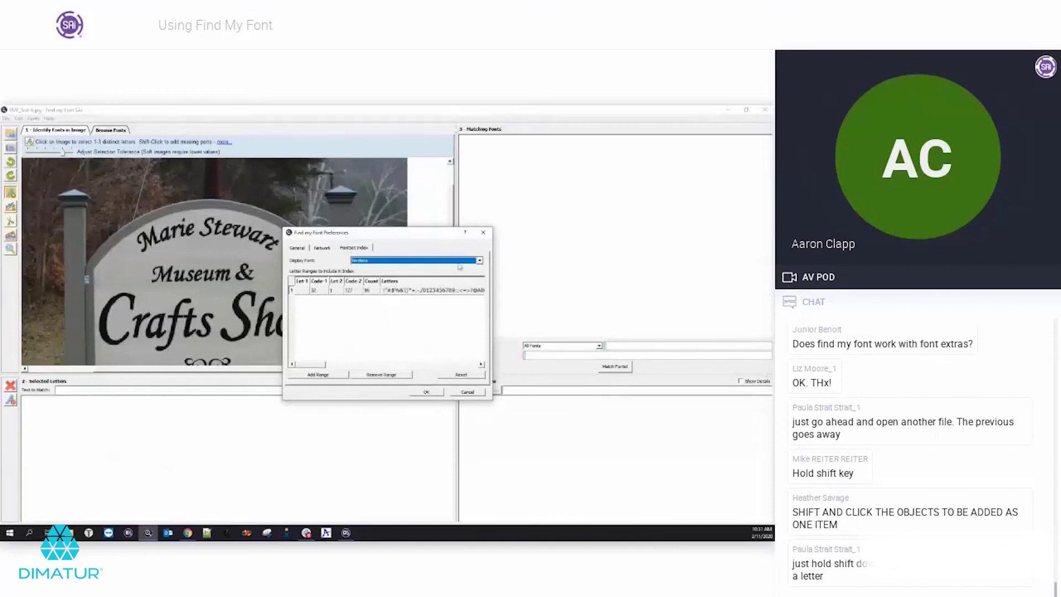
pyautogui.click(295, 249)
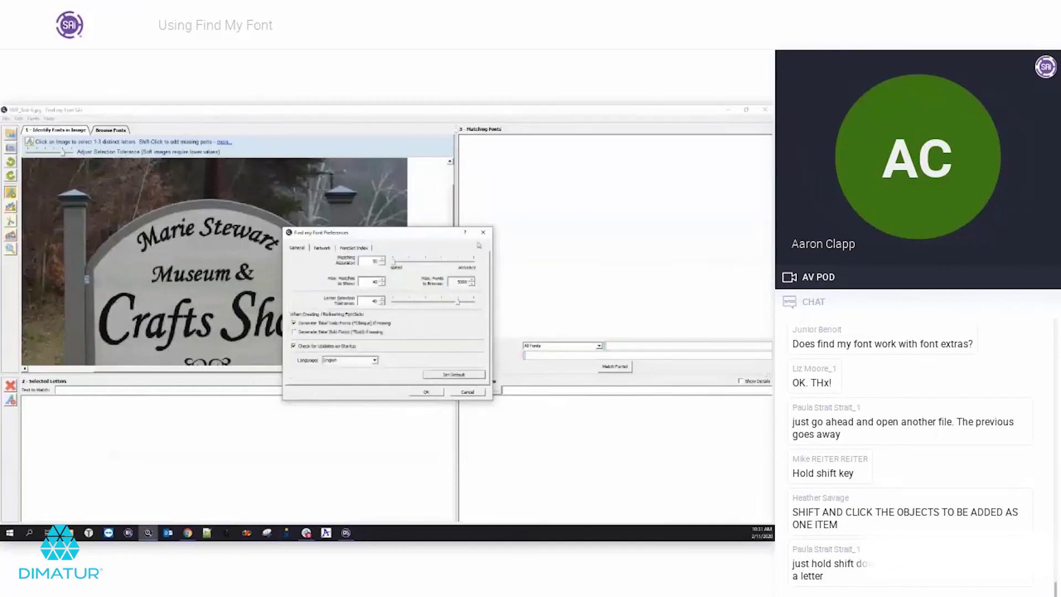
pyautogui.click(482, 232)
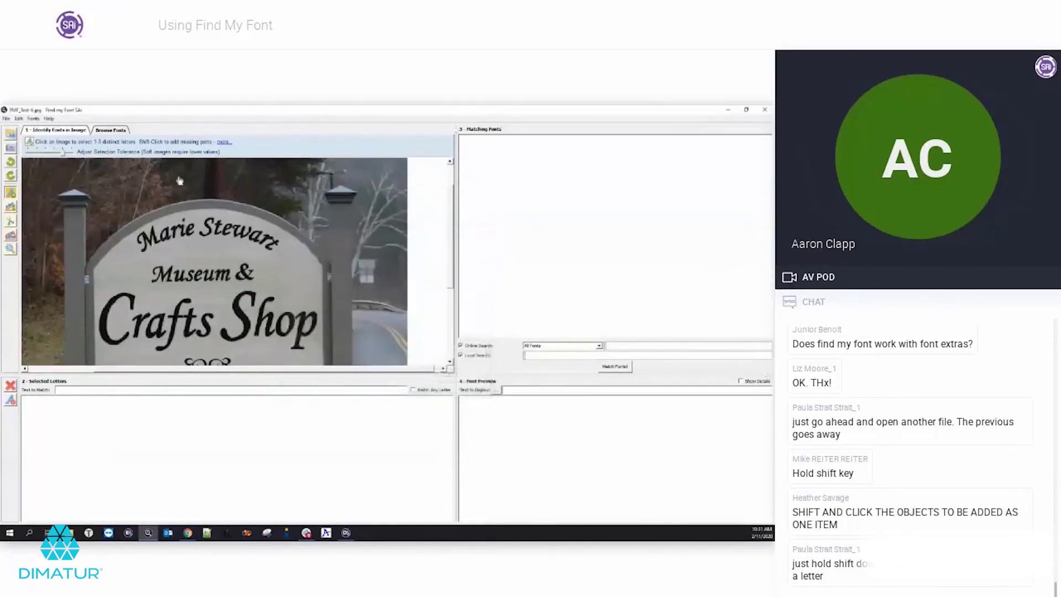
# Step: Widen the Path column in FontSets Setup, browse the folders available for a new font set without adding one, and accept the dialog
pyautogui.click(33, 118)
pyautogui.click(34, 130)
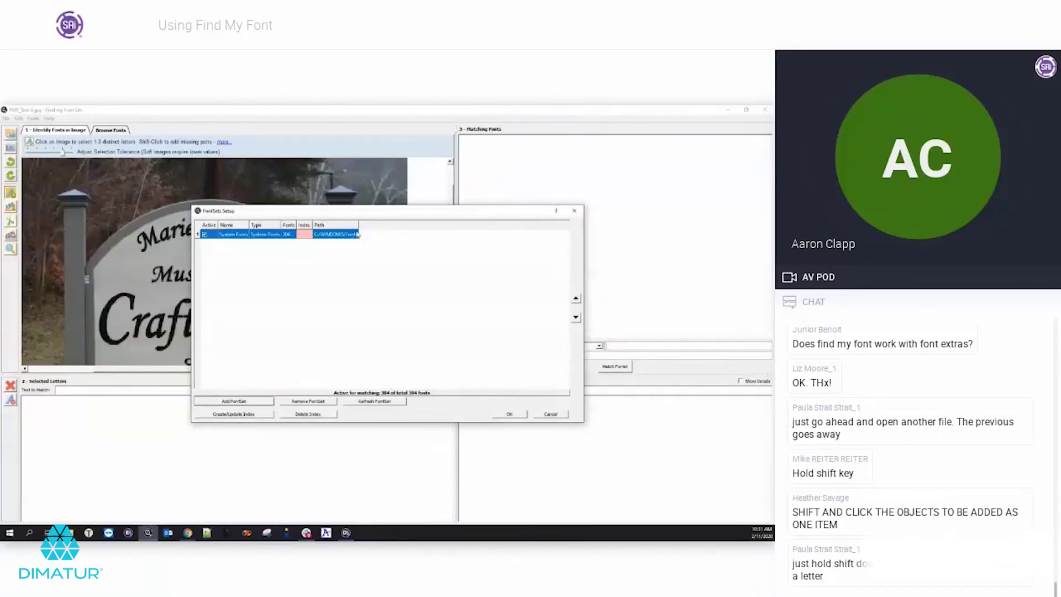
pyautogui.moveTo(358, 224); pyautogui.dragTo(395, 229)
pyautogui.click(254, 400)
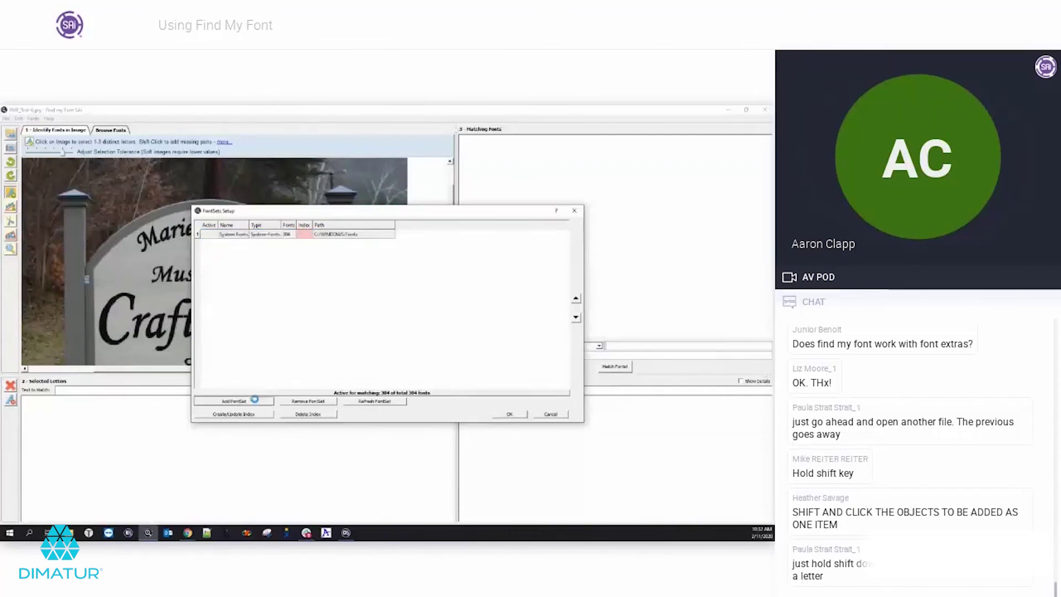
pyautogui.scroll(-2, 387, 347)
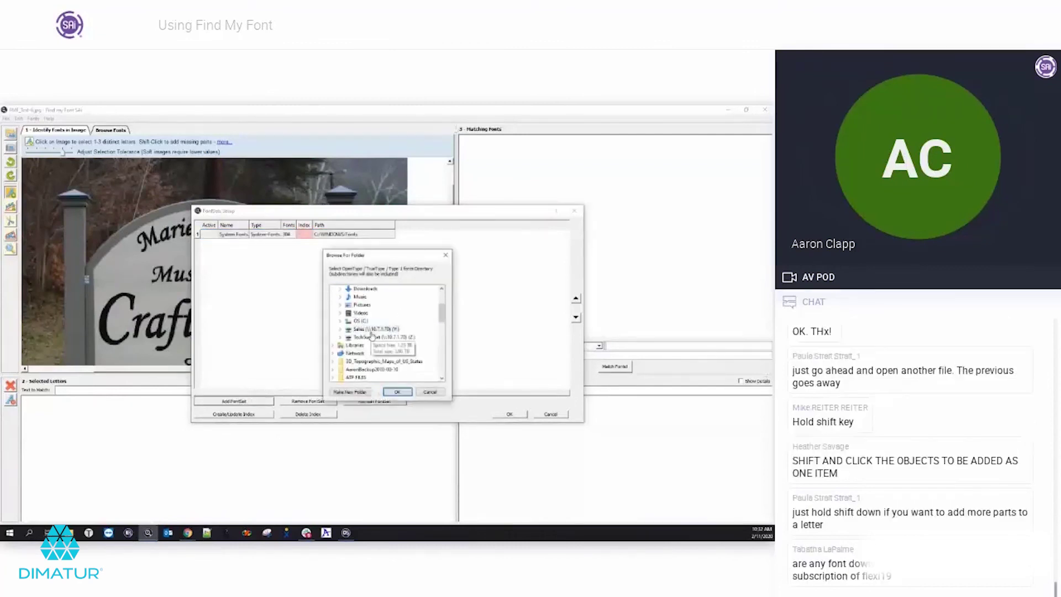
pyautogui.click(446, 255)
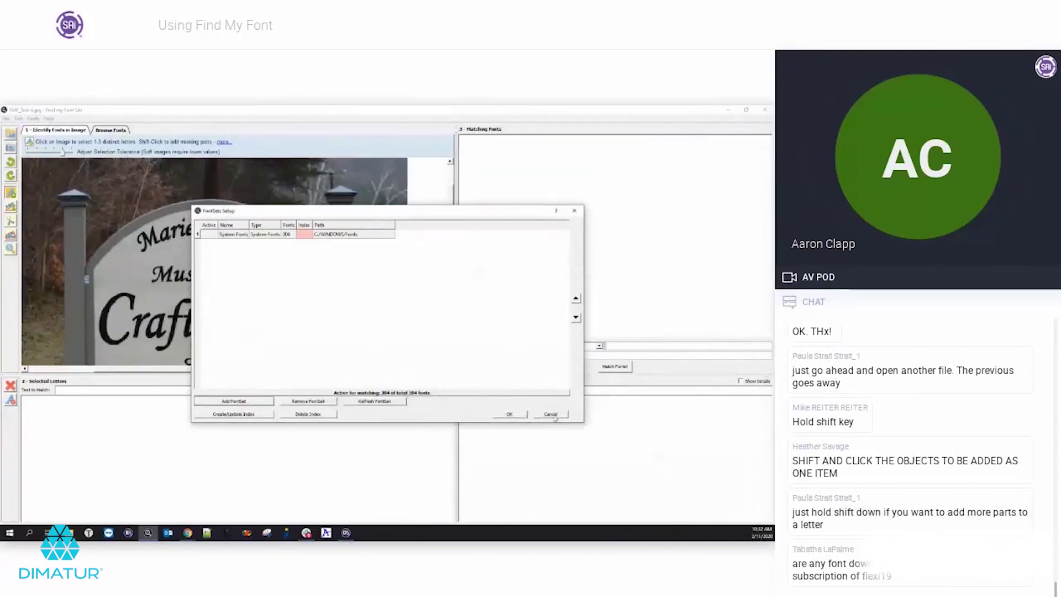
pyautogui.click(510, 414)
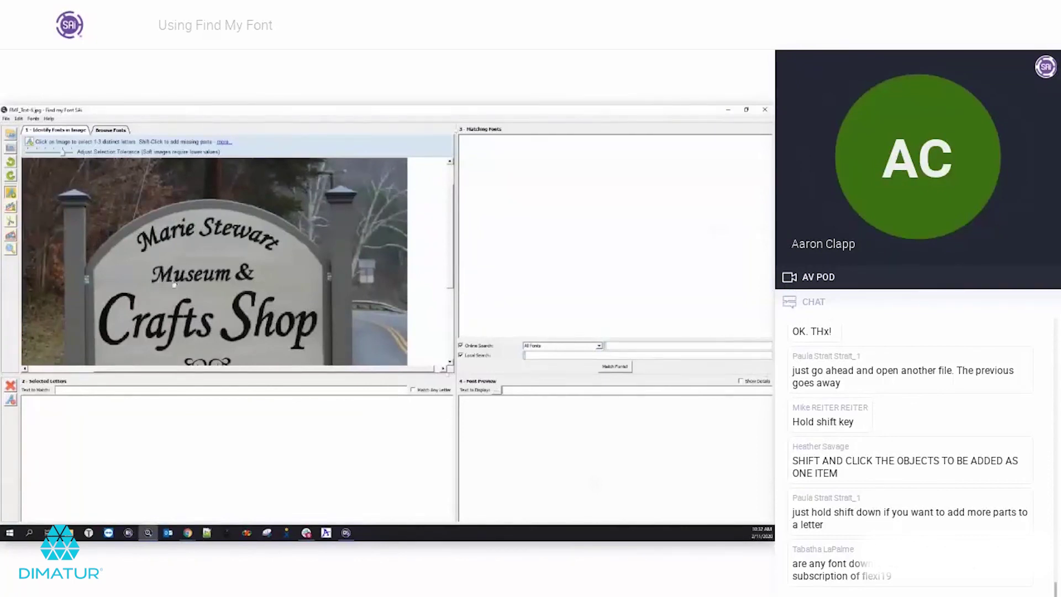
pyautogui.scroll(-2, 174, 284)
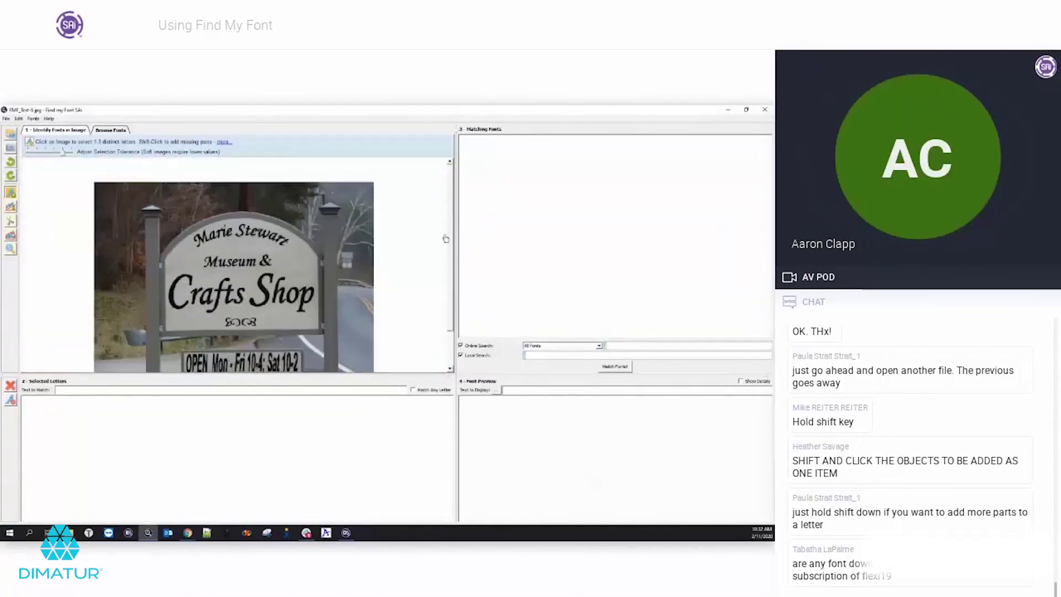
pyautogui.moveTo(451, 230); pyautogui.dragTo(450, 250)
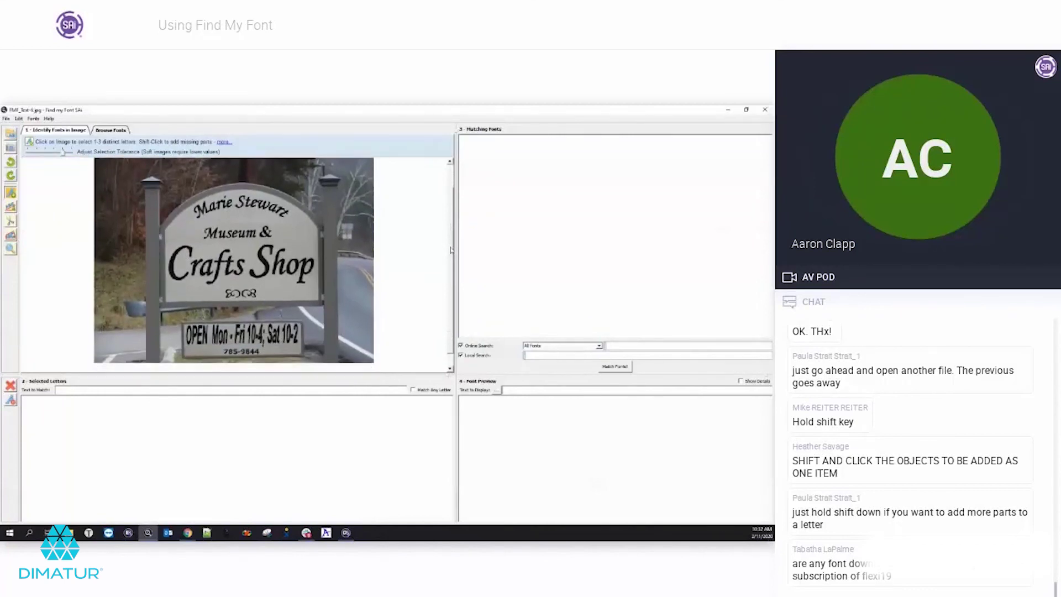